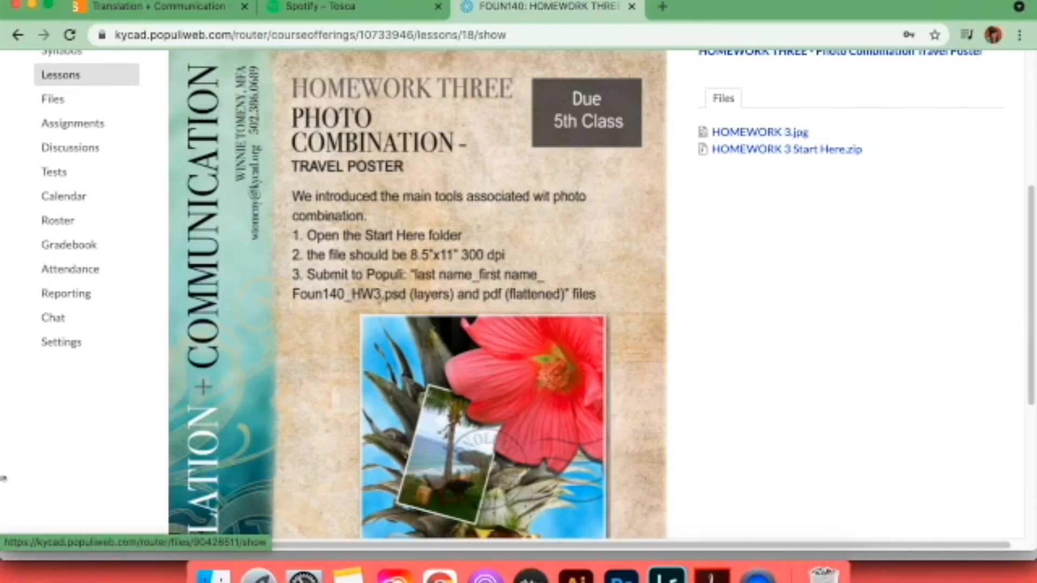
Switch to Photoshop and set up a new document 8.5 inches wide and 11 inches high.
click(610, 564)
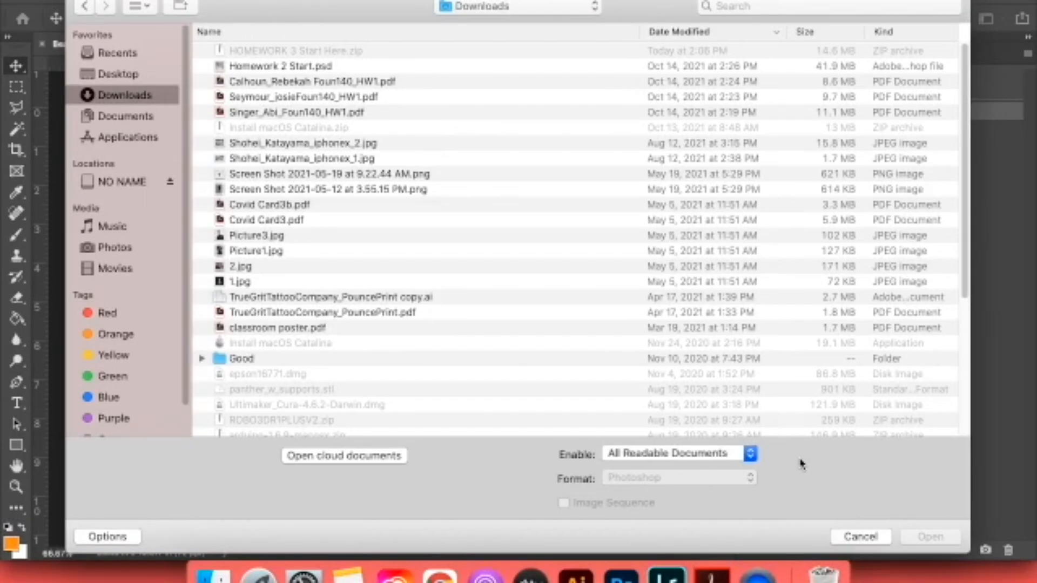
click(858, 536)
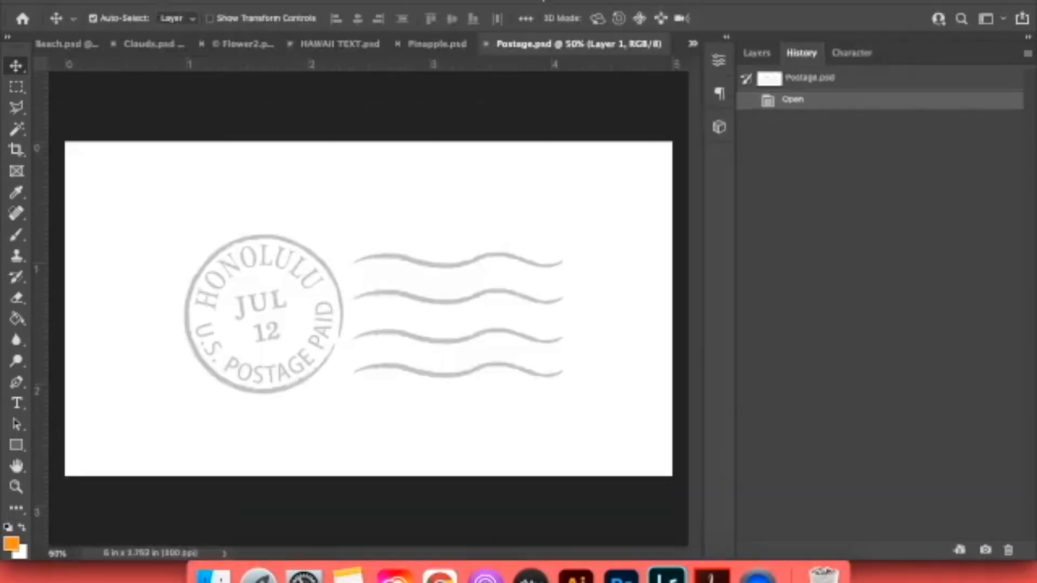
click(125, 1)
click(125, 0)
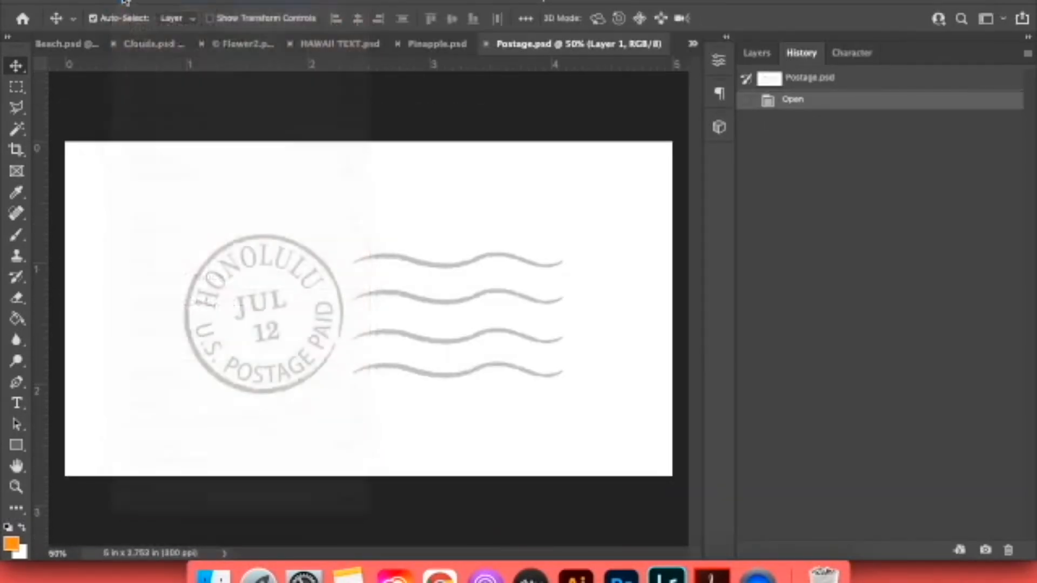
click(744, 138)
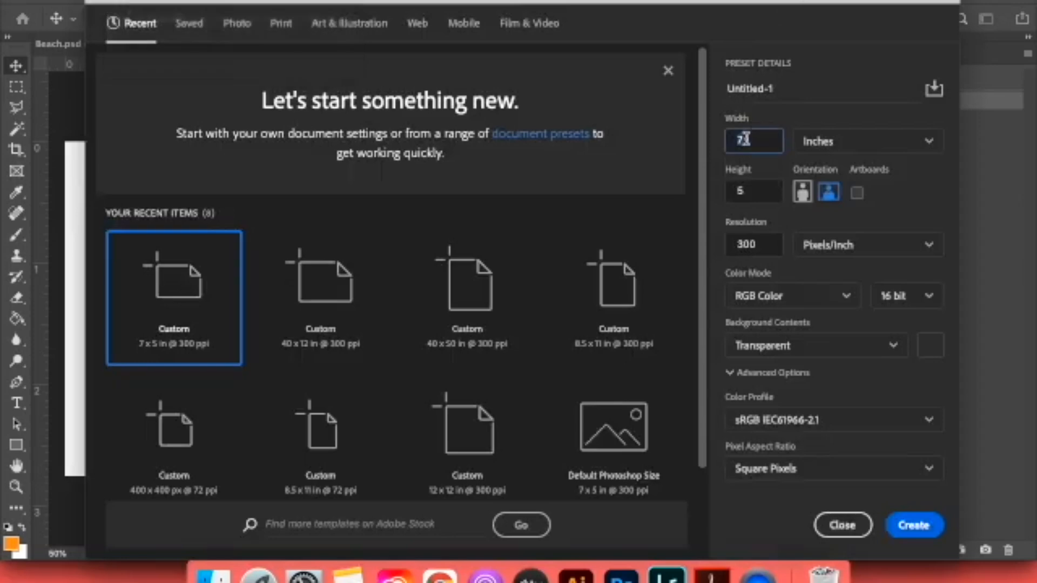
text(8.5)
key(Tab)
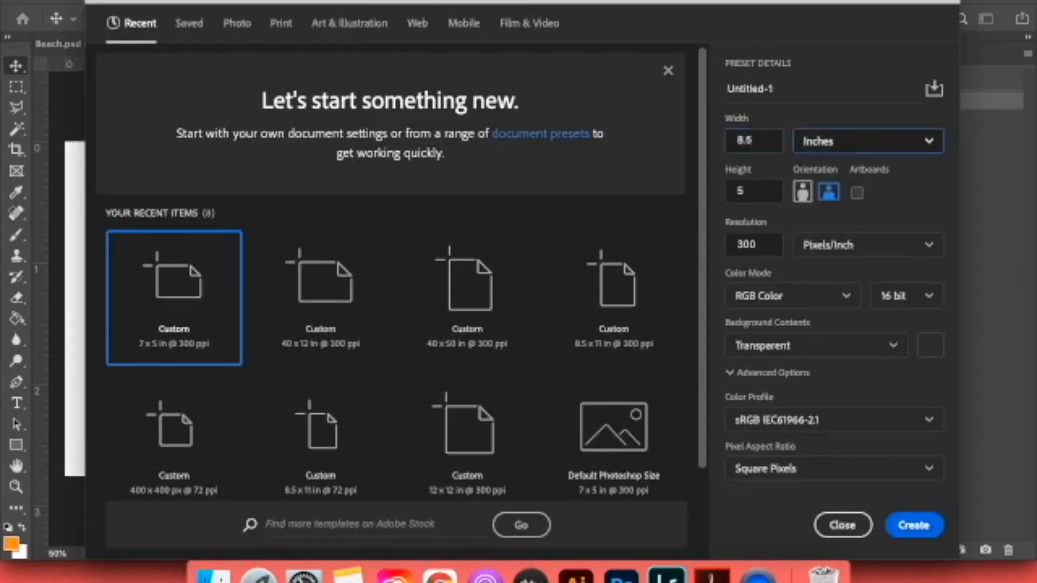
click(755, 191)
text(11)
key(Tab)
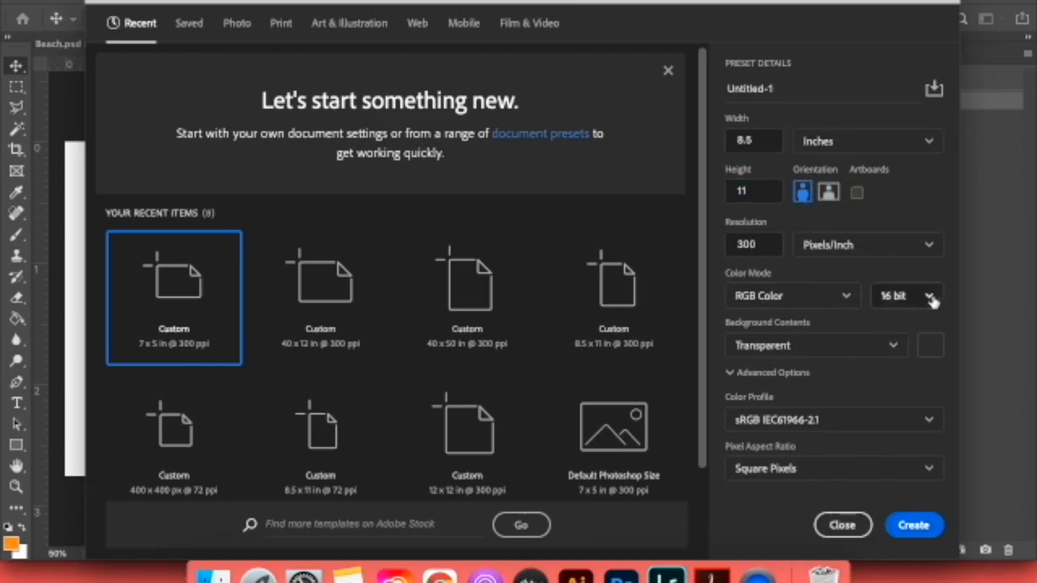
Choose white background contents for the new document and create it.
click(821, 346)
click(788, 387)
click(913, 525)
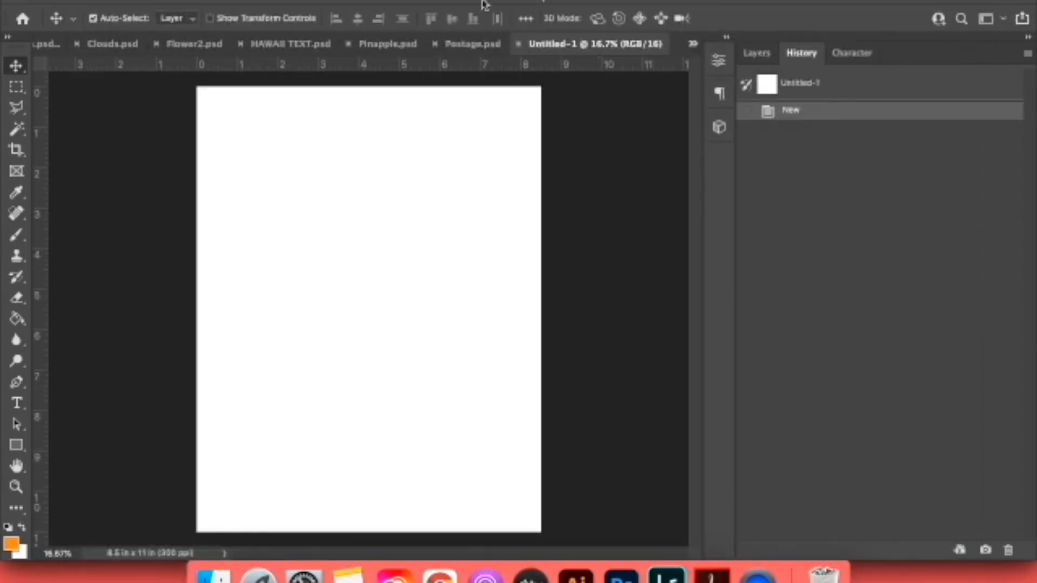
Save the document in Photoshop format in the personal folder on the Desktop, named with the last name, first name and Foun140_HW3.
click(130, 0)
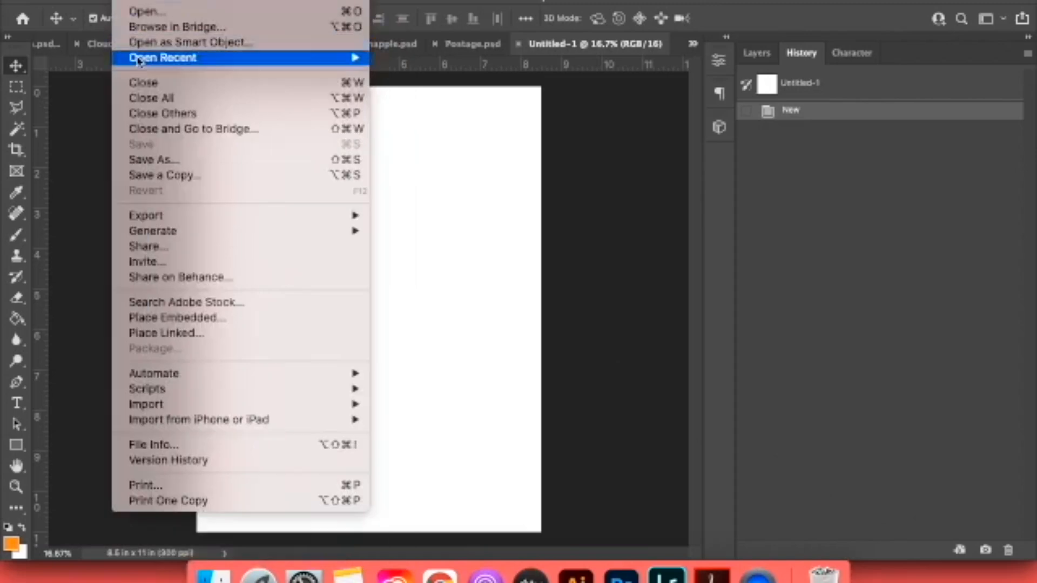
click(150, 161)
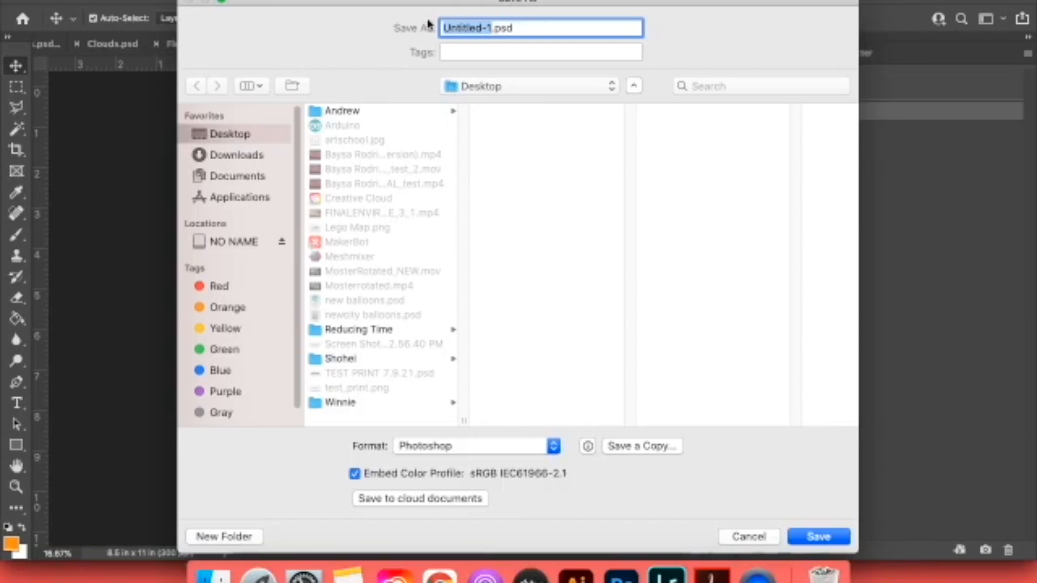
text(Tomeny)
text(_Winn)
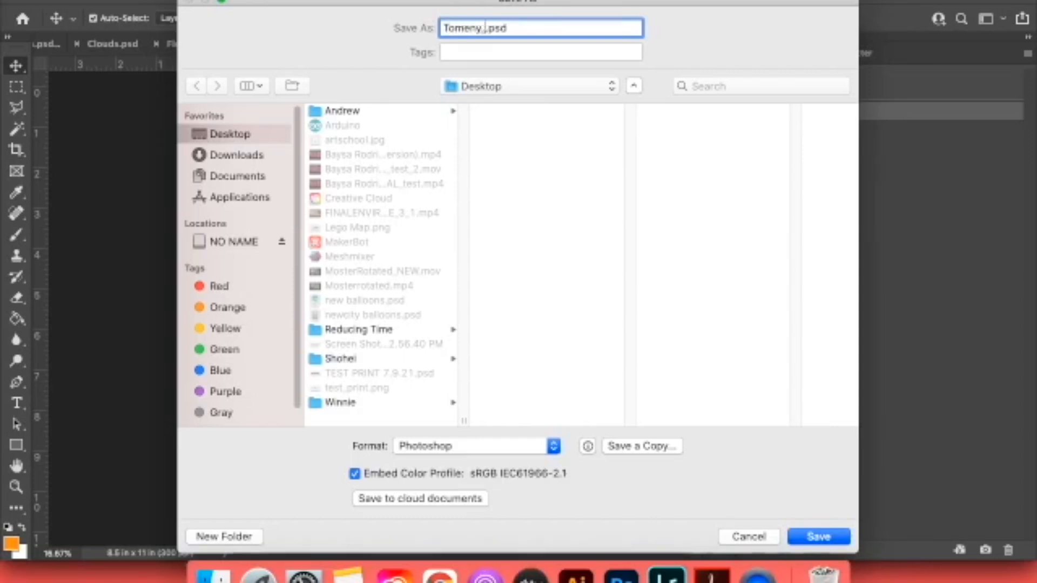
text(ie_)
text(Foun)
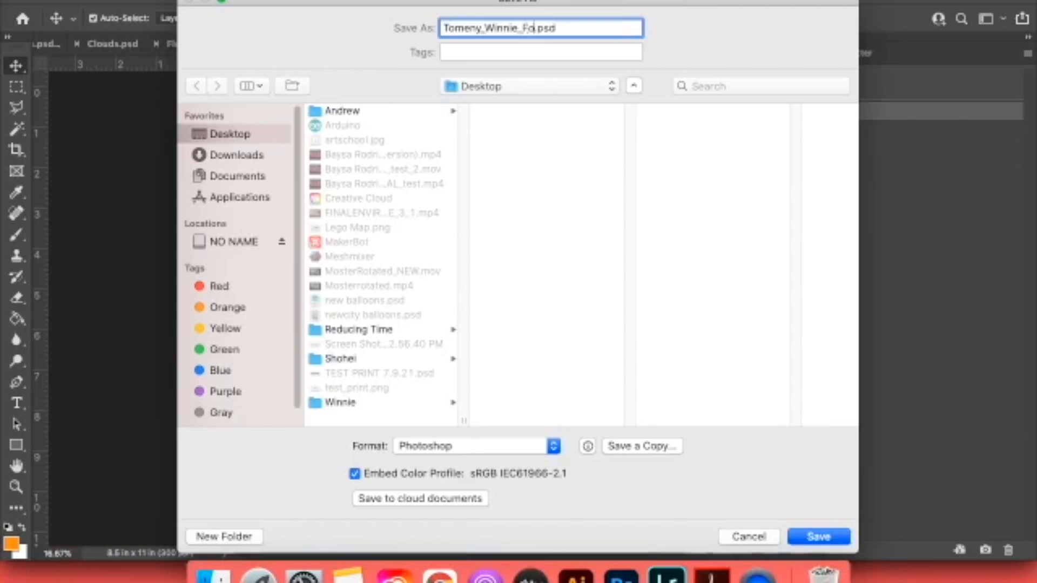
text(140_HW3)
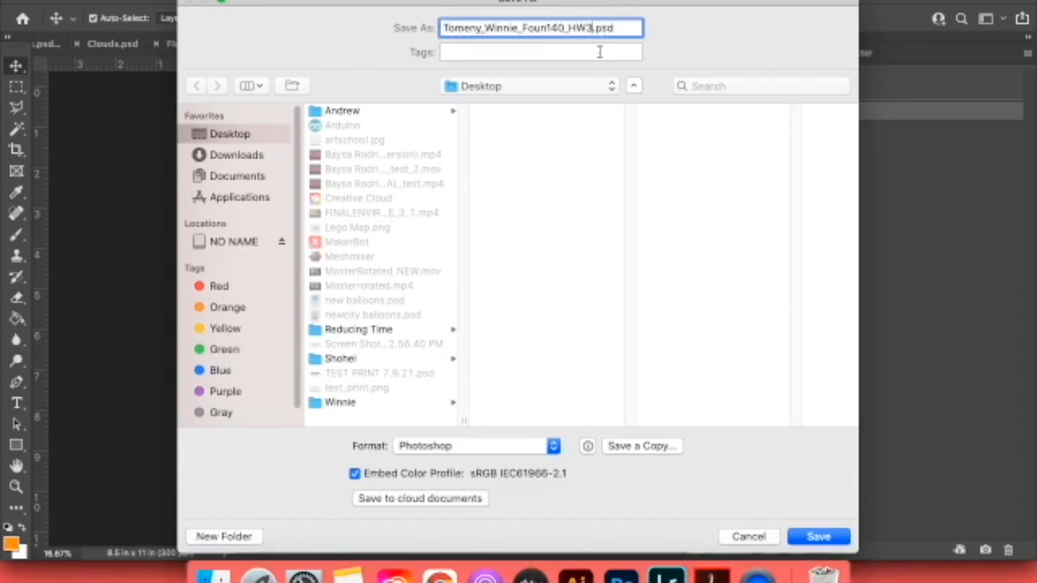
click(420, 447)
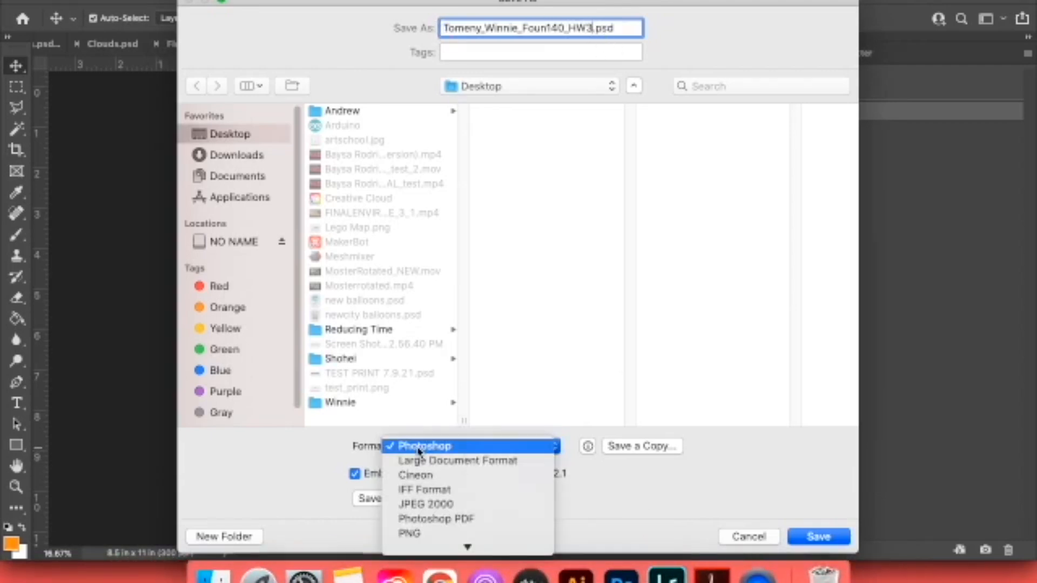
click(419, 447)
click(400, 403)
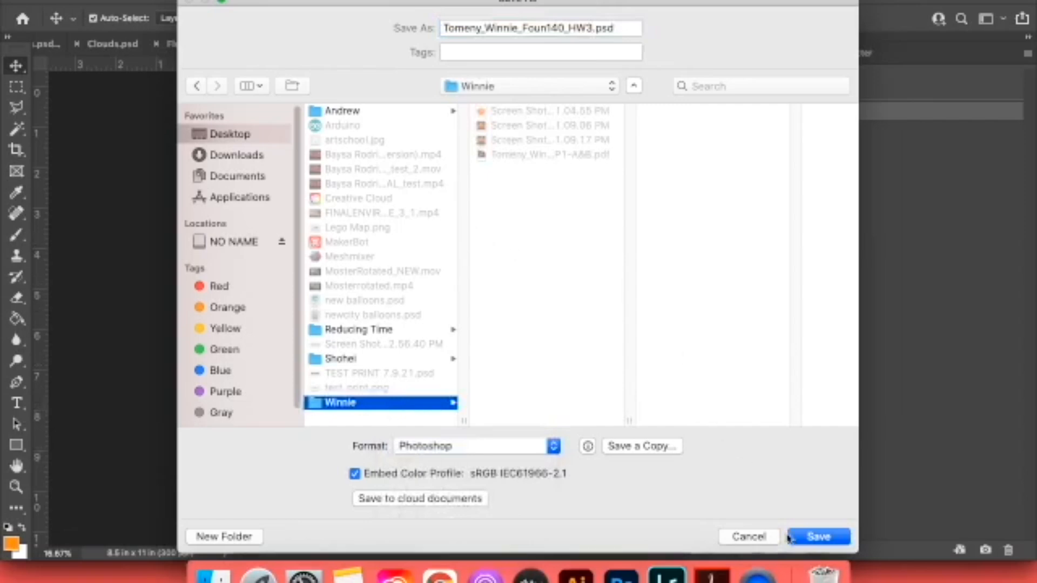
click(814, 538)
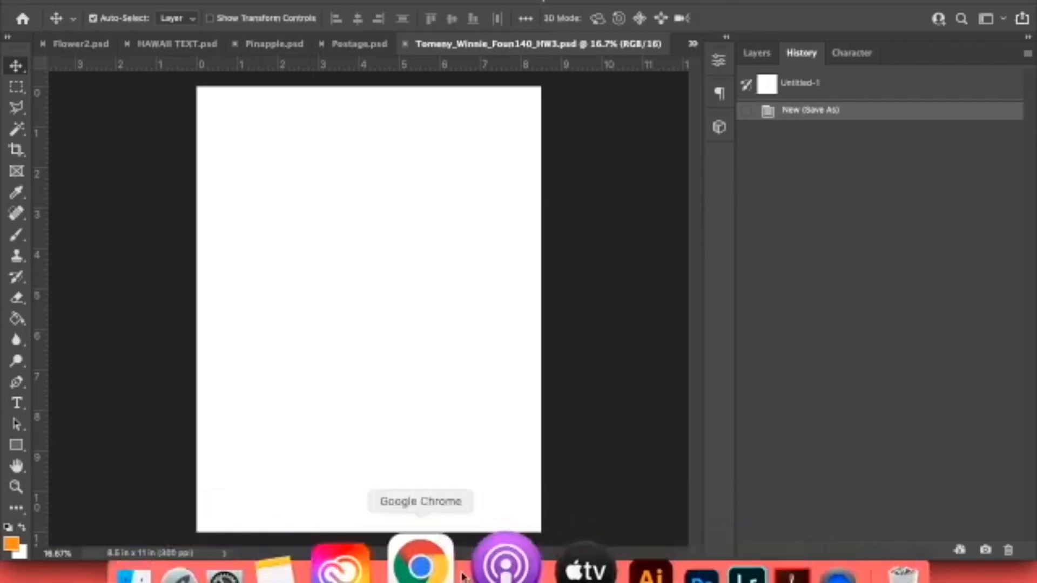
Review the complete final travel poster on the homework page in Chrome and return to Photoshop.
click(486, 575)
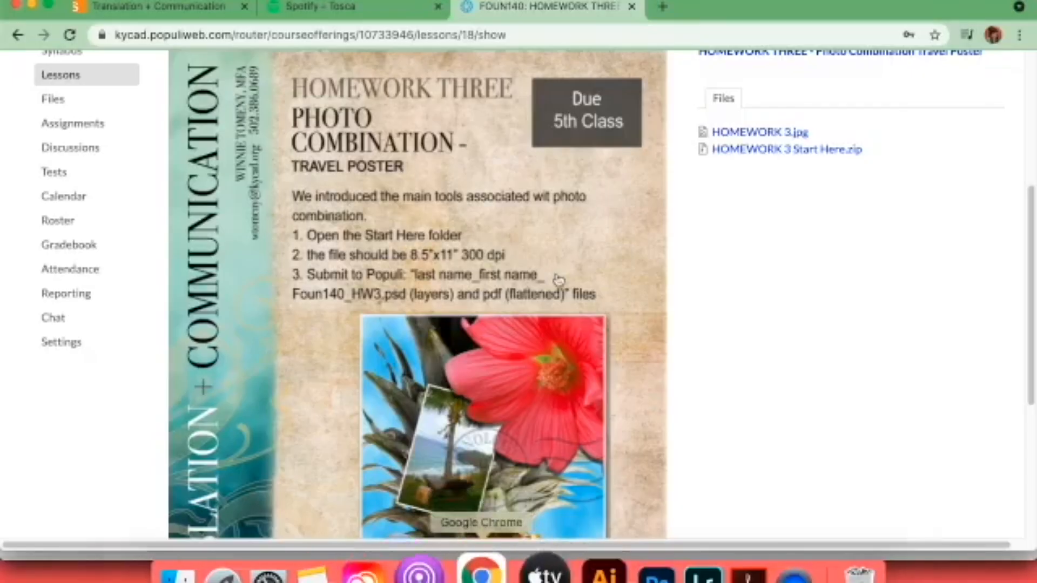
drag(1032, 203, 1034, 279)
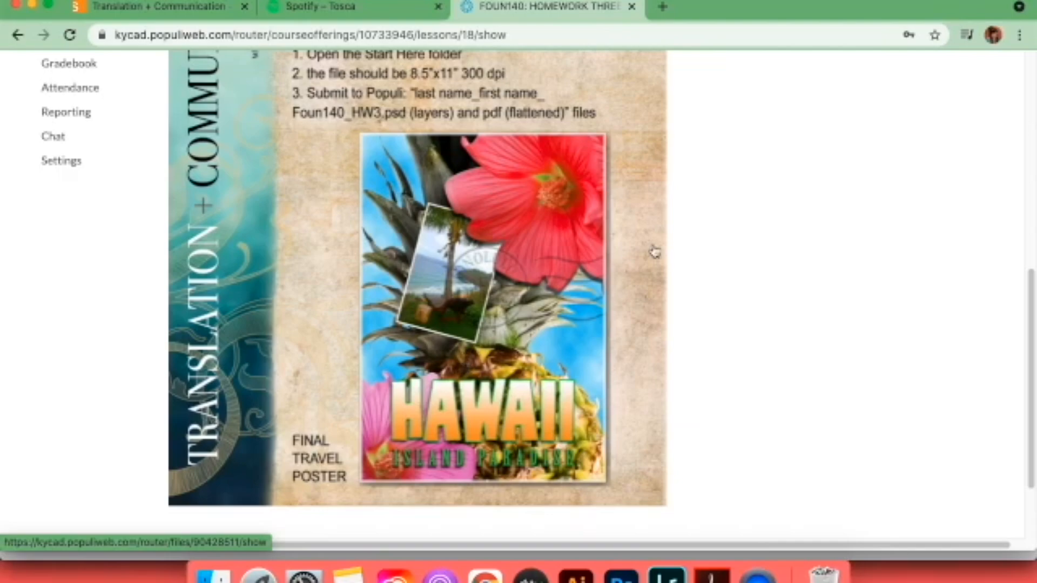
click(631, 577)
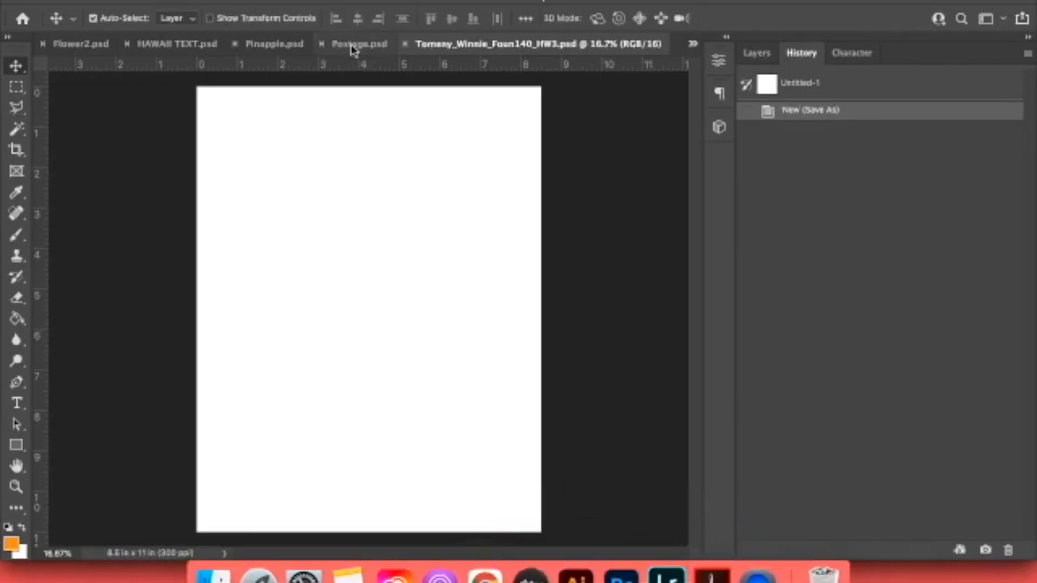
Copy the Clouds layer from Clouds.psd into the homework document.
click(693, 43)
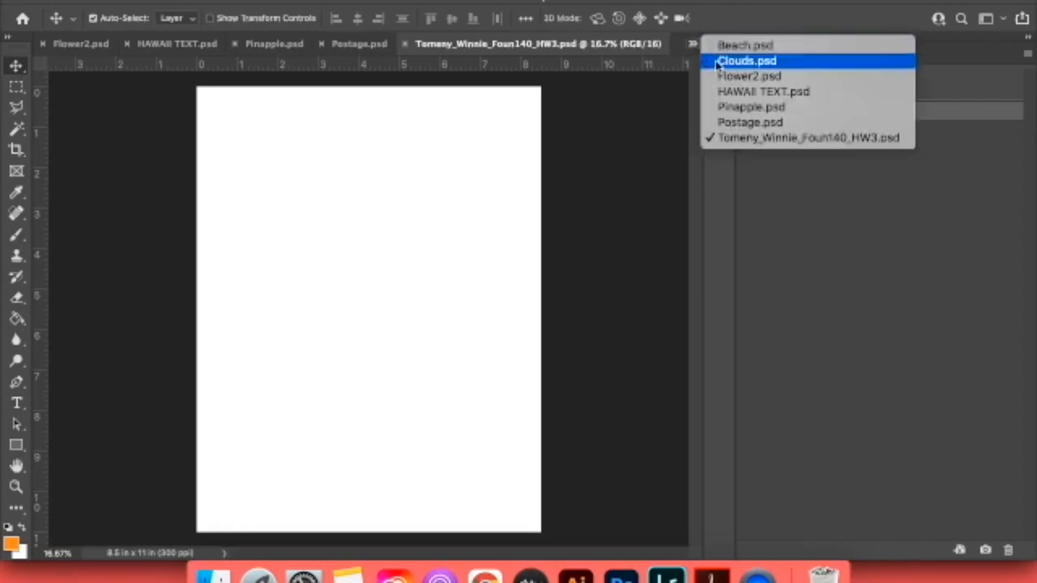
click(746, 61)
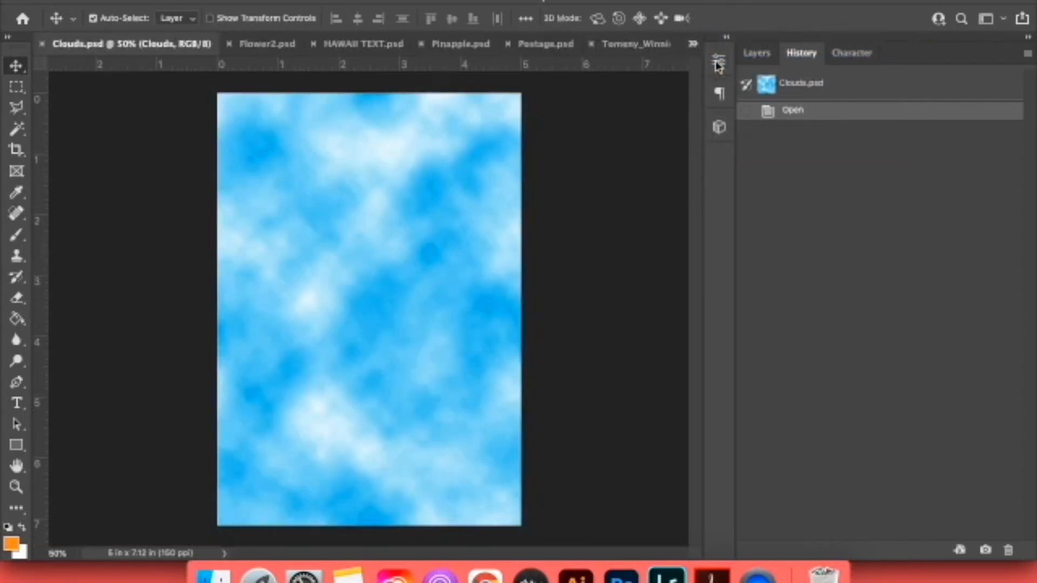
click(755, 52)
drag(776, 156, 511, 192)
click(625, 221)
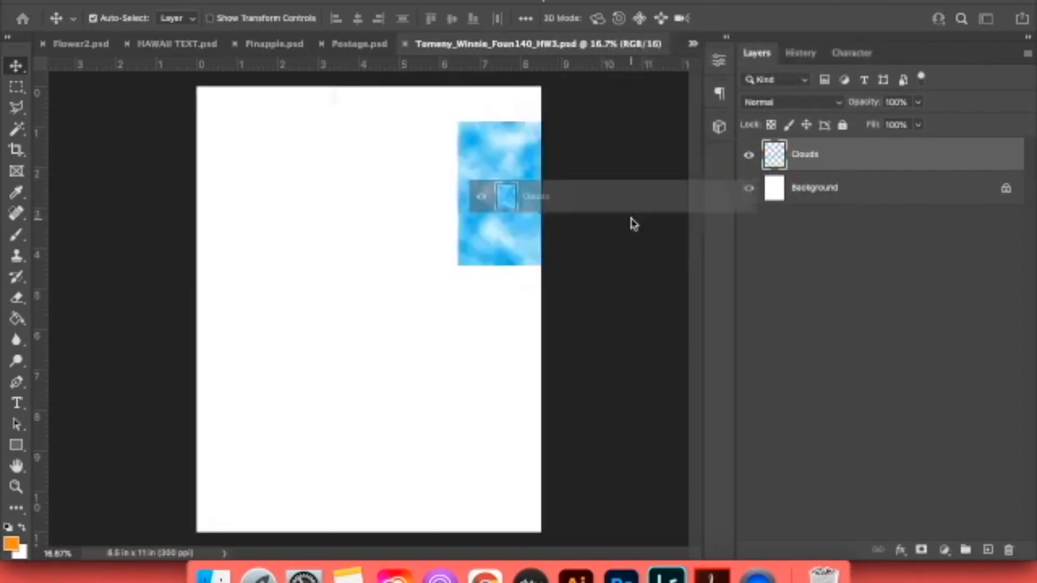
Move the clouds to the page's upper-left corner and scale them to cover the whole page.
drag(567, 209, 275, 161)
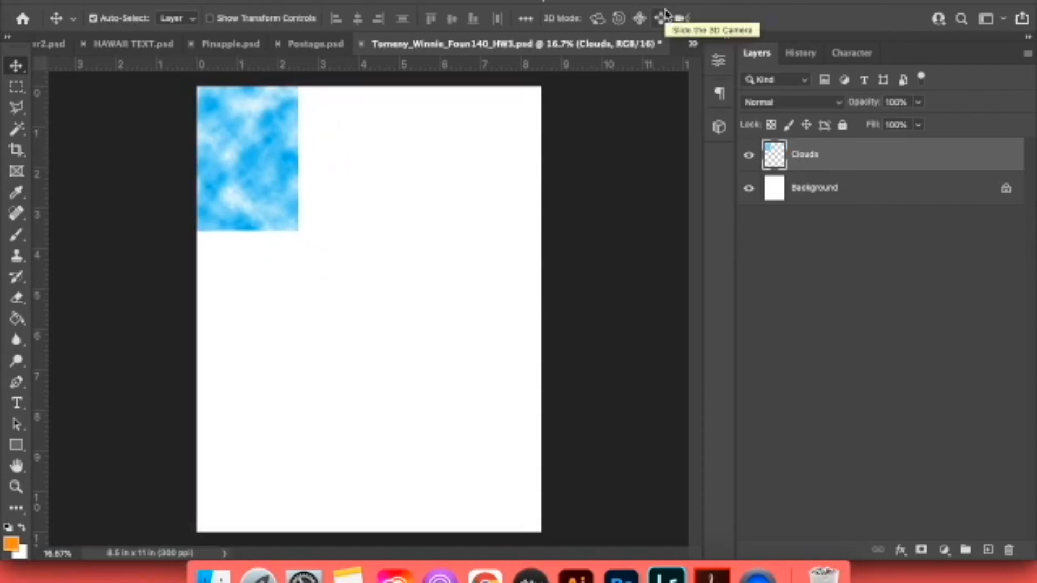
key(super+t)
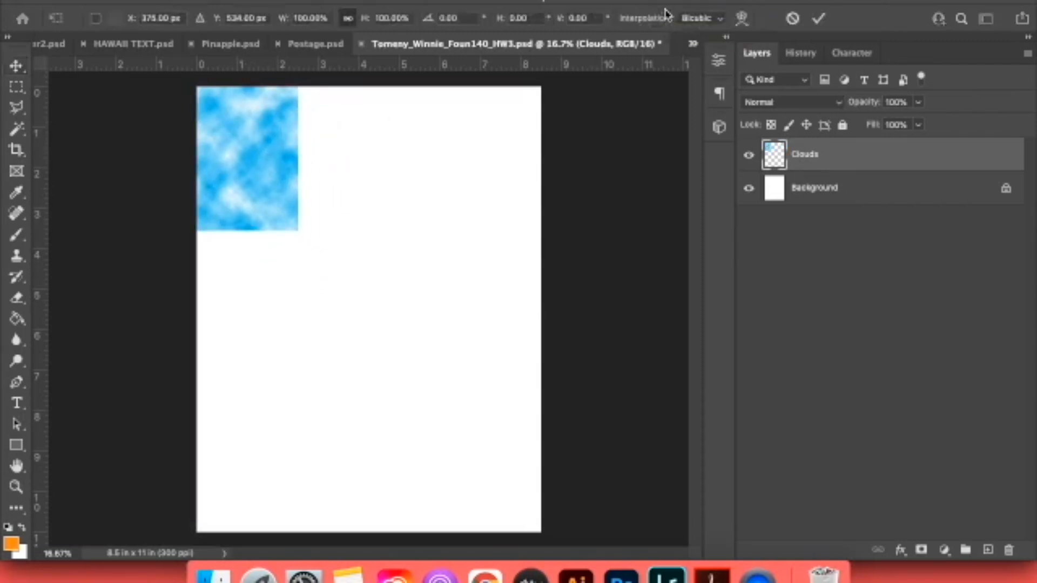
click(15, 65)
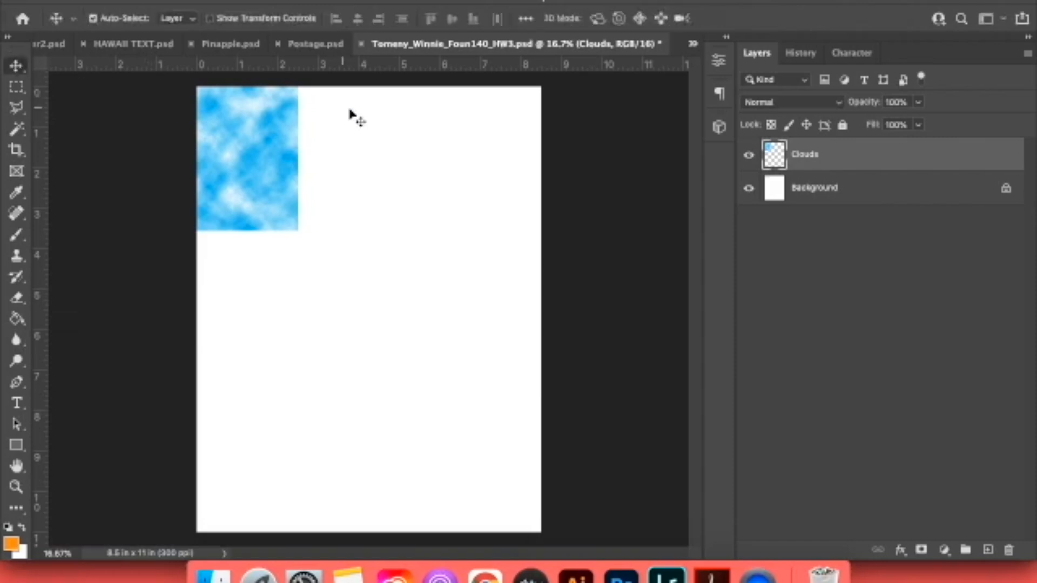
key(super+t)
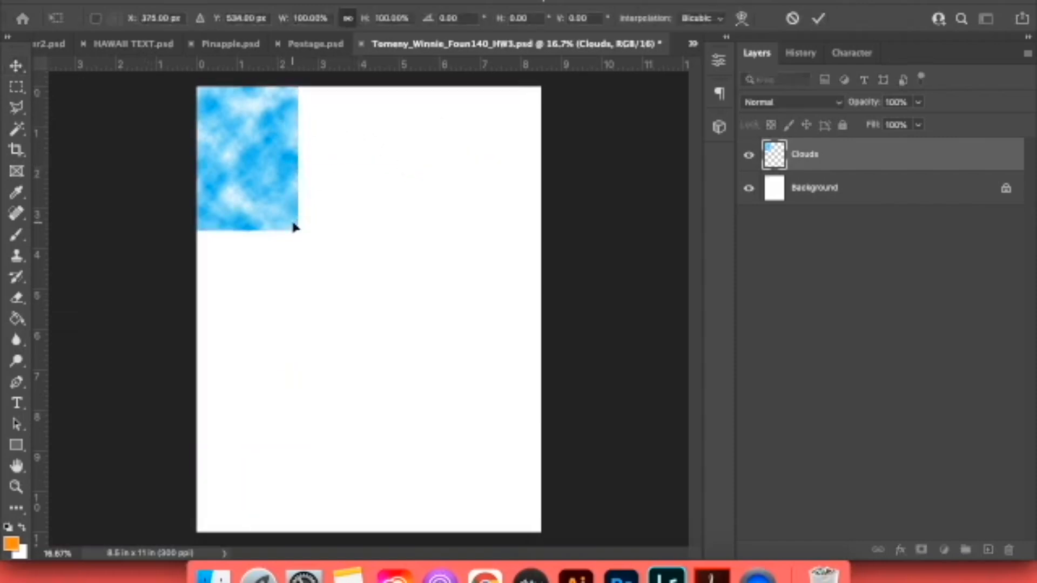
drag(296, 227, 545, 534)
key(Return)
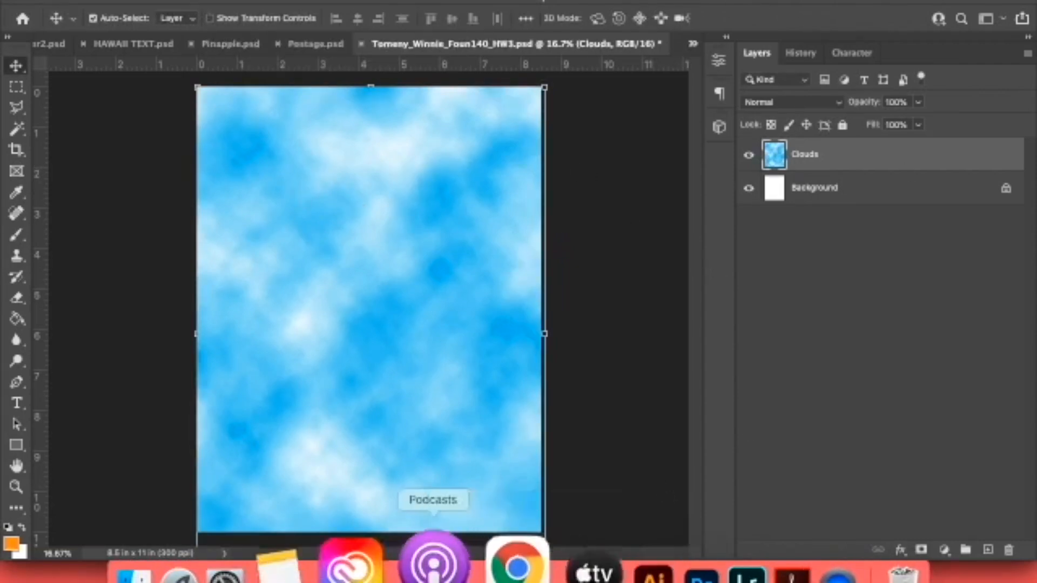
Check the reference poster in Chrome, then hide the Background layer in Pinapple.psd, keeping the Pineapple layer visible.
click(483, 564)
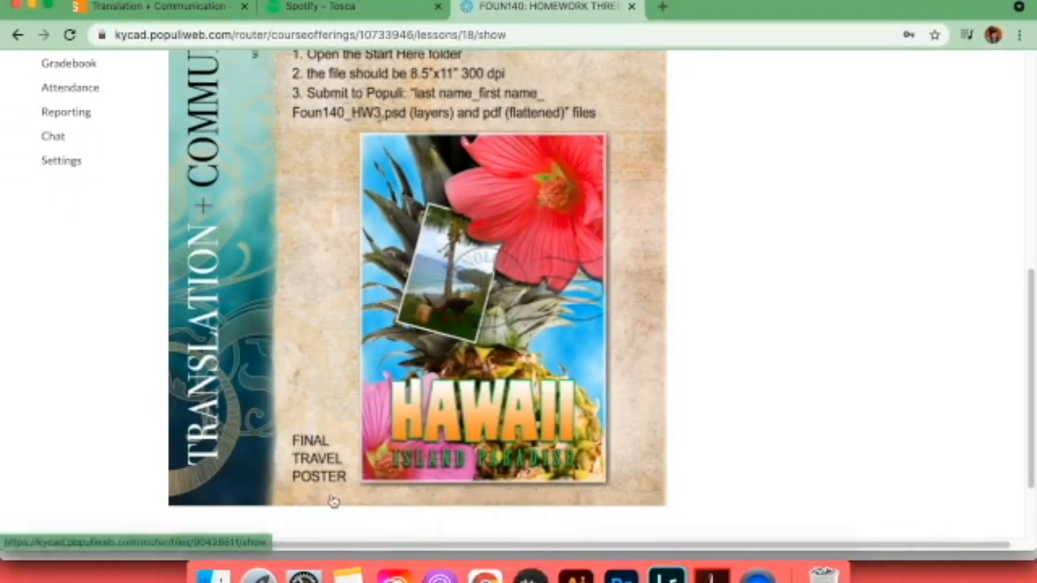
click(615, 561)
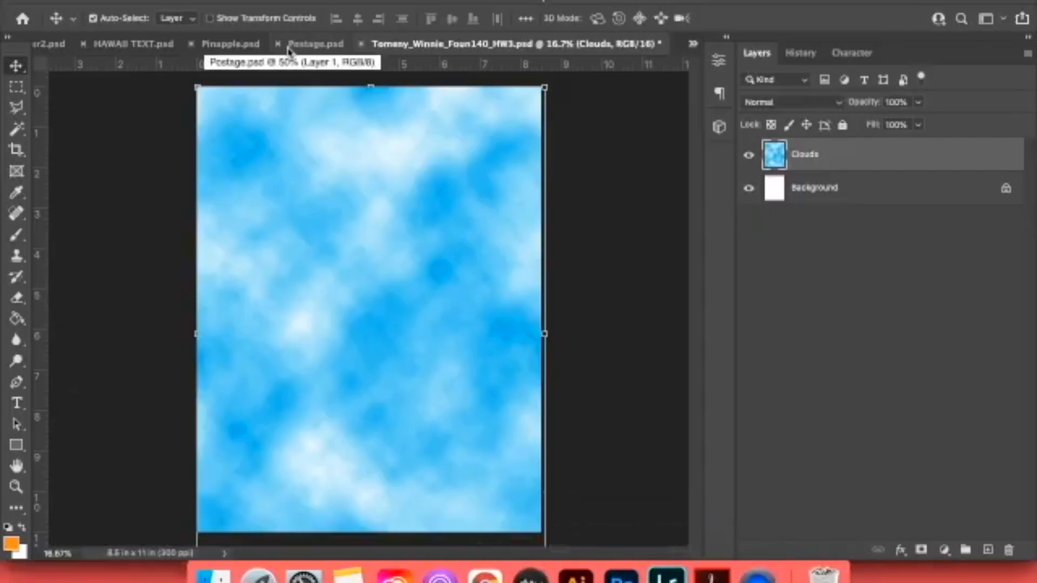
click(246, 44)
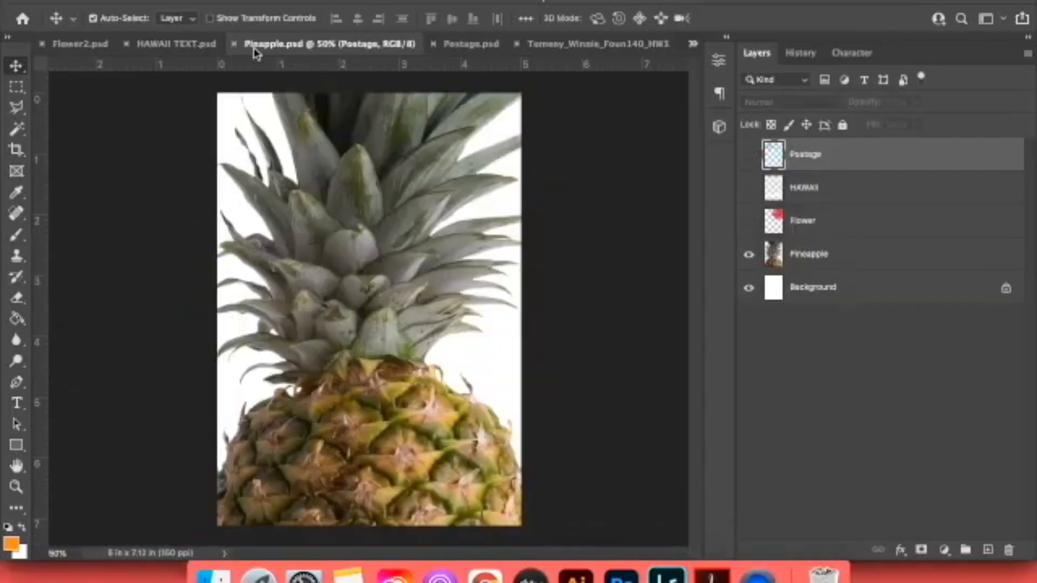
click(747, 255)
click(749, 287)
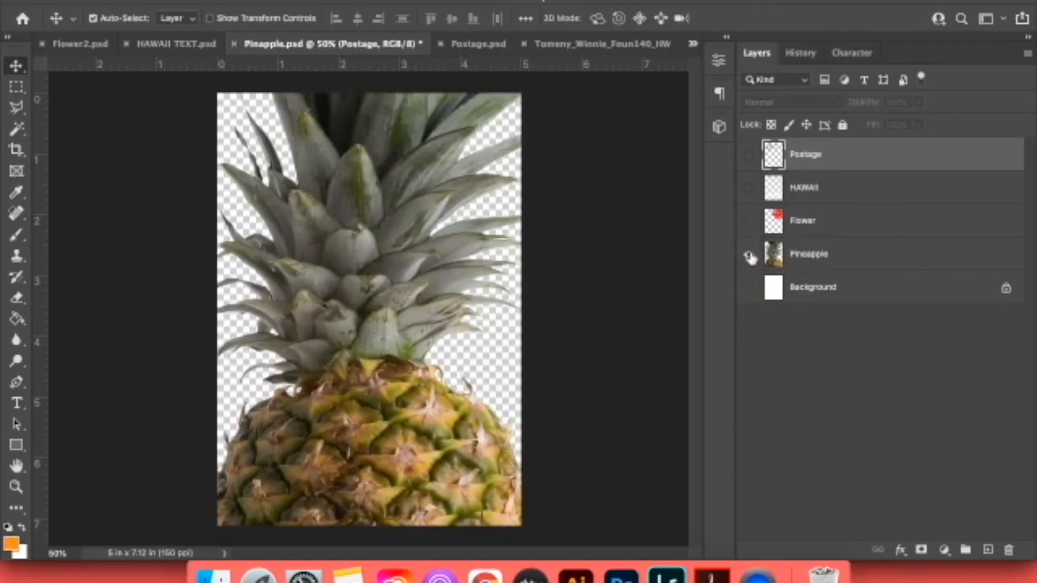
click(749, 256)
click(750, 255)
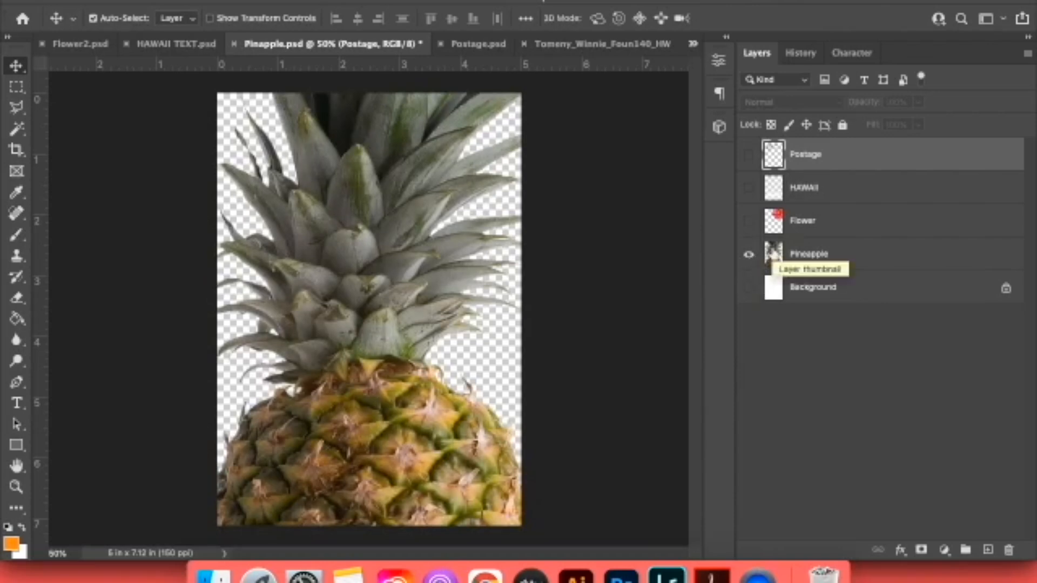
Copy the Pineapple layer into the homework document, accepting the different bit depth and suppressing that warning.
drag(774, 263, 437, 282)
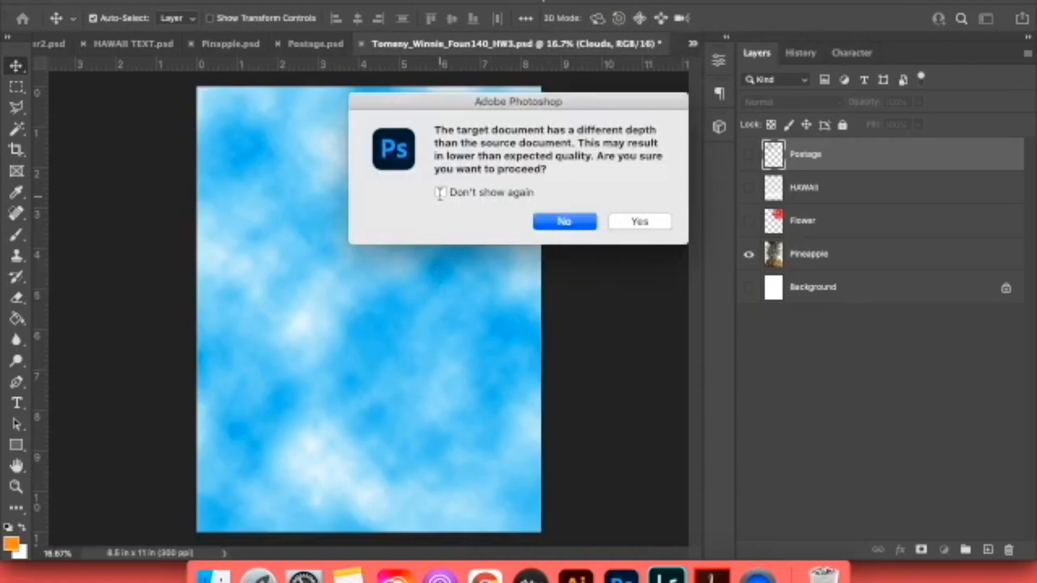
click(440, 192)
click(639, 221)
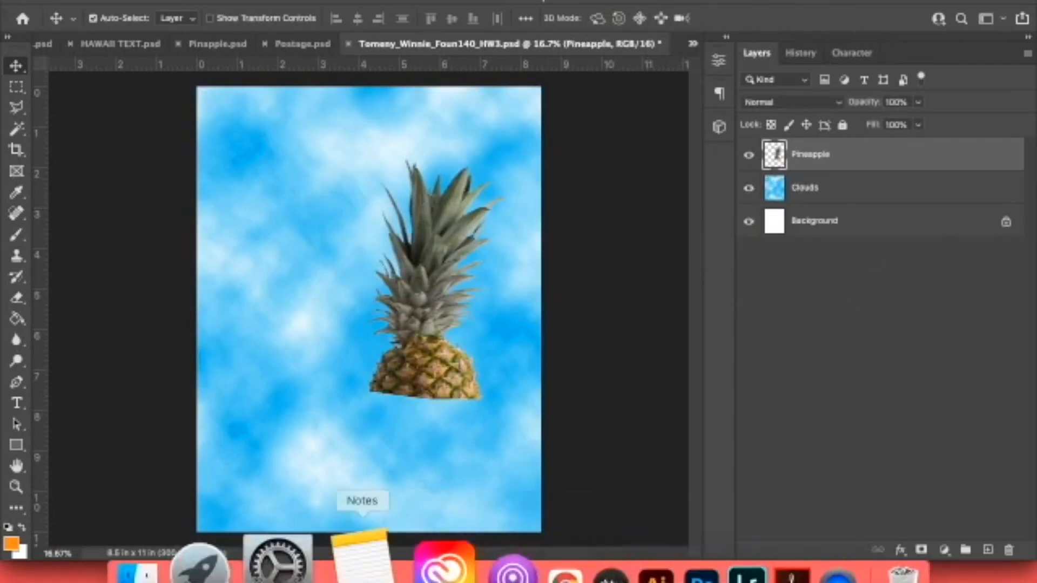
Check the pineapple's size and placement on the reference poster in Chrome and return to Photoshop.
click(465, 564)
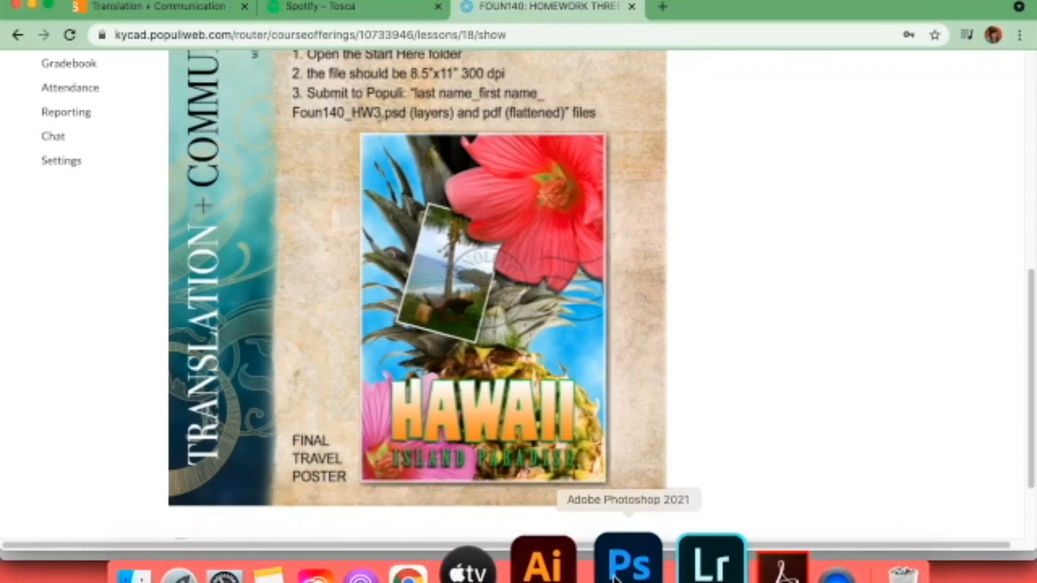
click(627, 558)
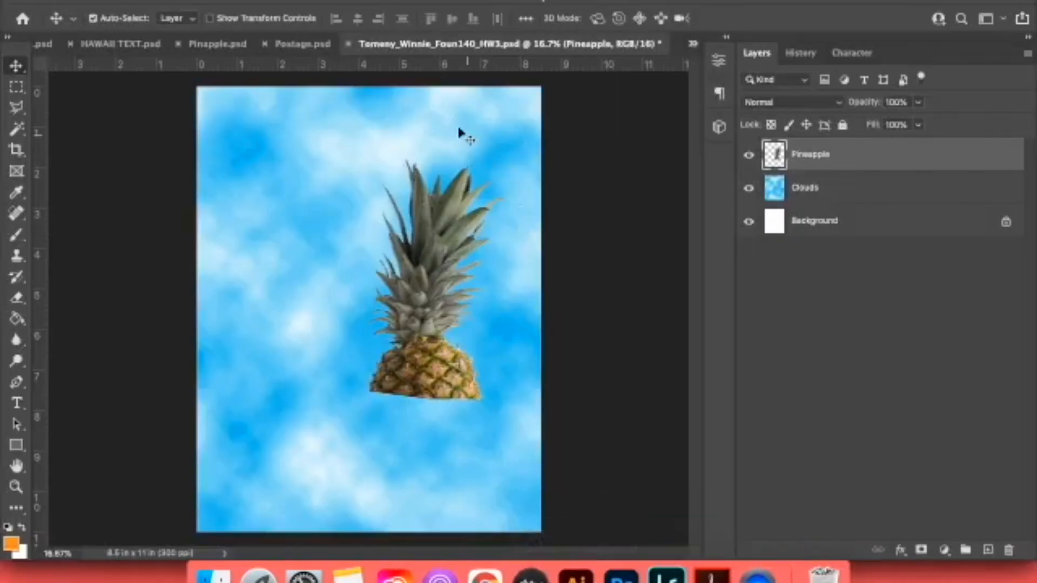
Scale the Pineapple layer to about 178.5%, rotate it about 5.7° counterclockwise and shift it so its base runs past the page's bottom edge.
key(super+t)
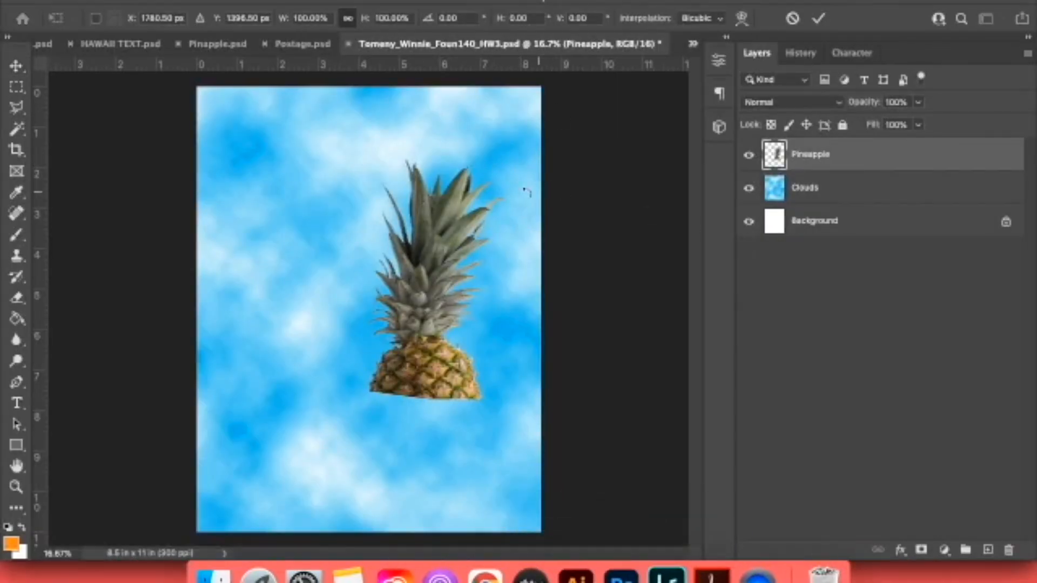
click(16, 65)
key(super+t)
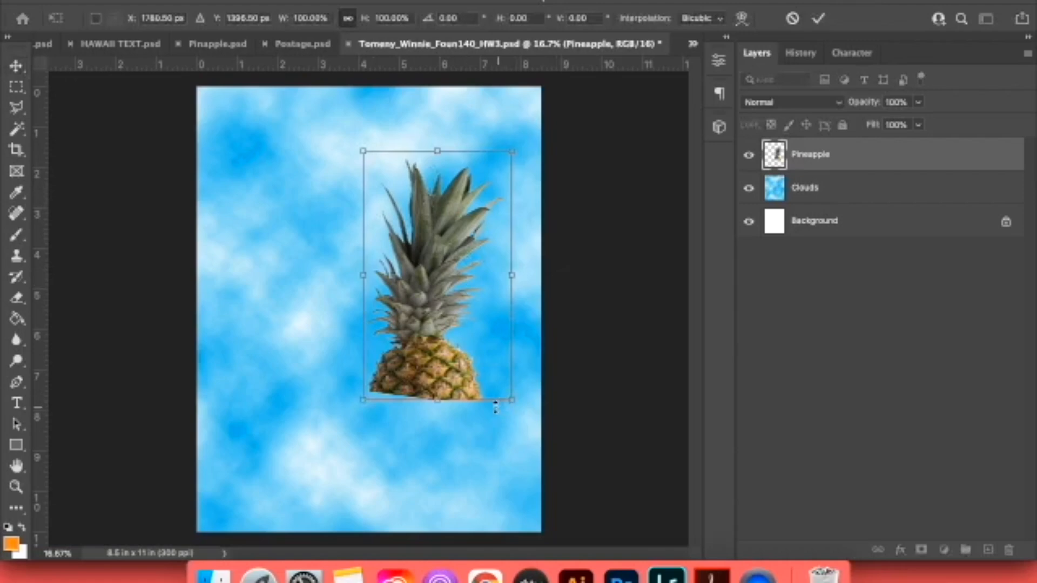
drag(356, 401, 285, 533)
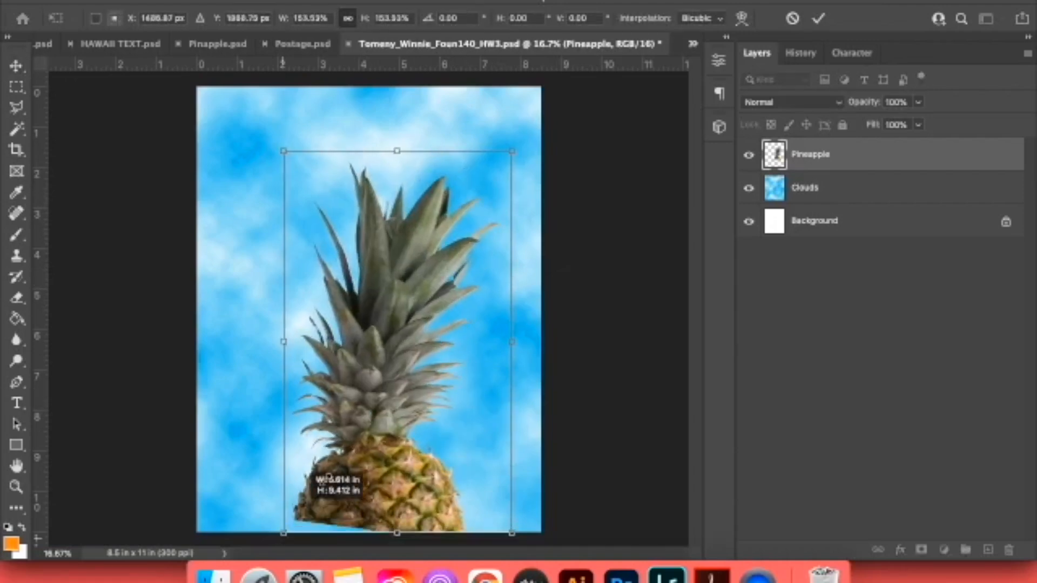
drag(513, 151, 547, 88)
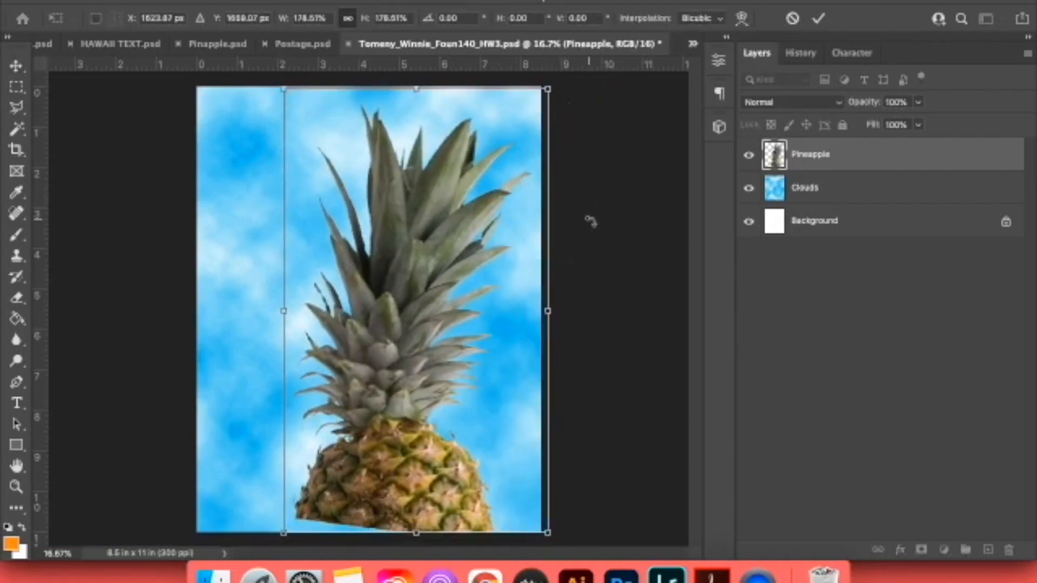
drag(591, 220, 578, 201)
drag(457, 206, 465, 212)
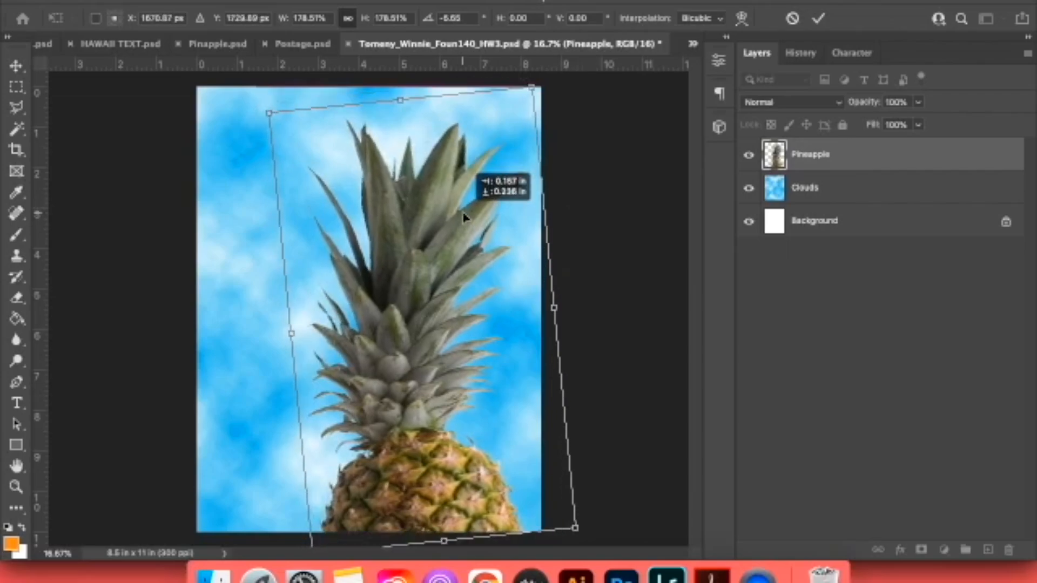
Enlarge the pineapple beyond the page edges so its body and leaves fill the poster, comparing it with the reference poster in Chrome.
click(476, 576)
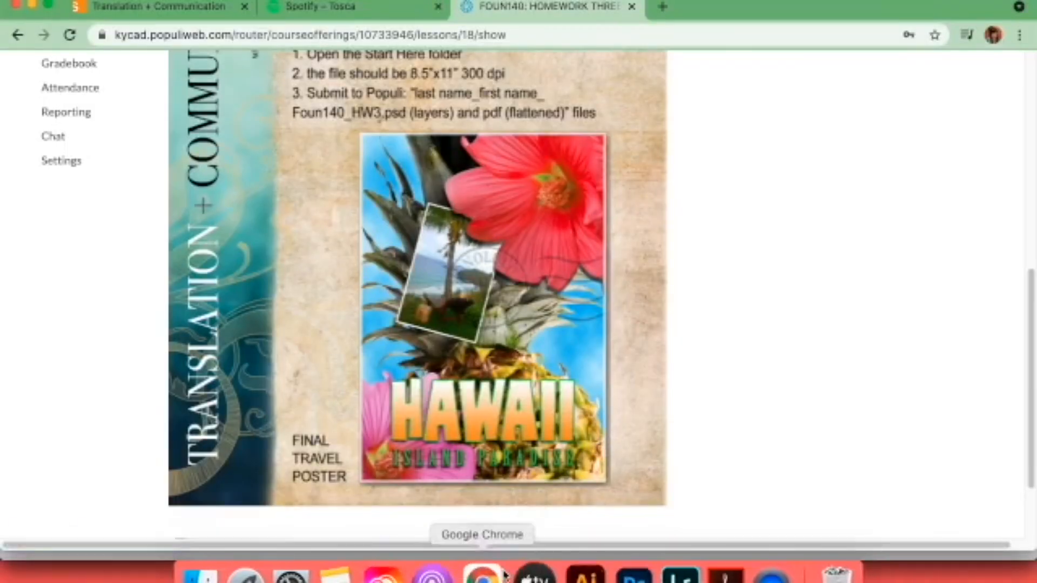
click(622, 576)
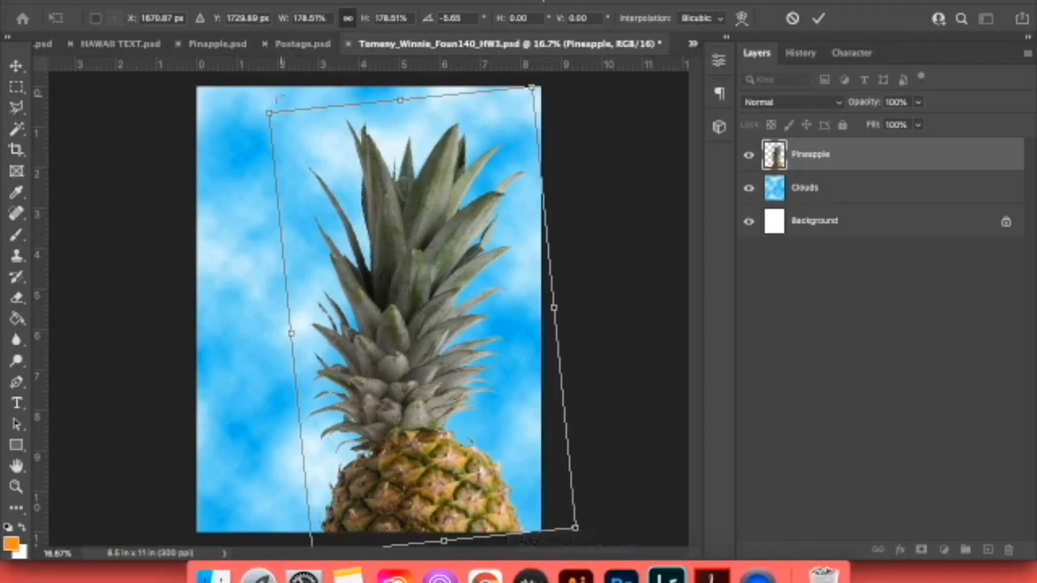
drag(269, 113, 145, 68)
key(Return)
key(super+minus)
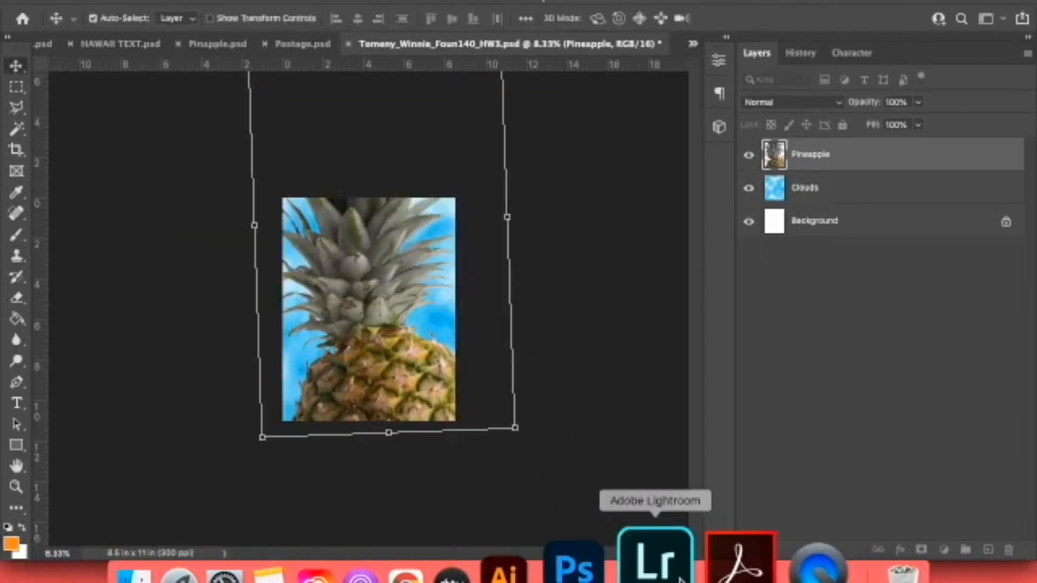
click(470, 573)
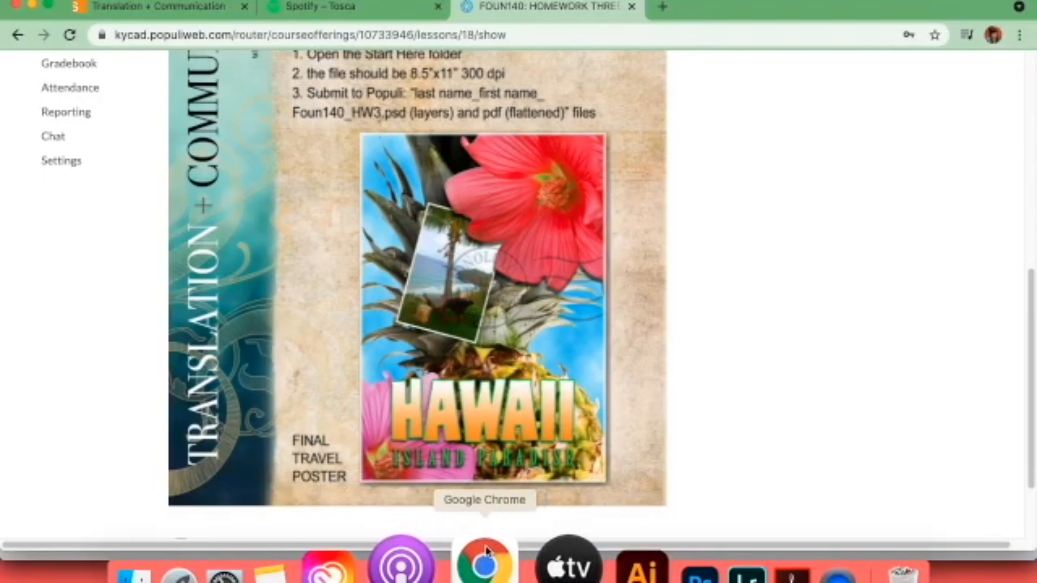
click(618, 565)
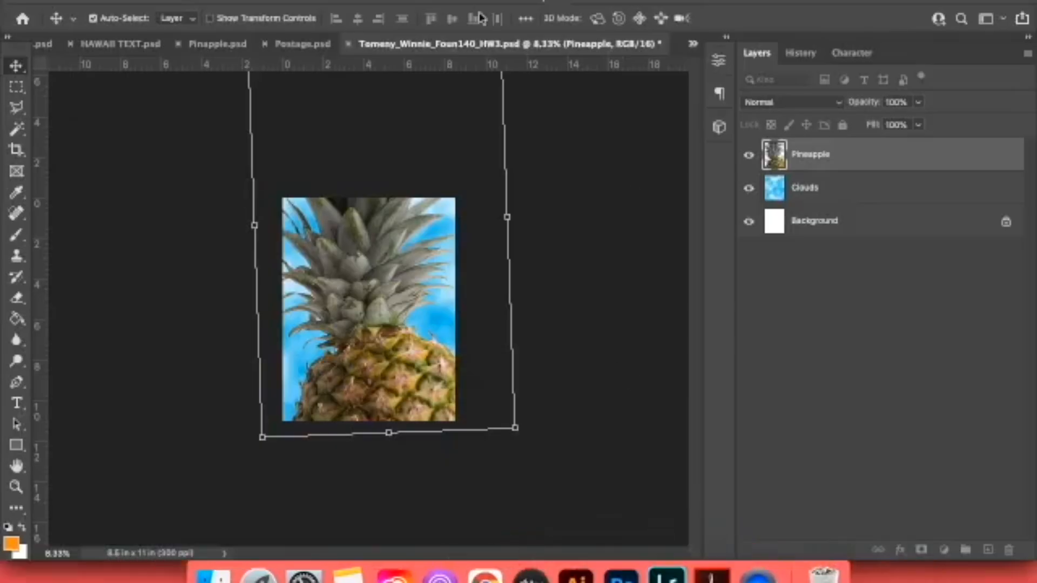
Copy the beach photo layer from Beach.psd into the homework document above the Pineapple layer.
click(692, 44)
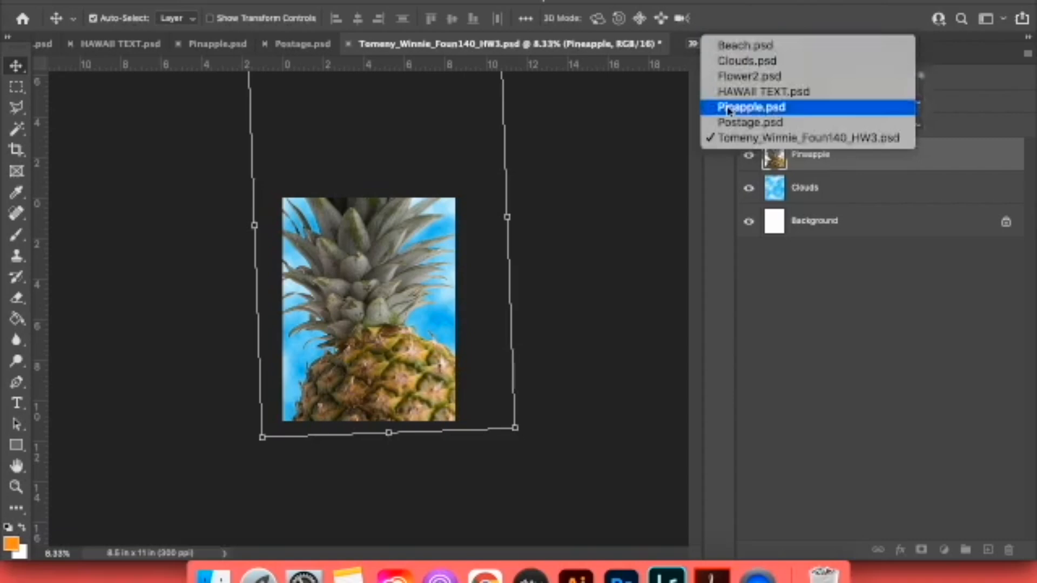
click(734, 46)
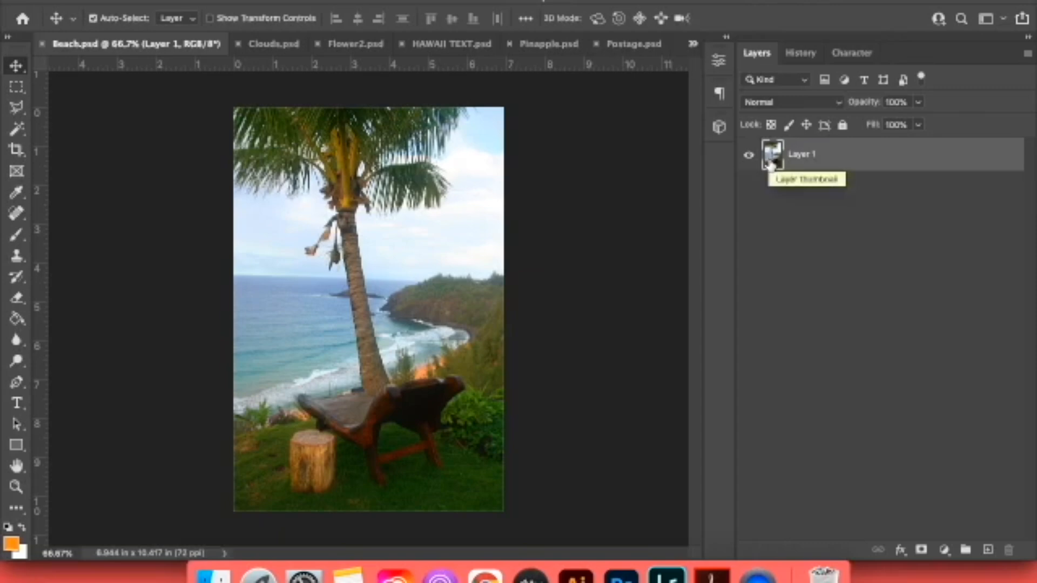
drag(770, 161, 401, 277)
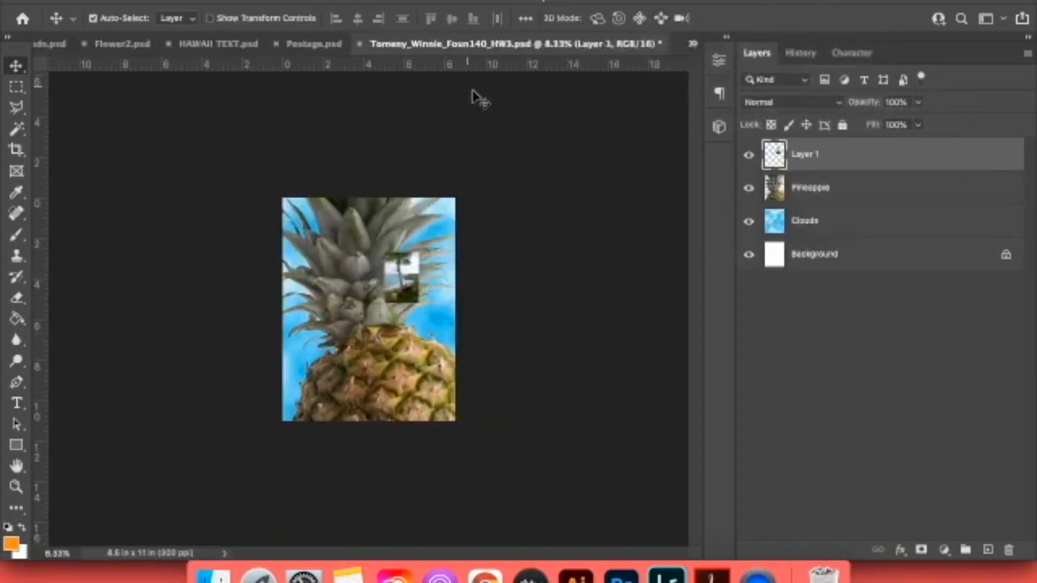
Check the reference poster in Chrome, then scale the beach photo to about 204% and tilt it about 14° clockwise over the leaves.
click(496, 563)
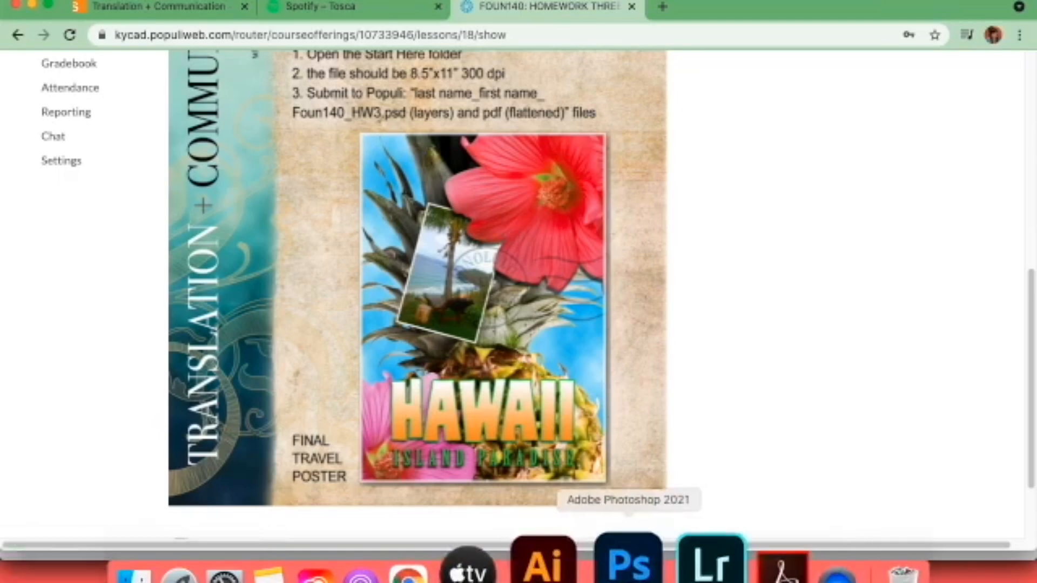
click(624, 561)
key(super+equal)
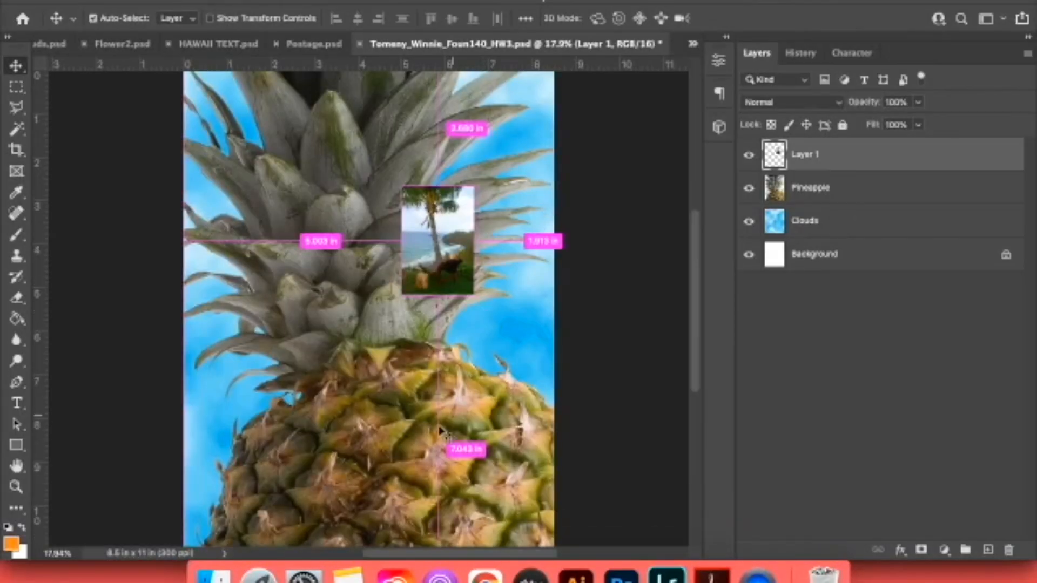
key(super+t)
drag(489, 173, 519, 172)
drag(392, 283, 292, 378)
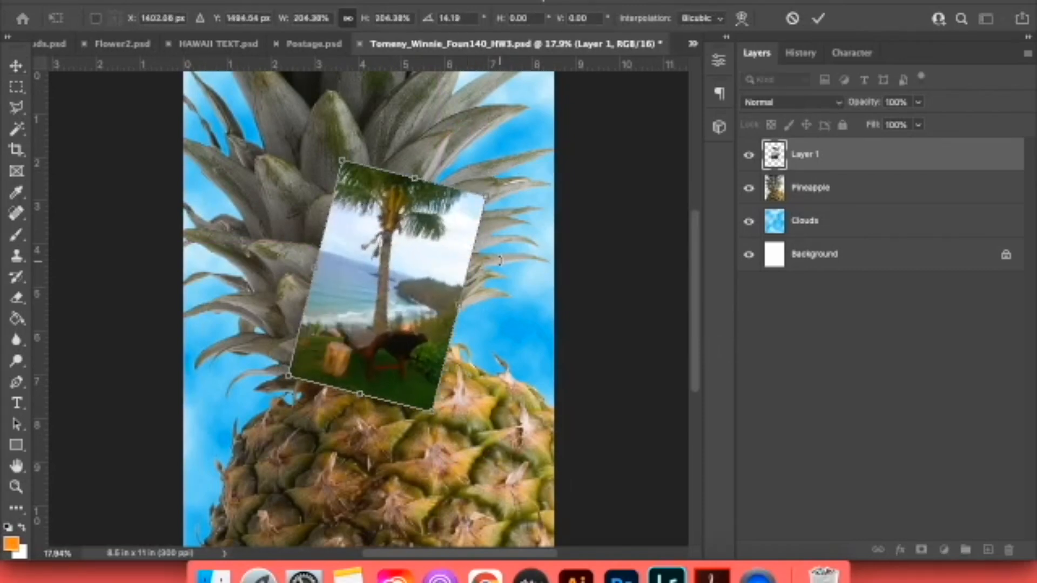
key(Return)
key(super+minus)
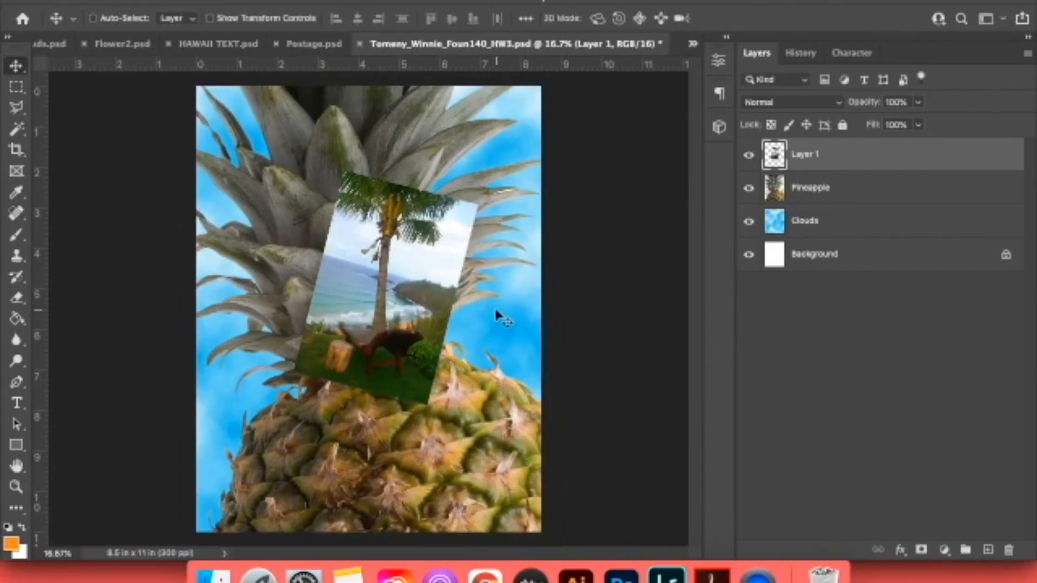
Compare the beach photo with the reference poster in Chrome, then shrink it slightly and move it left over the pineapple leaves.
click(485, 566)
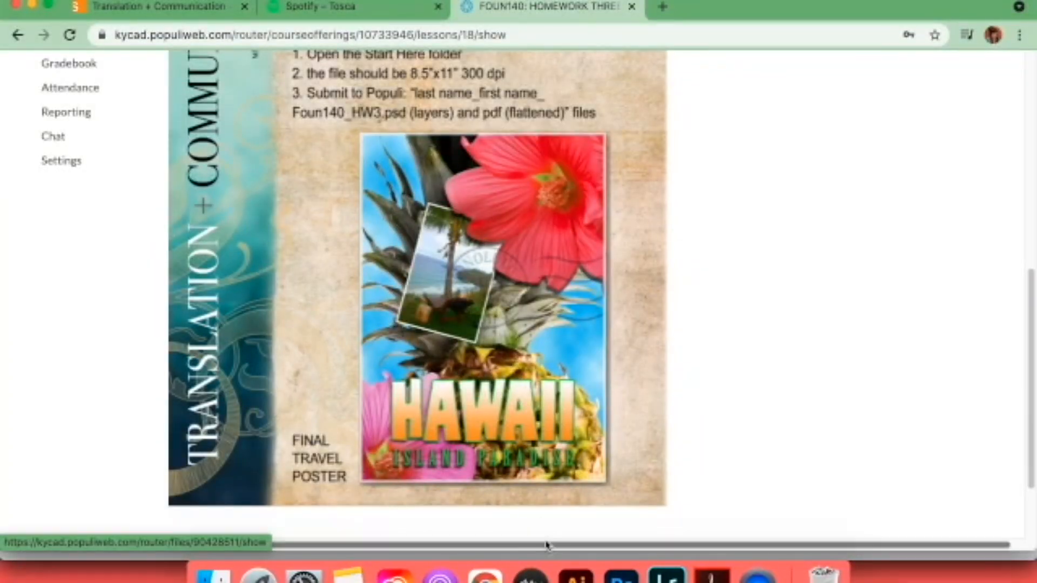
click(623, 561)
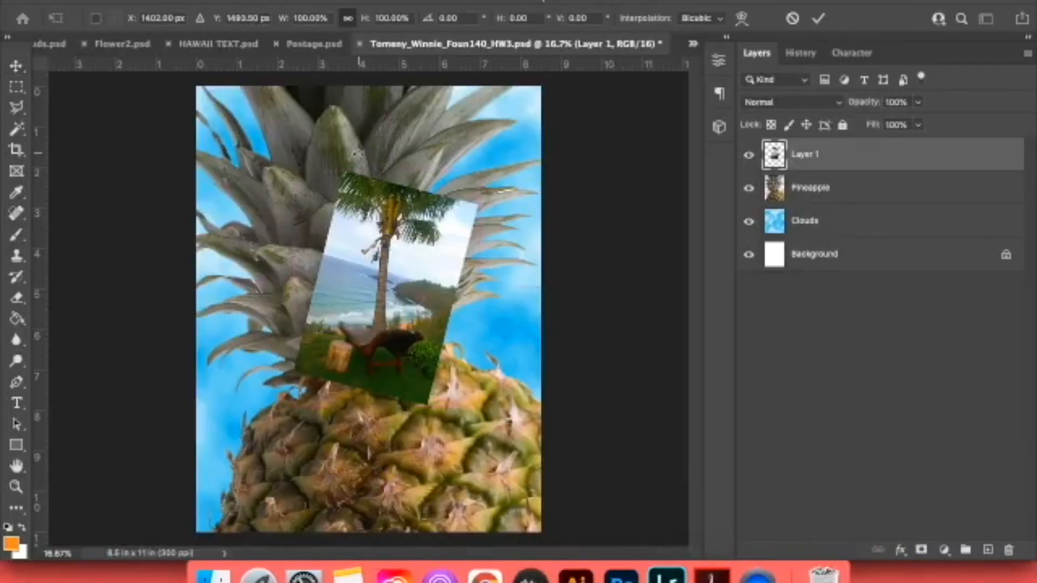
drag(479, 168, 448, 188)
drag(416, 252, 389, 242)
key(Return)
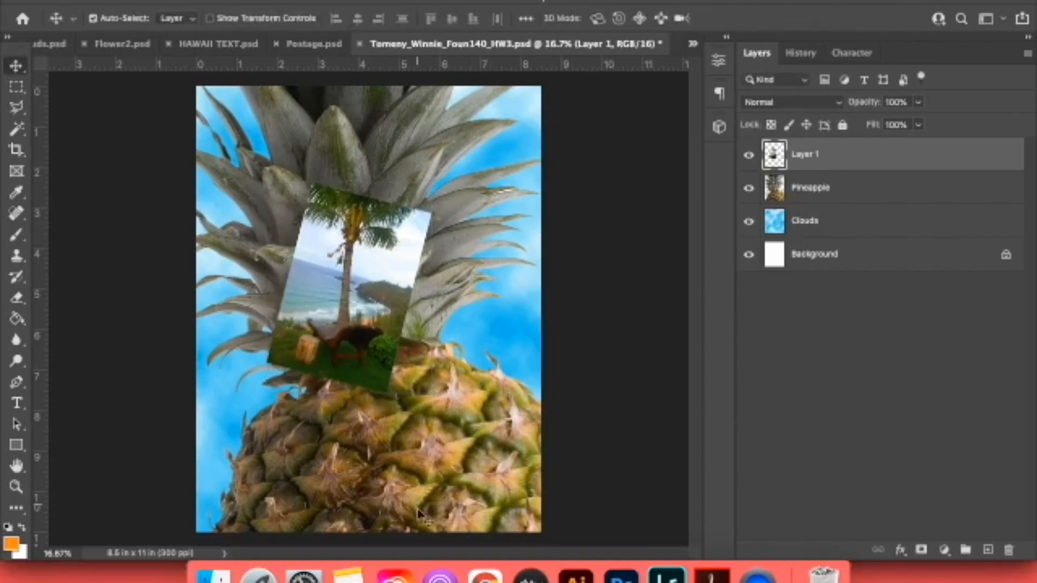
Following the reference poster in Chrome, reposition the pineapple and scale the beach photo to about 90.6%, rotating it about 4.8° counterclockwise.
click(483, 564)
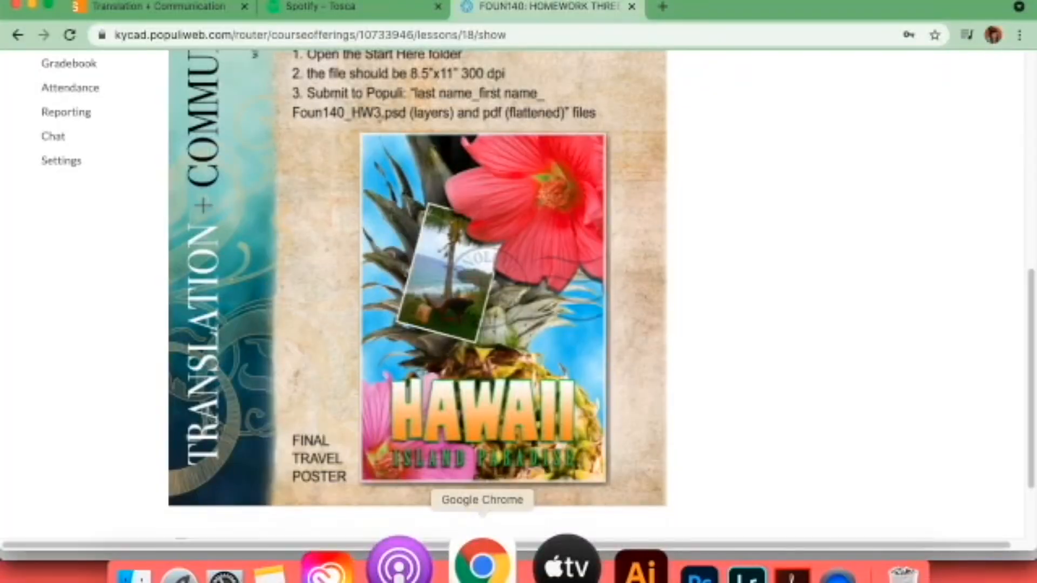
click(624, 565)
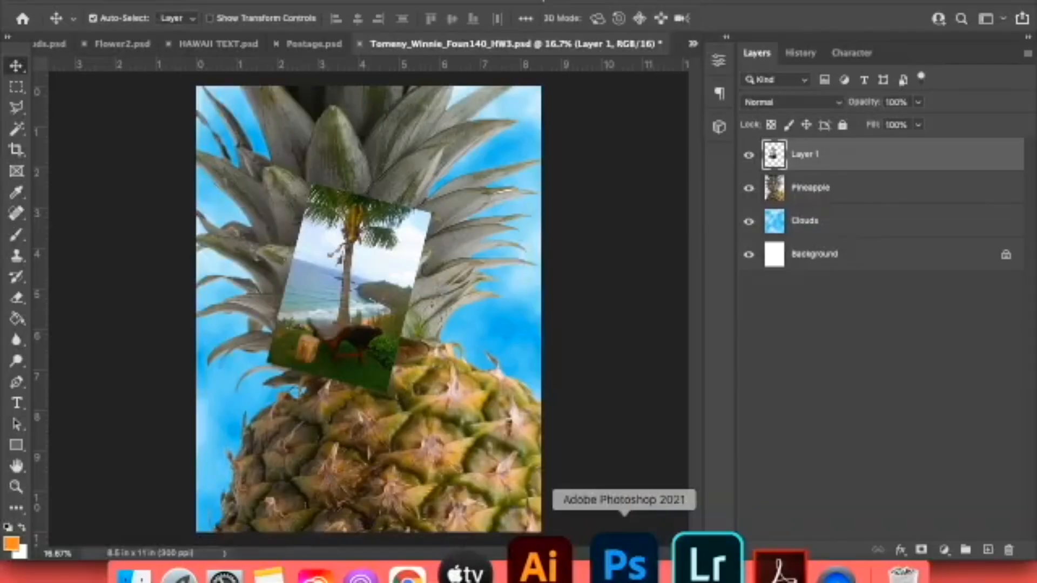
click(859, 195)
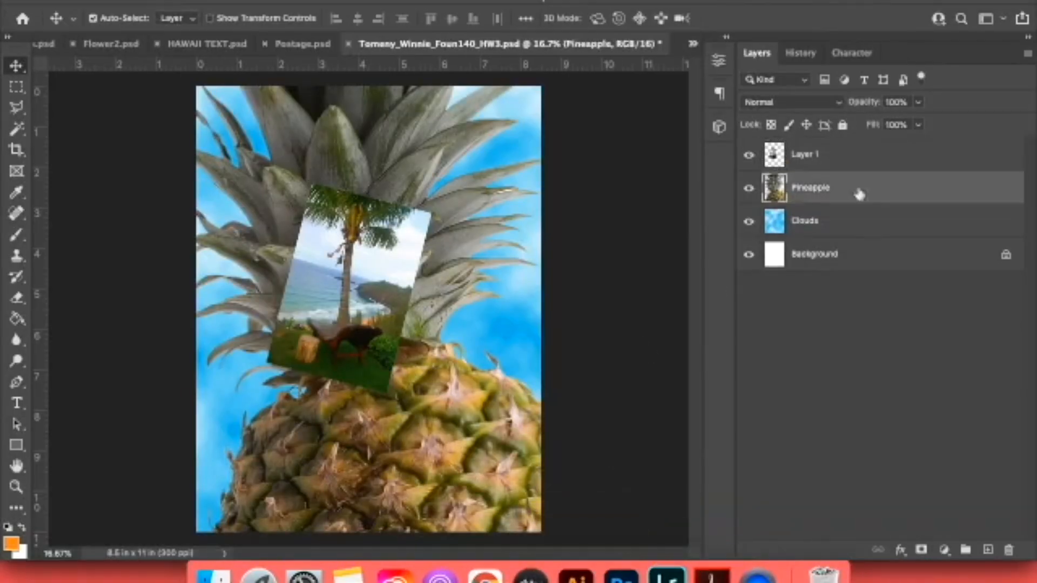
drag(415, 170, 432, 187)
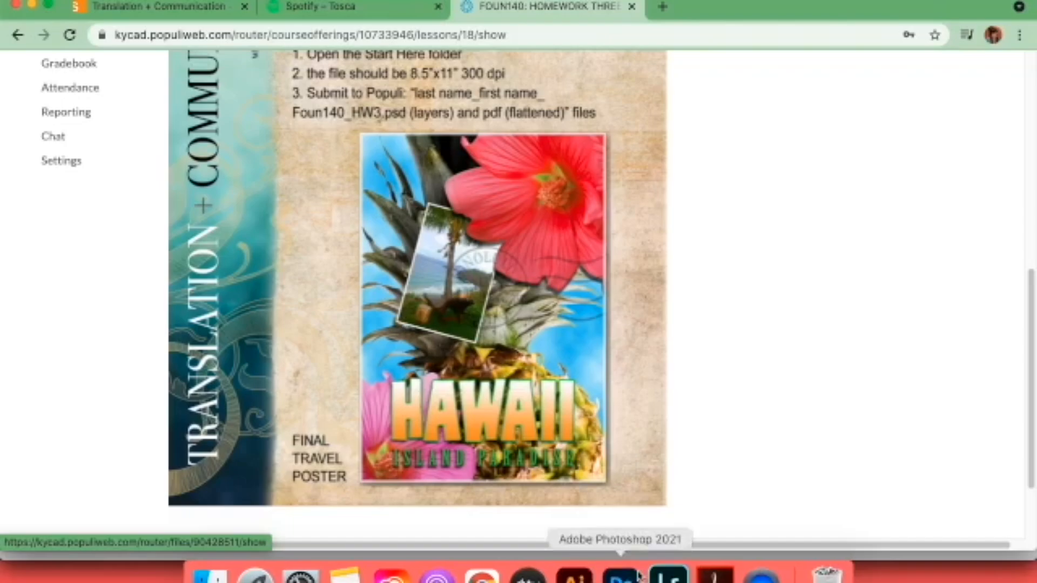
click(625, 578)
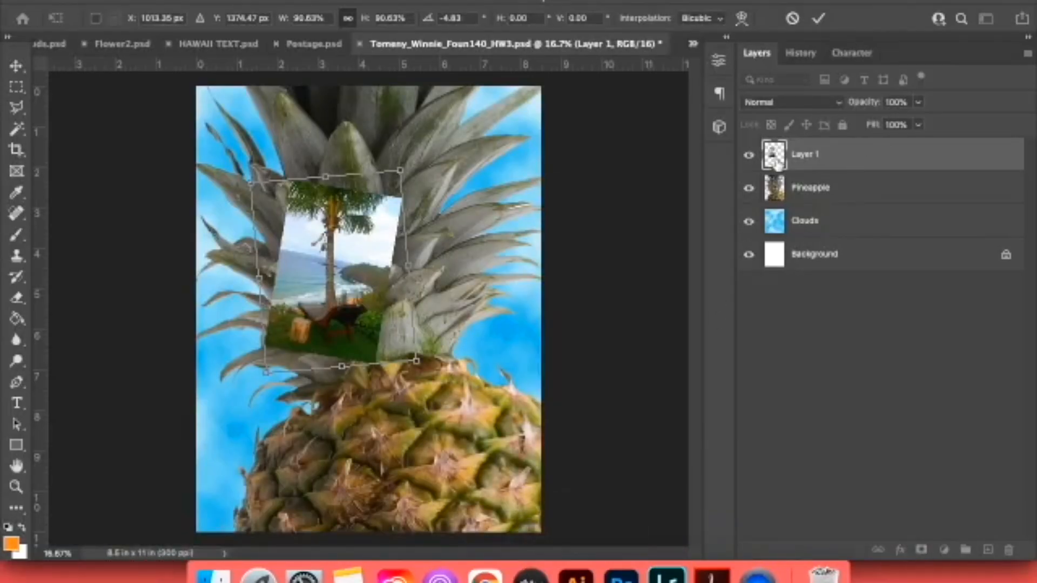
key(Return)
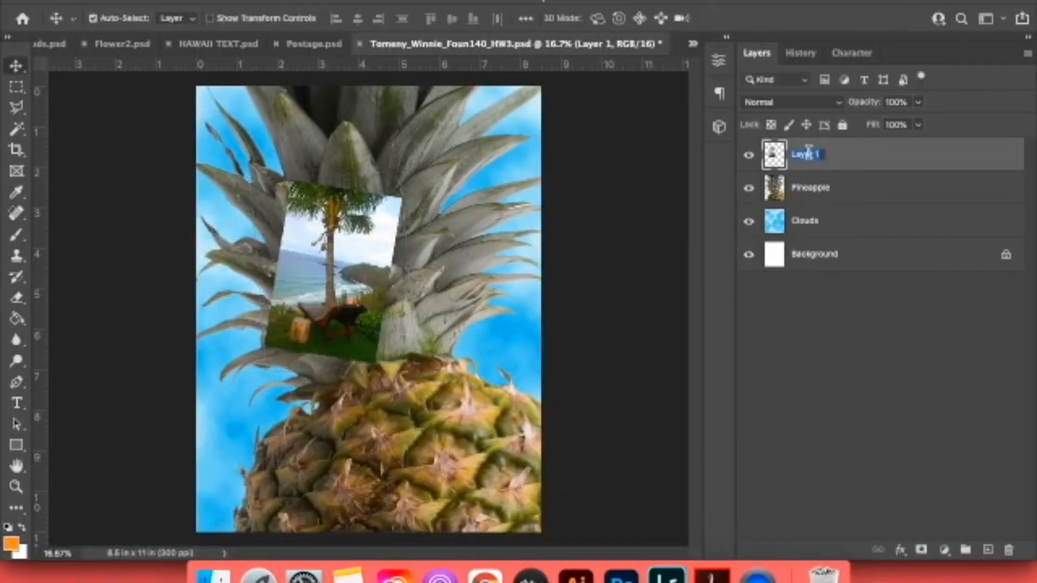
Rename the beach photo's layer to beach and add a Stroke effect to it, keeping the photo in view beside the settings.
text(P)
key(Return)
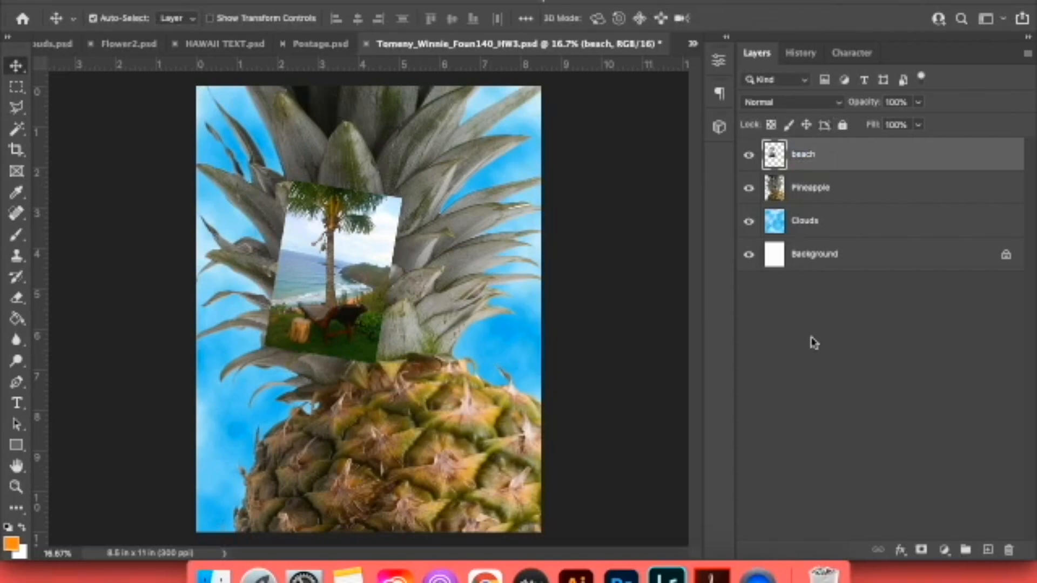
click(900, 551)
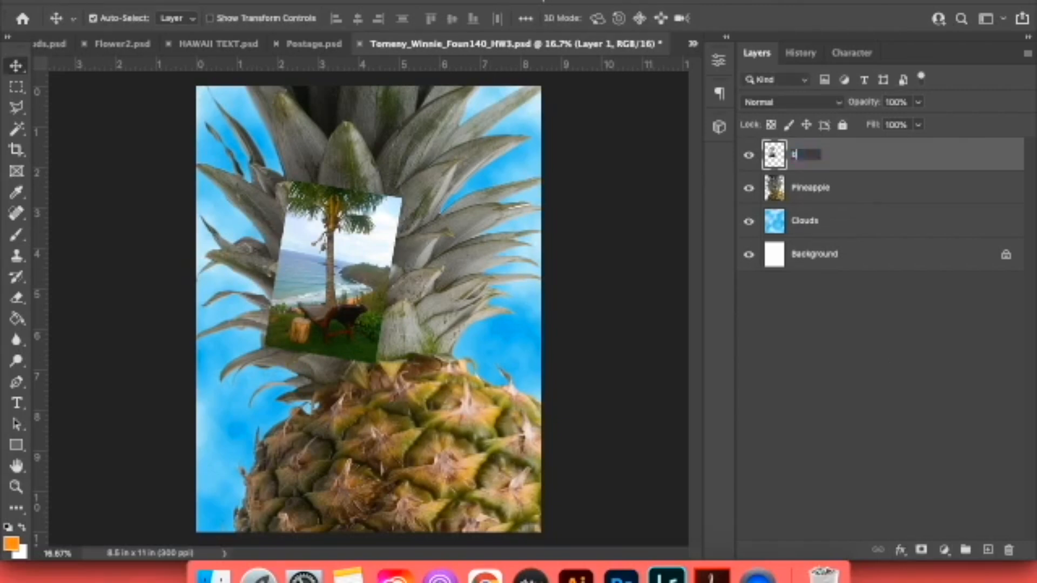
click(814, 342)
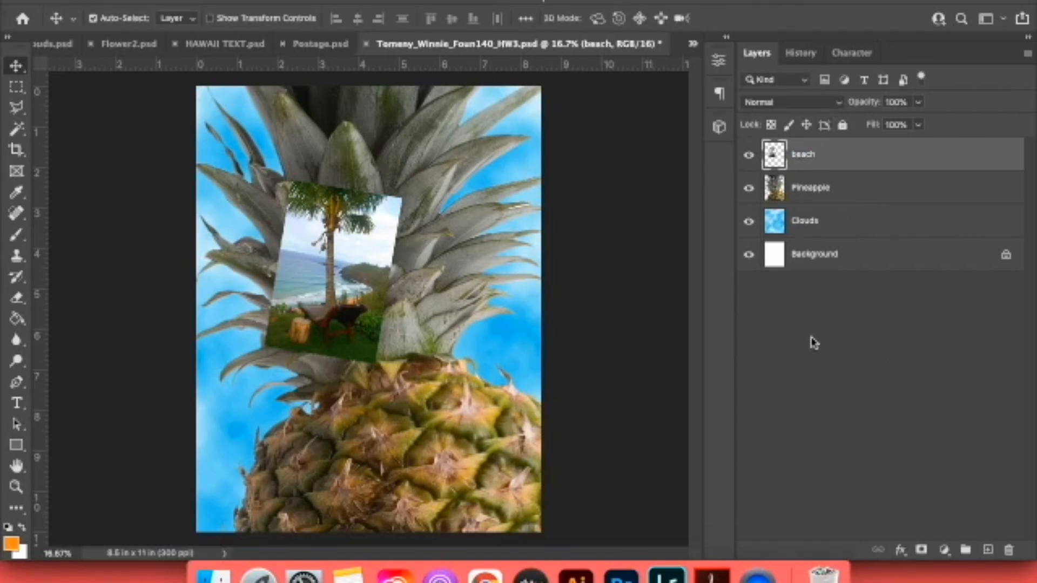
click(900, 550)
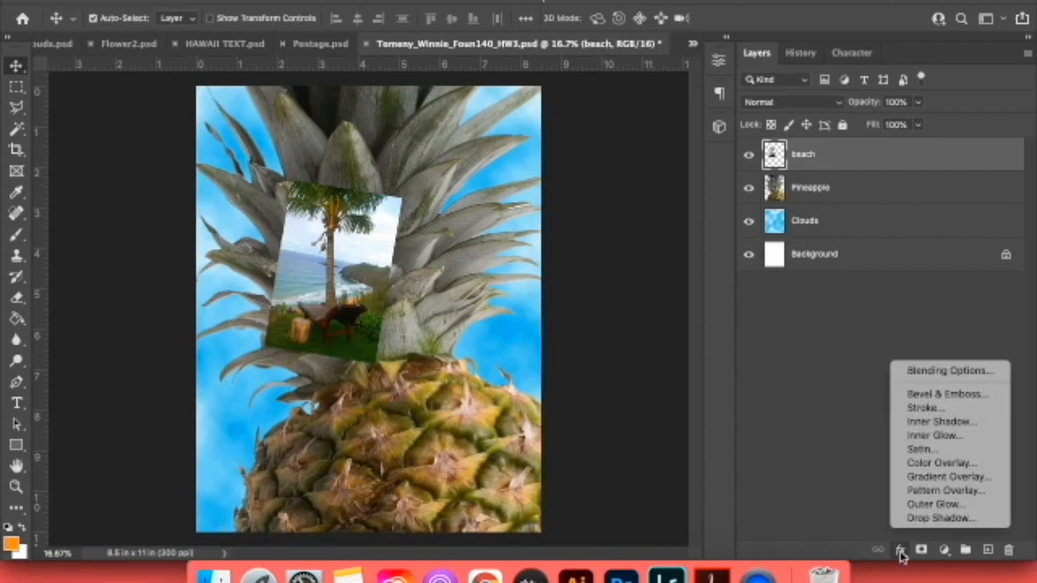
click(919, 409)
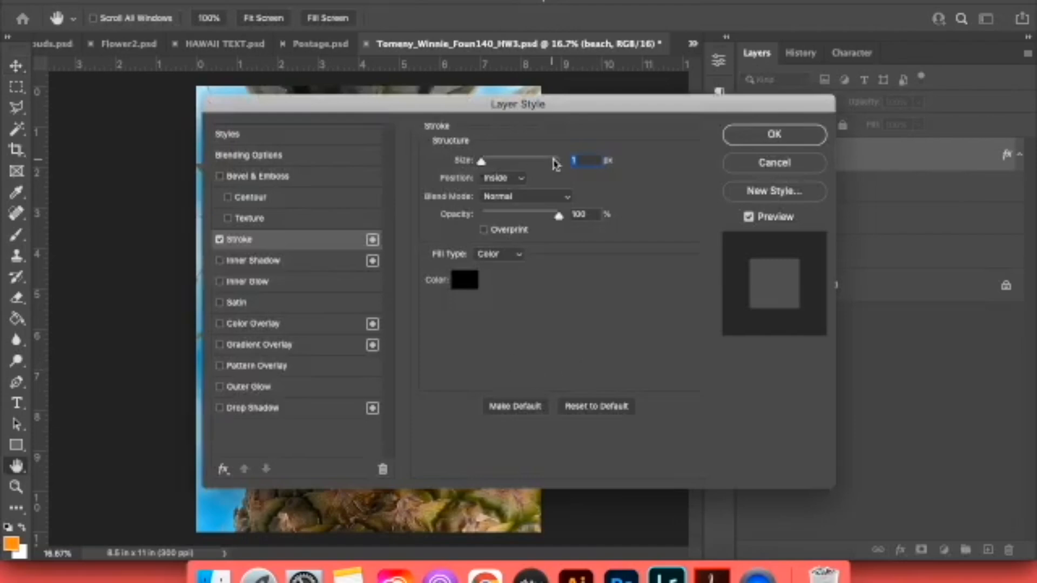
drag(518, 104, 711, 232)
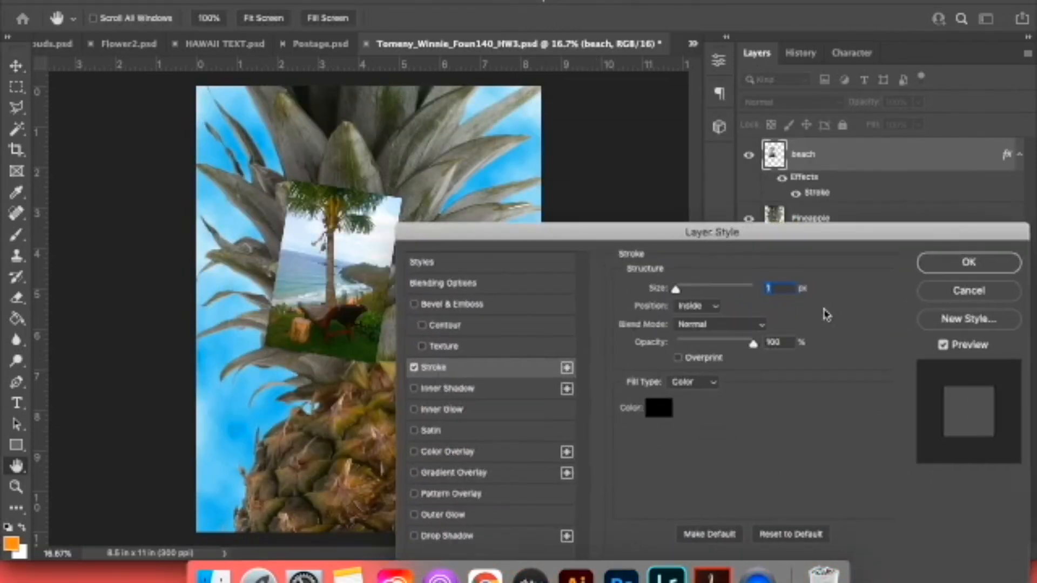
Set the beach photo's stroke color to white and its size to 27 px.
click(660, 406)
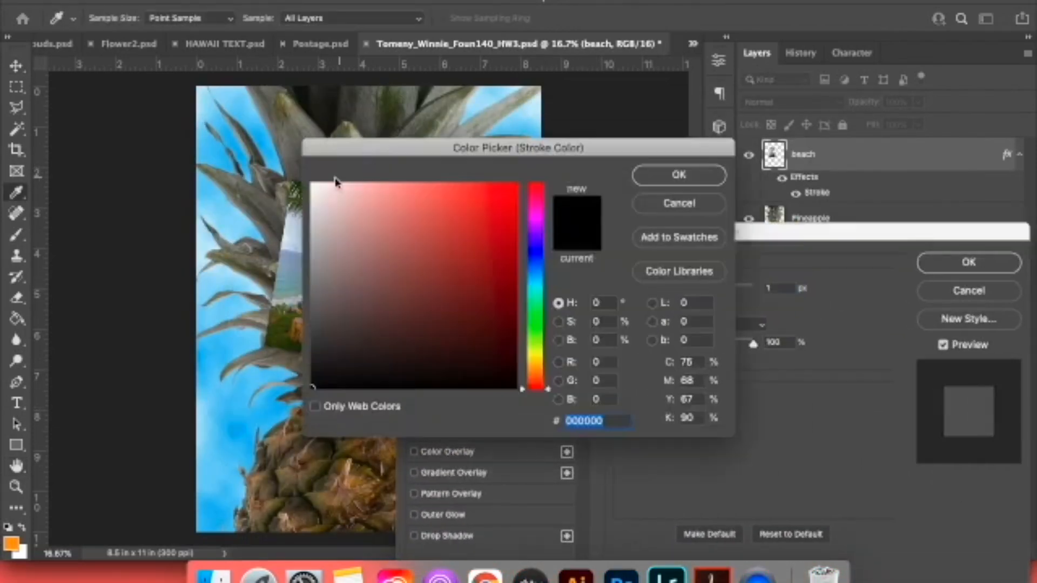
click(311, 183)
click(678, 175)
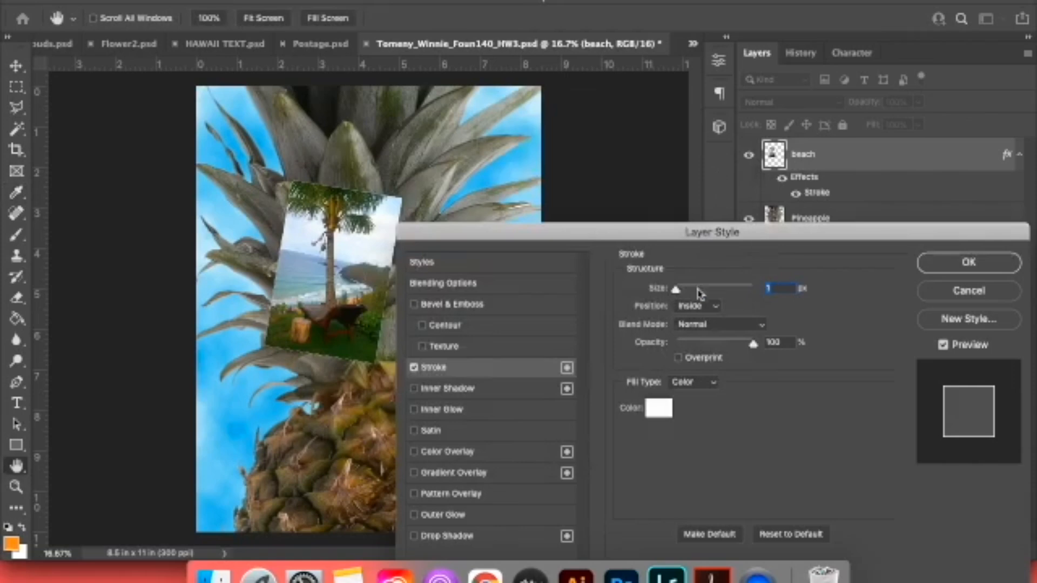
drag(677, 292, 688, 292)
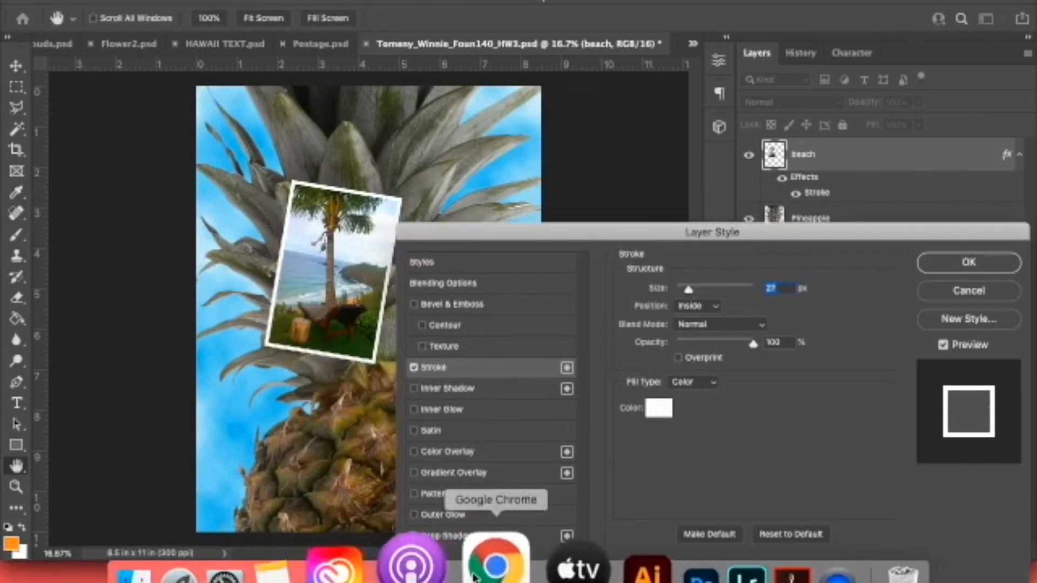
Compare the beach photo's border with the reference poster in Chrome, then reduce its stroke size to 24 px and apply the effect.
click(476, 574)
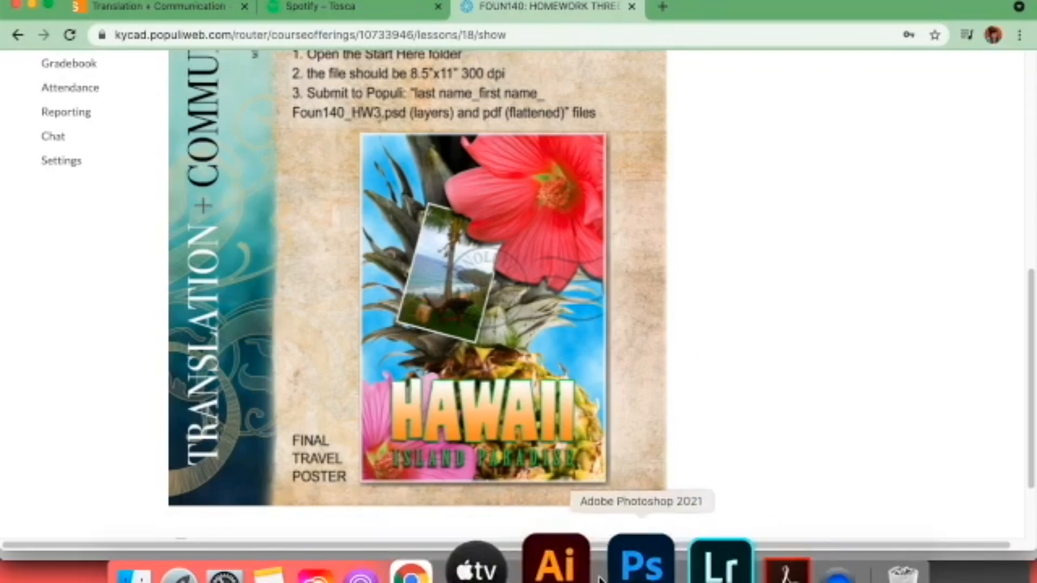
click(644, 568)
drag(688, 296, 688, 296)
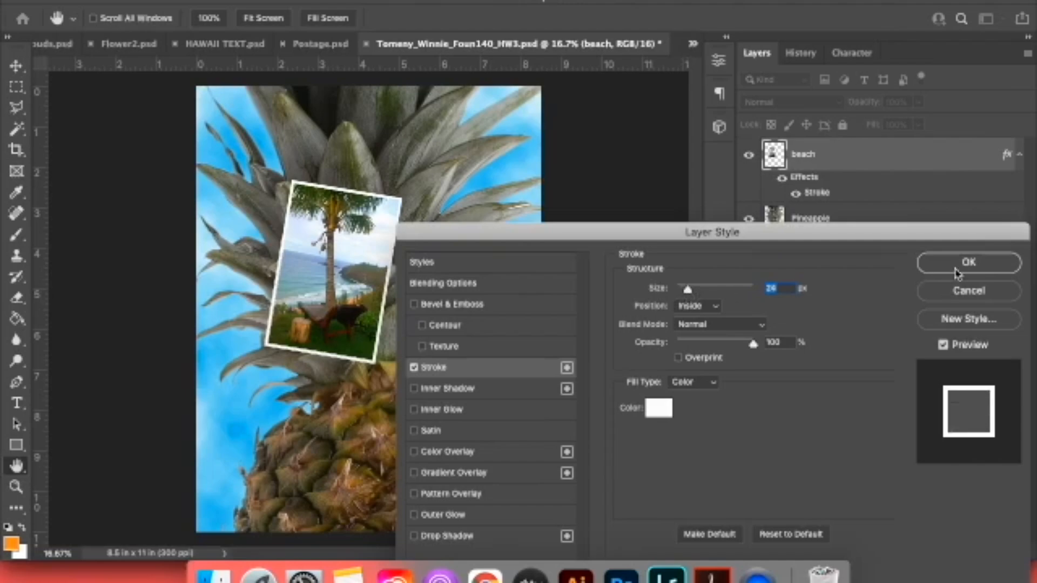
click(956, 269)
Check the bordered beach photo against the reference poster in Chrome, then save the poster document in Photoshop.
click(493, 577)
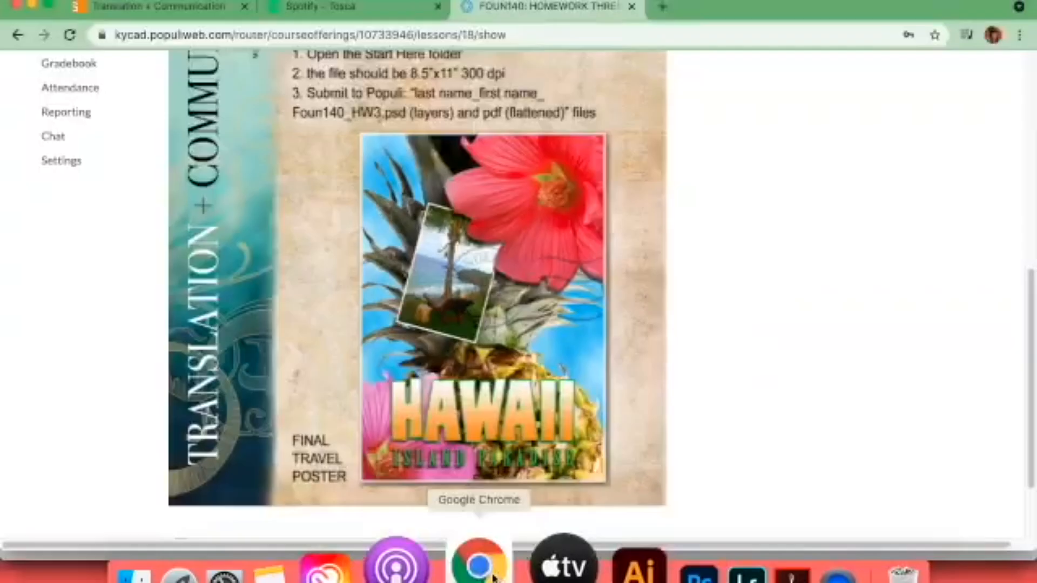
click(621, 577)
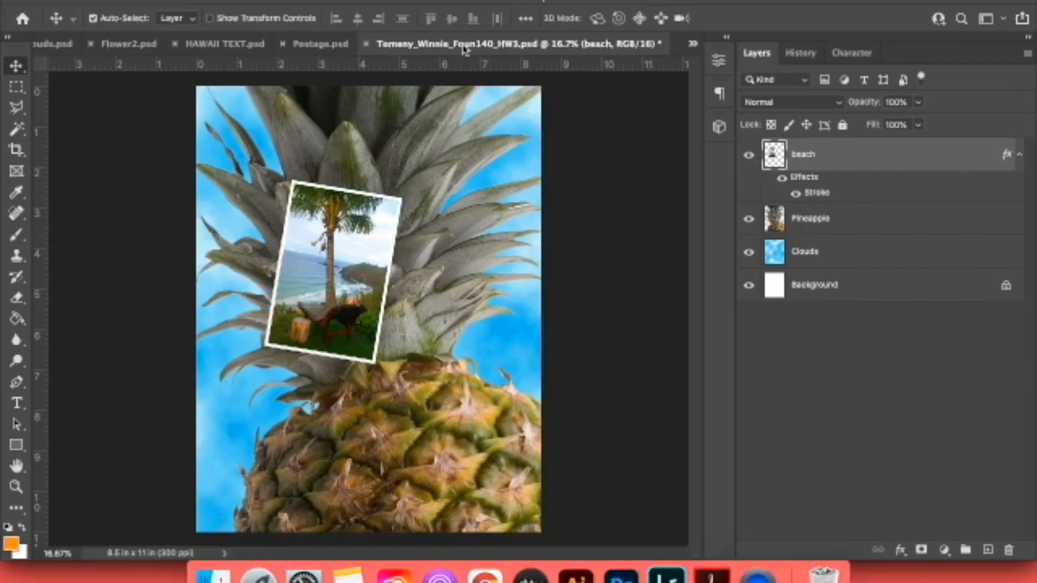
key(super+s)
click(720, 247)
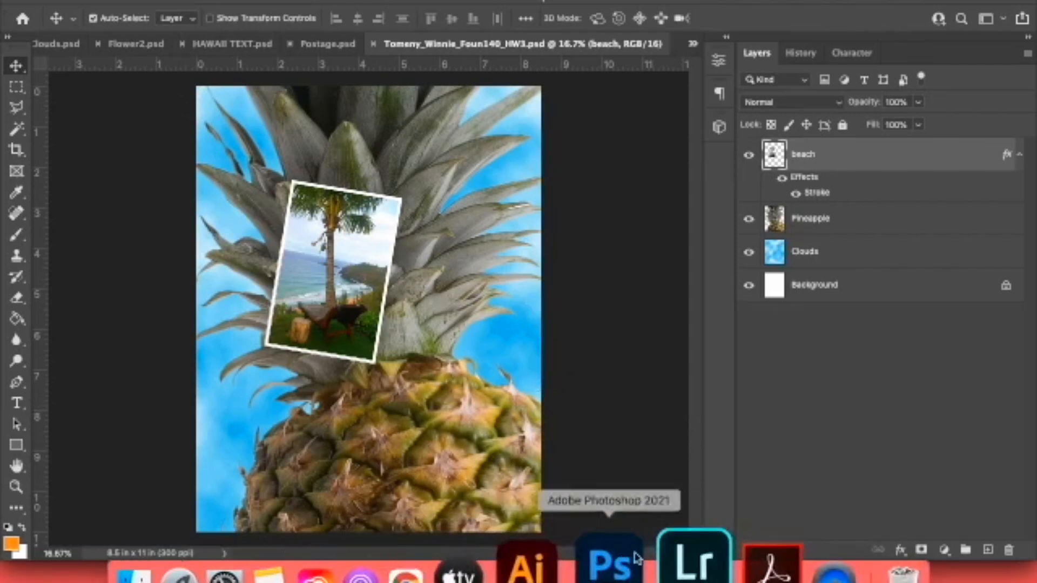
Consult the reference poster in Chrome, then copy the purple flowers from Flower2.psd into the lower-left corner of the poster.
click(475, 564)
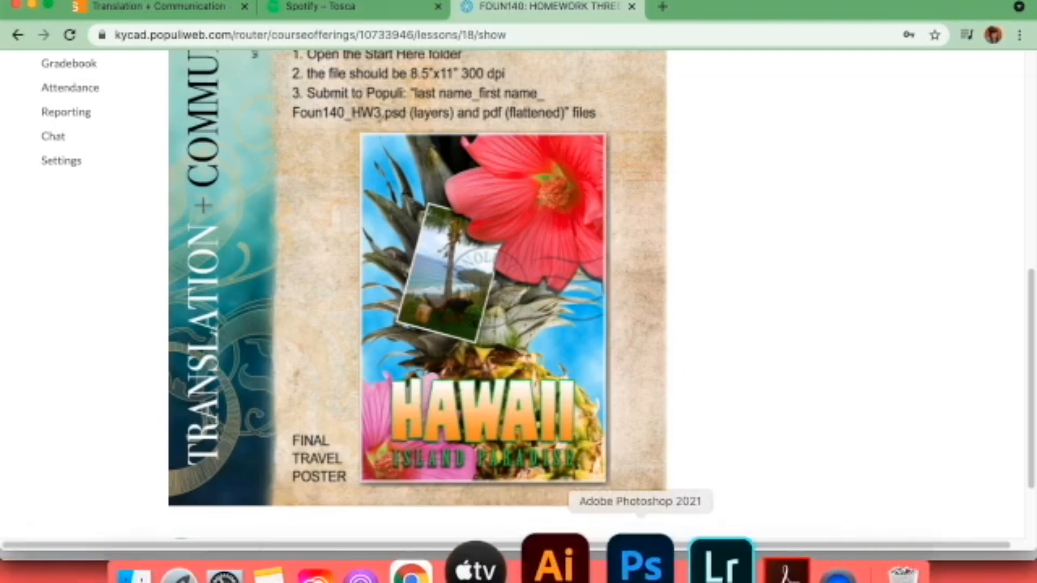
click(620, 564)
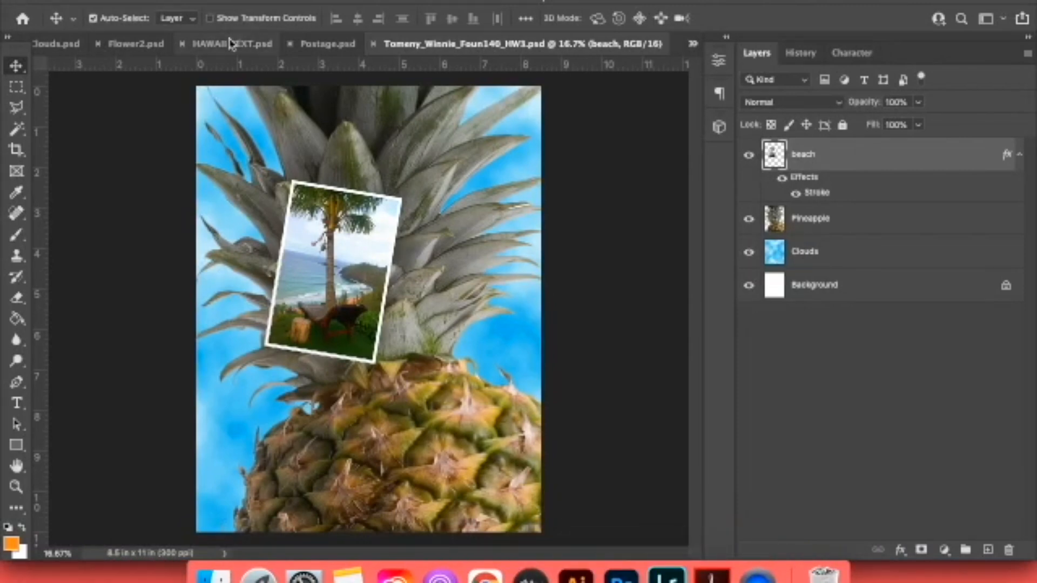
click(131, 45)
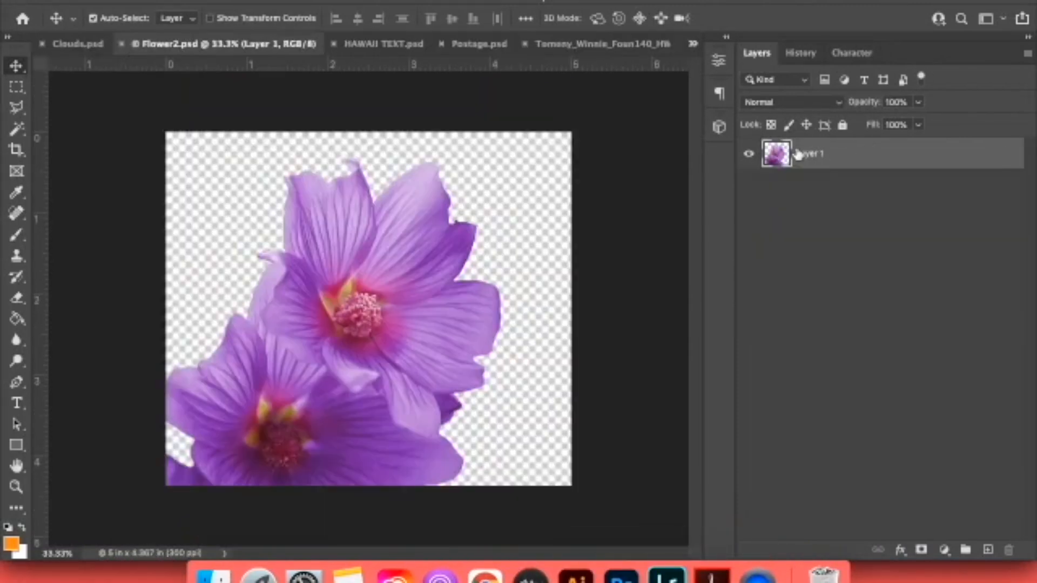
drag(798, 155, 343, 468)
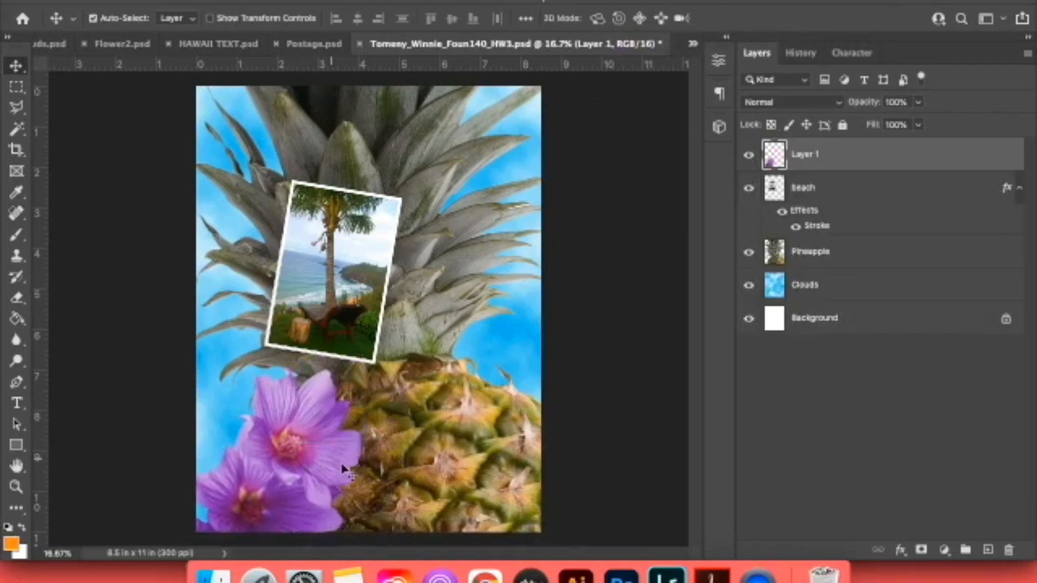
Following the reference poster in Chrome, scale the purple flowers to about 145.8% and shift them partly off the poster's lower-left corner.
click(486, 571)
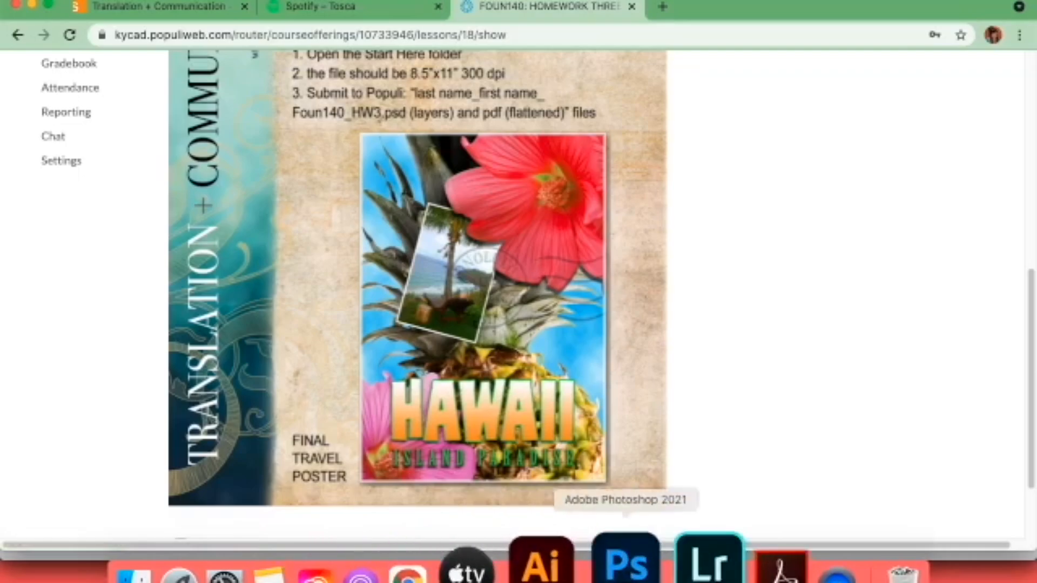
click(621, 573)
key(super+t)
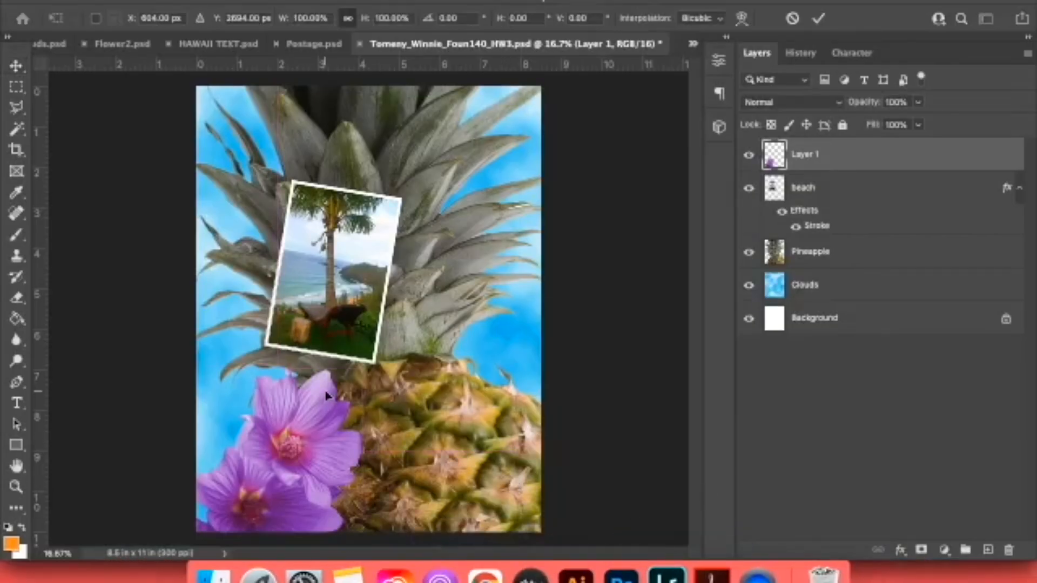
key(Escape)
key(super+t)
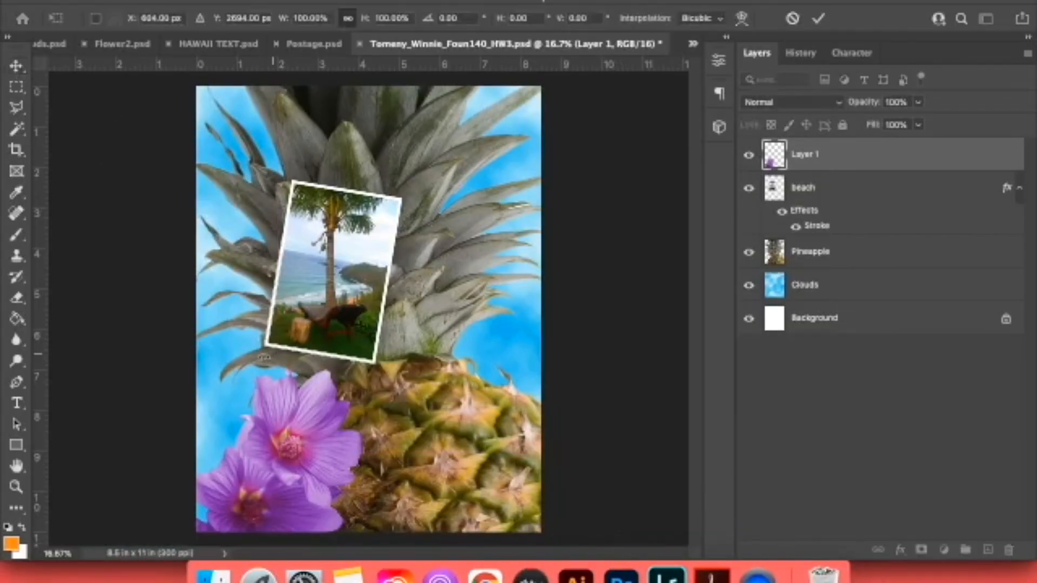
drag(363, 369, 438, 294)
drag(359, 403, 280, 501)
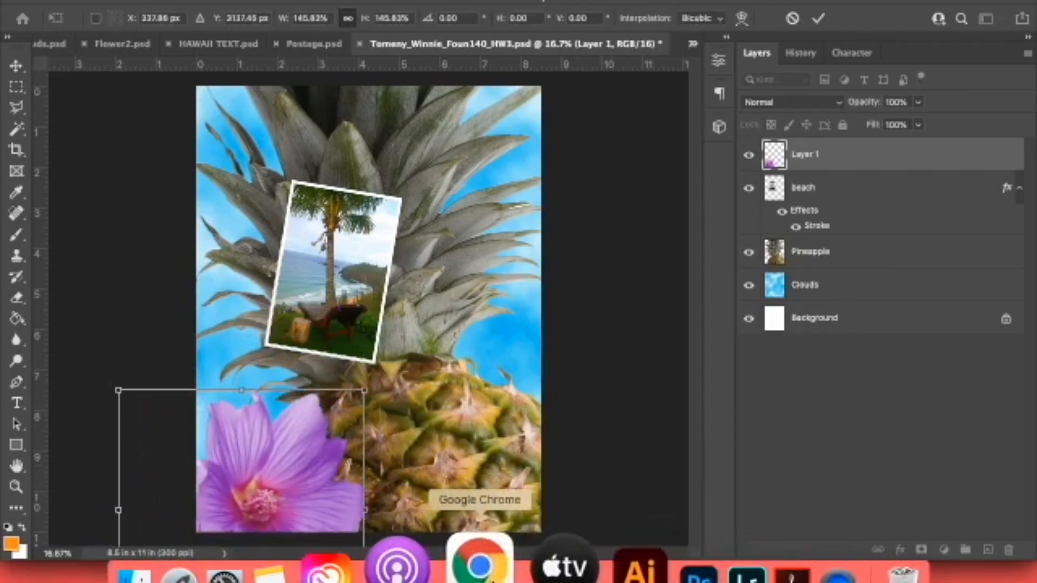
Compare with the reference poster in Chrome, then enlarge the purple flowers to about 161.7% and refine their position in the lower-left corner.
click(479, 567)
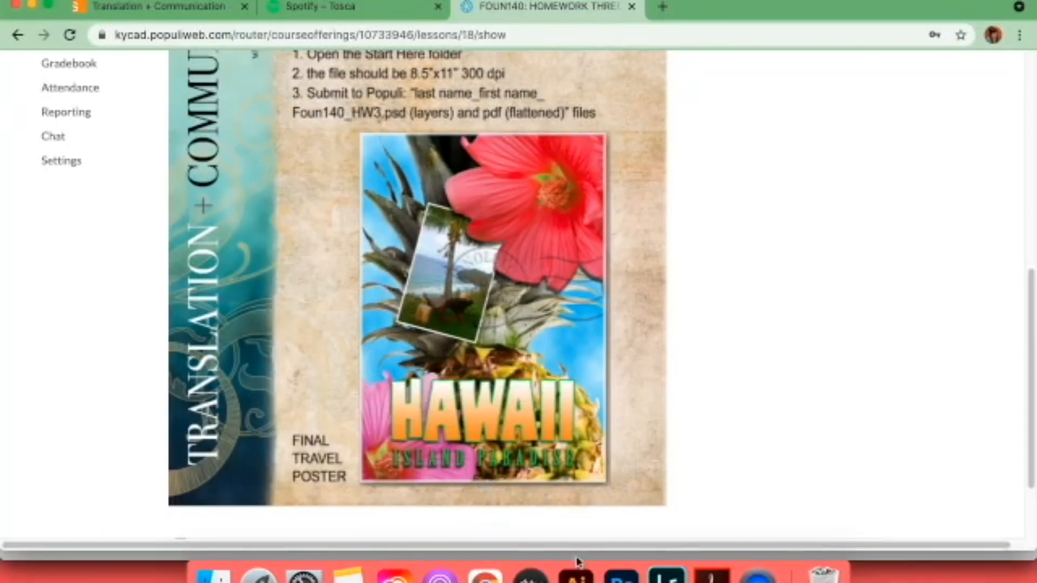
click(625, 565)
drag(133, 388, 107, 361)
drag(266, 430, 272, 462)
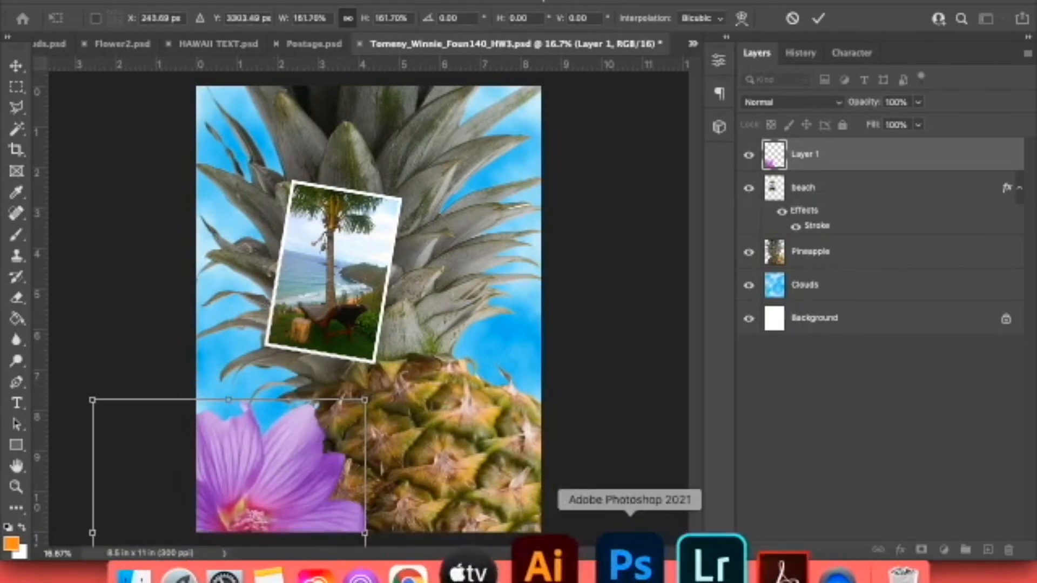
click(496, 566)
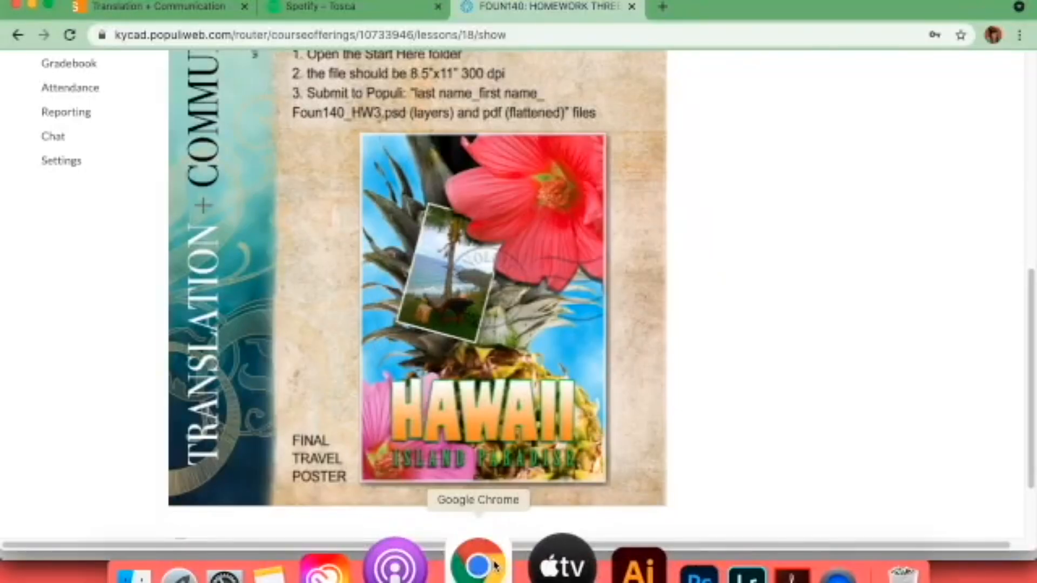
click(671, 567)
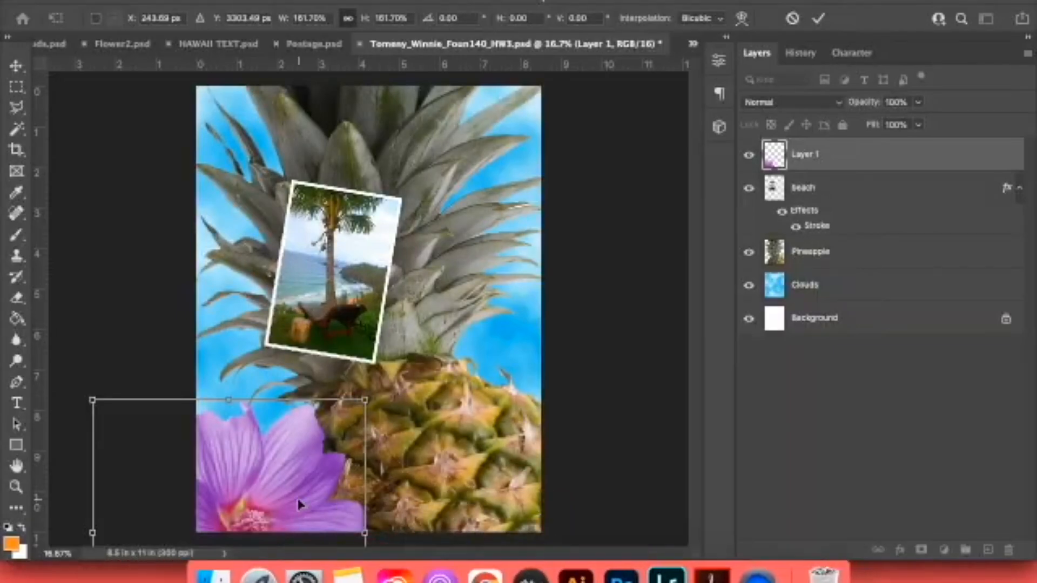
drag(300, 505, 286, 482)
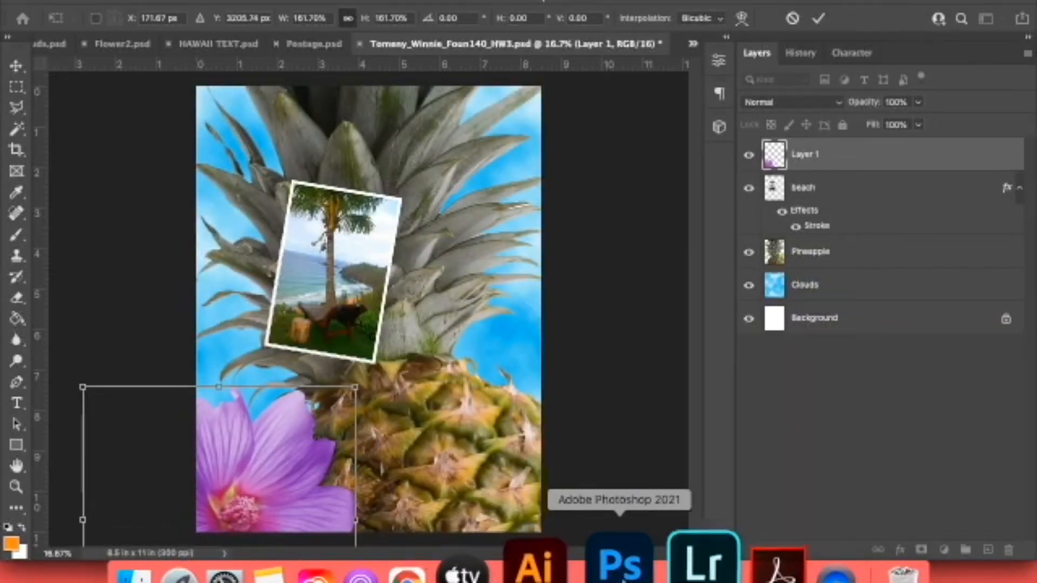
Scale the purple flowers down to about 159%, checking the reference poster in Chrome before and after.
click(496, 565)
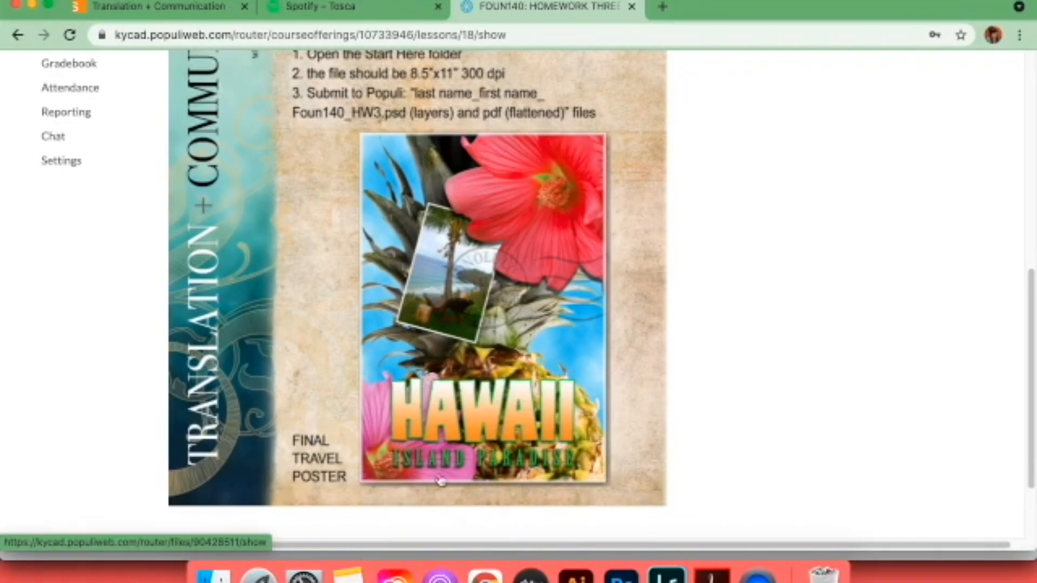
click(620, 569)
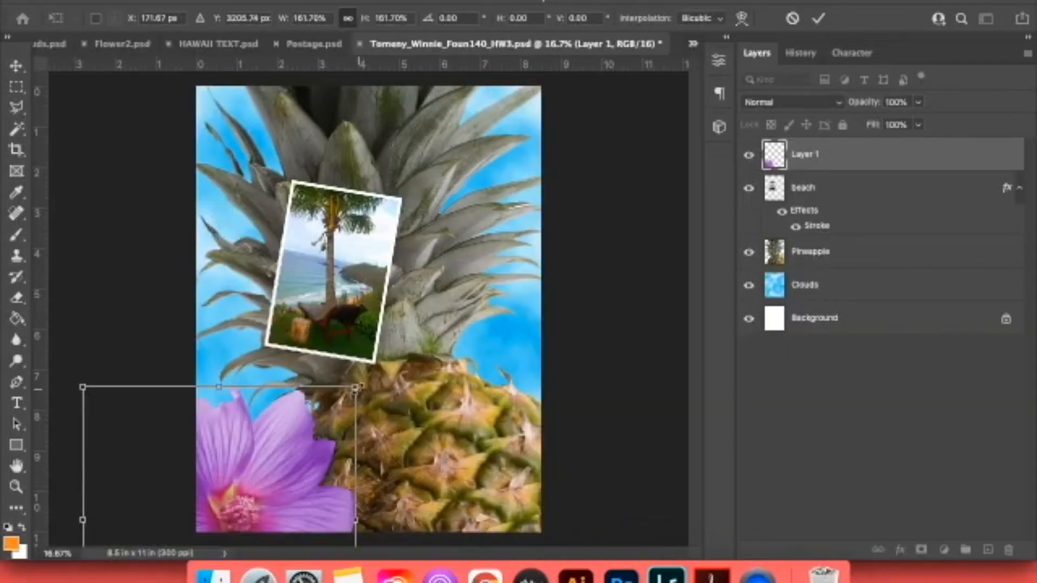
drag(355, 387, 352, 390)
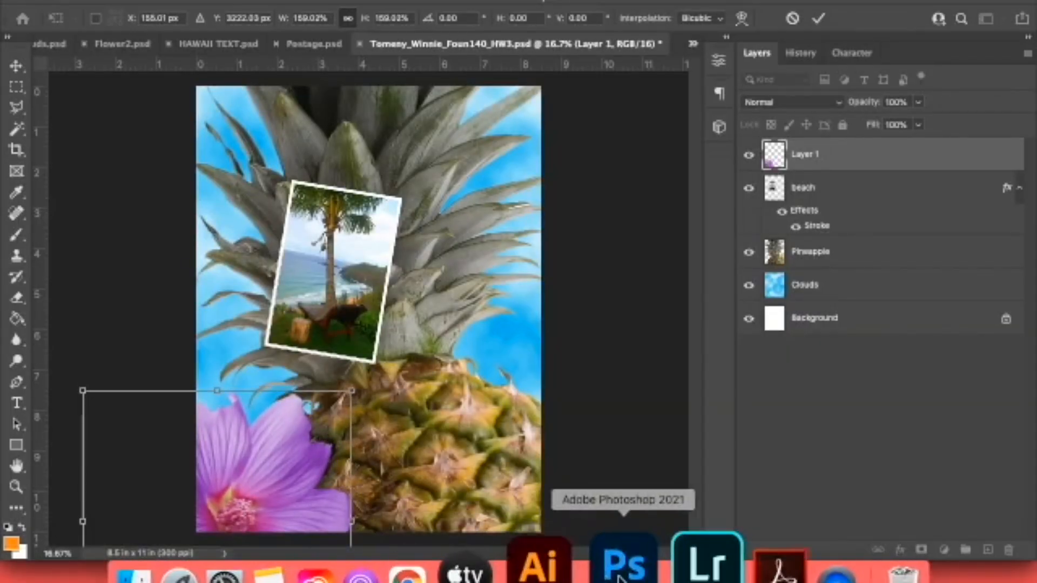
click(486, 572)
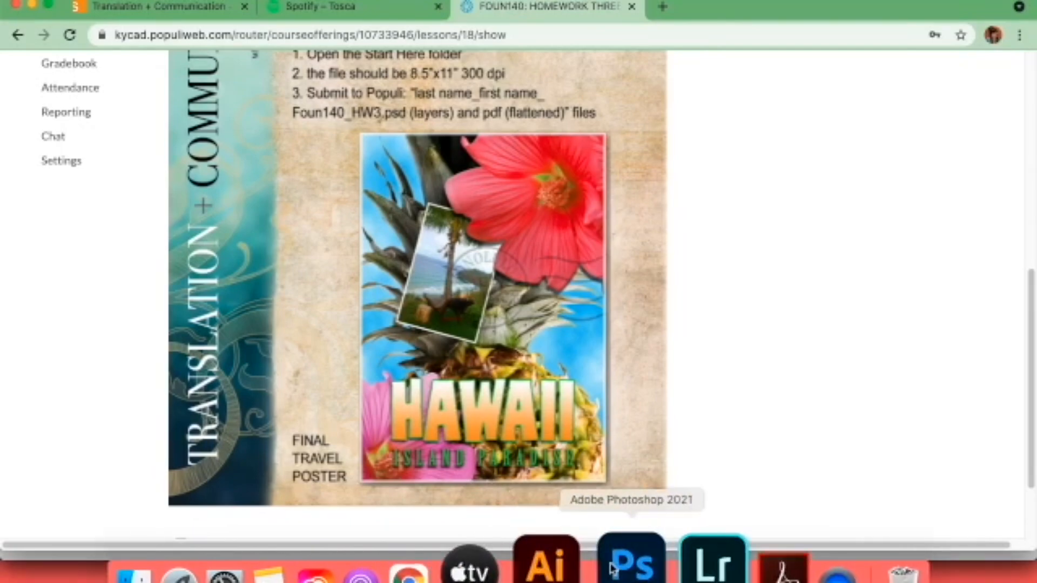
click(630, 564)
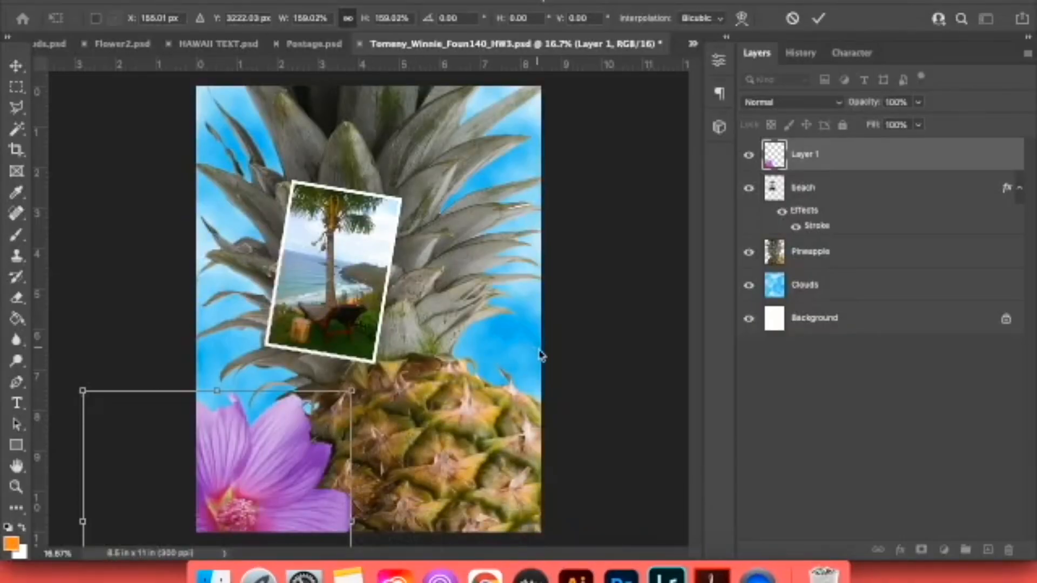
Accept the purple flowers' transformation and rename their layer to flower 2.
click(799, 156)
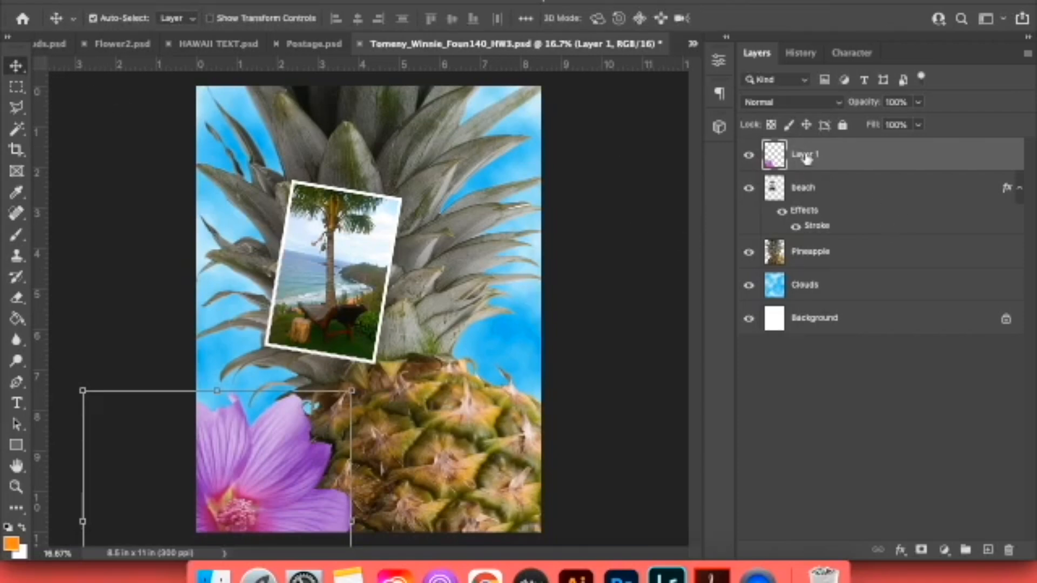
key(BackSpace)
text(flower 2)
key(Return)
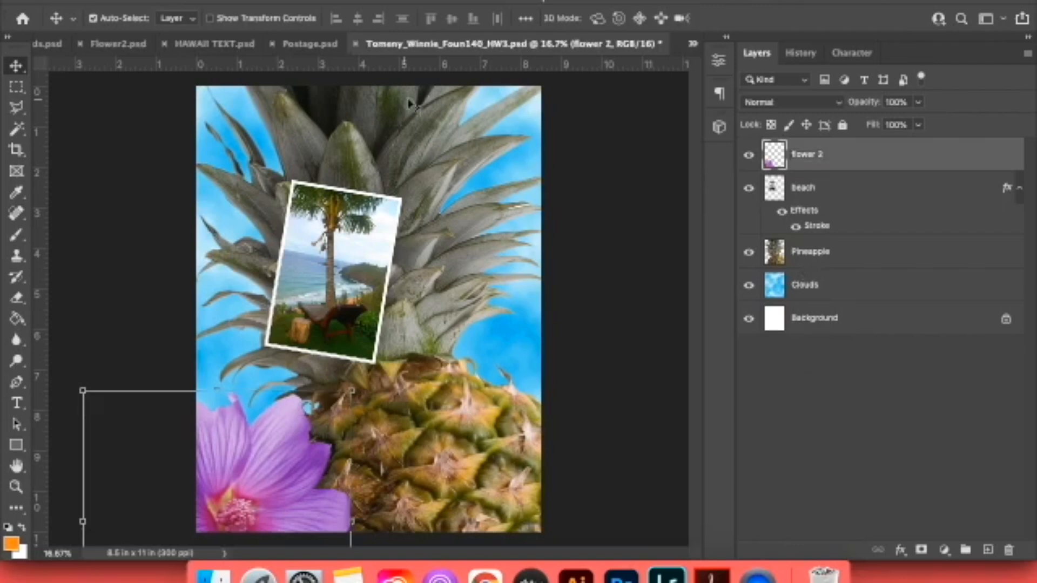
Copy the red Flower 1 layer from Pineapple.psd into the upper-right corner of the poster.
click(696, 46)
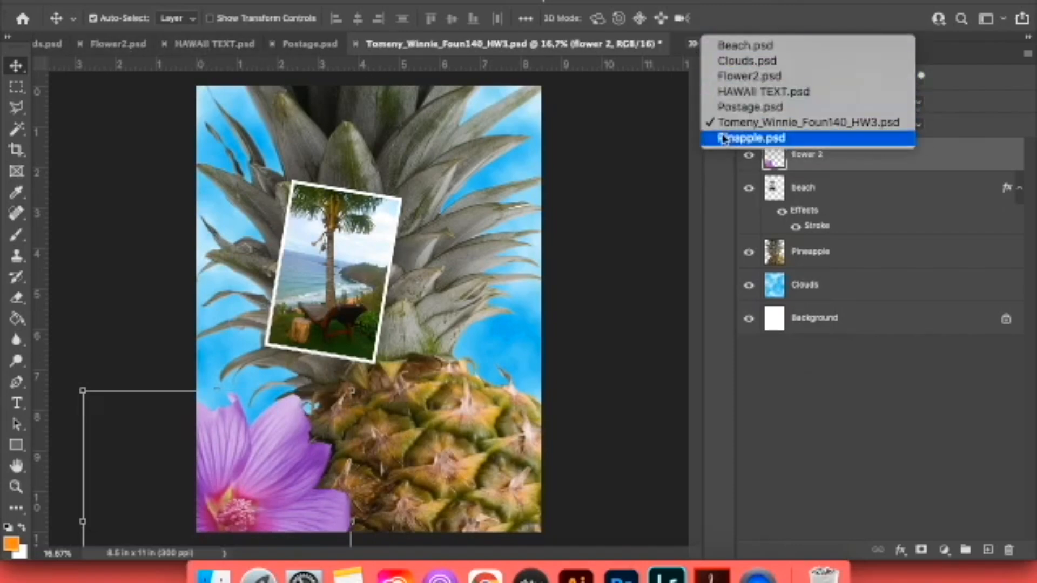
click(750, 138)
drag(774, 227, 518, 167)
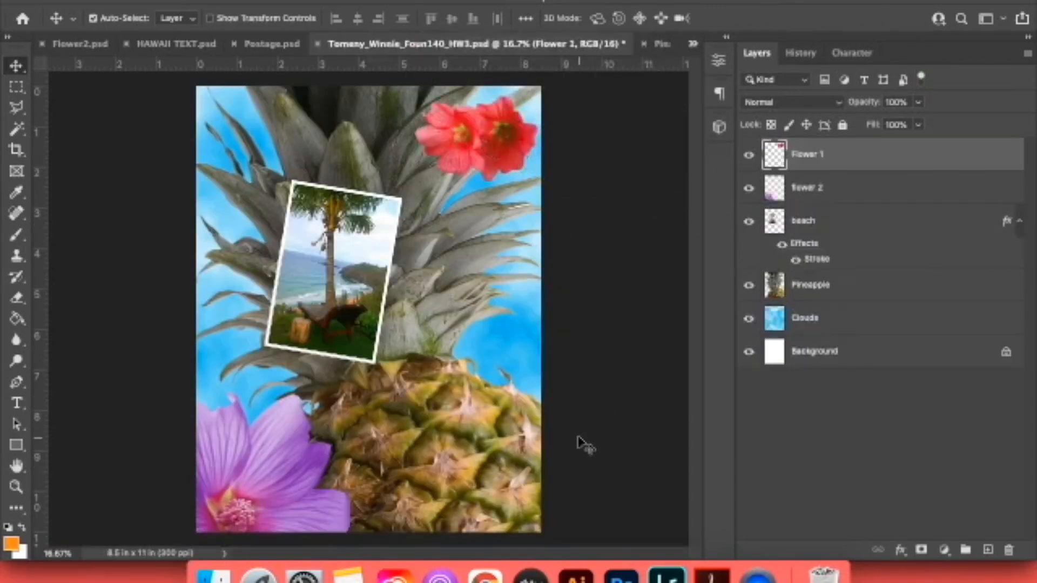
Following the reference poster in Chrome, scale the red flowers to about 234.9% and extend them past the poster's upper-right corner.
click(476, 563)
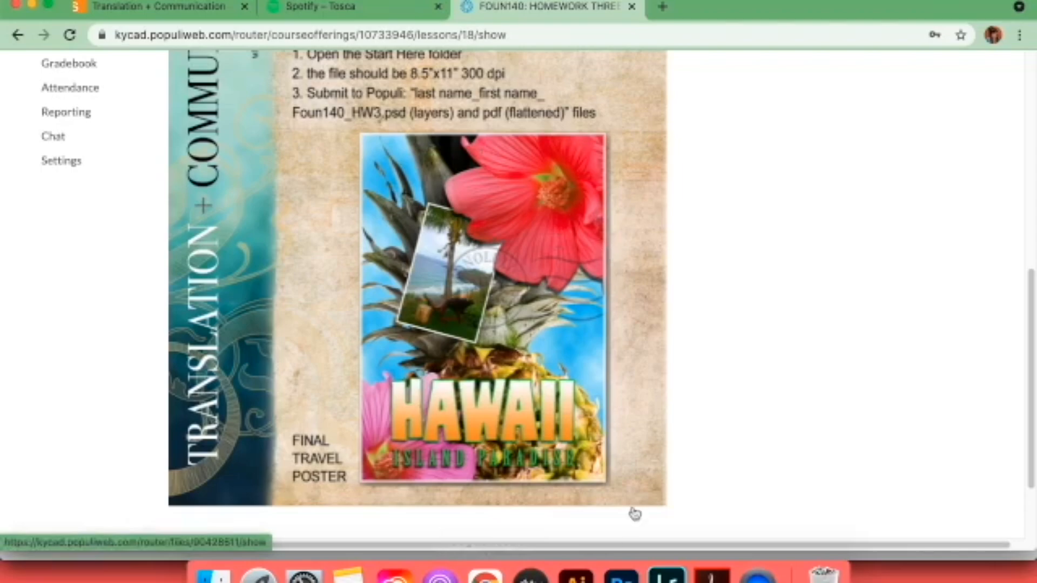
click(619, 561)
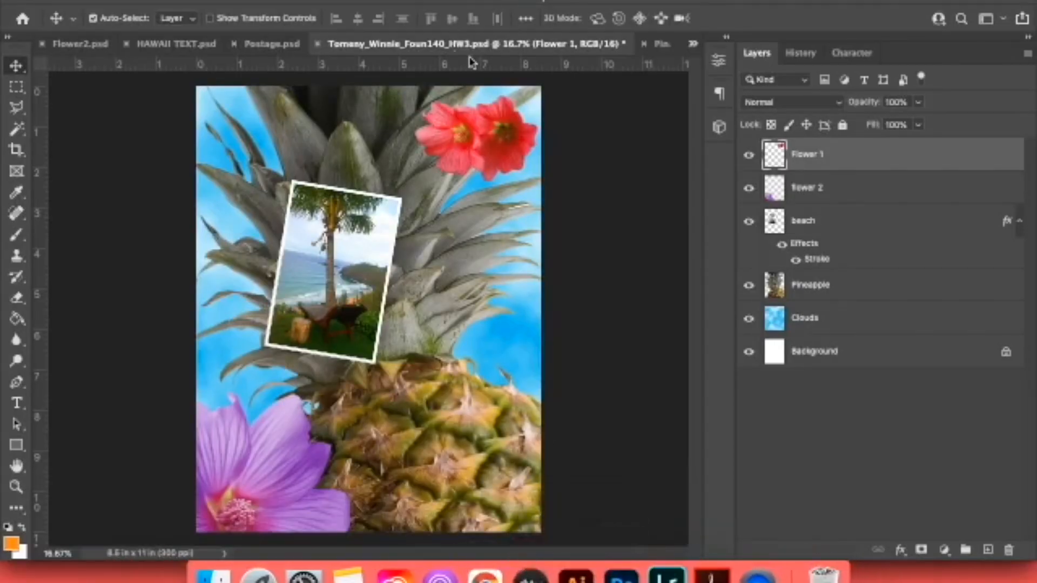
key(super+t)
key(super+t)
drag(419, 177, 605, 184)
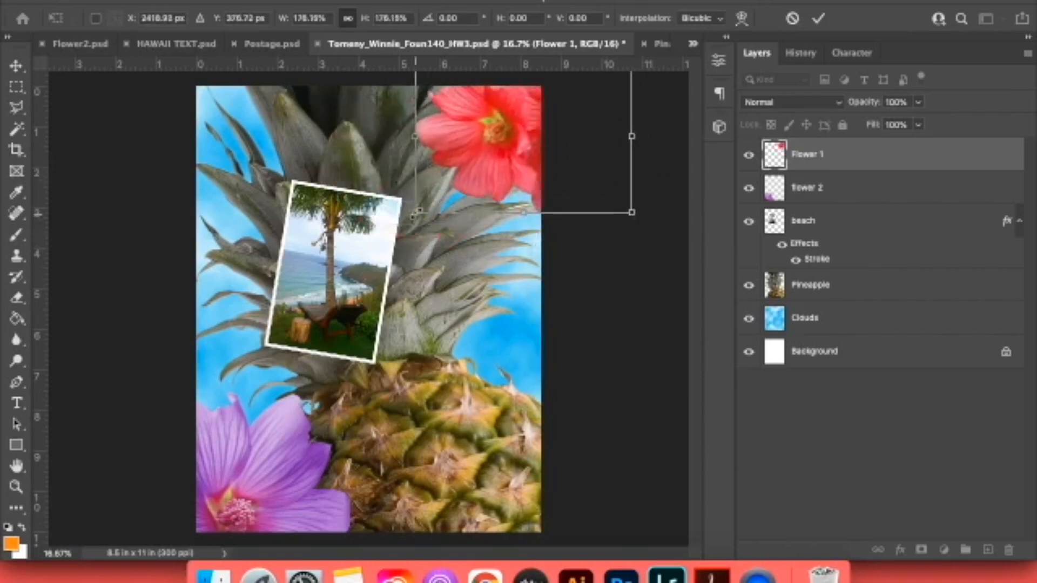
drag(416, 213, 344, 245)
drag(537, 221, 590, 202)
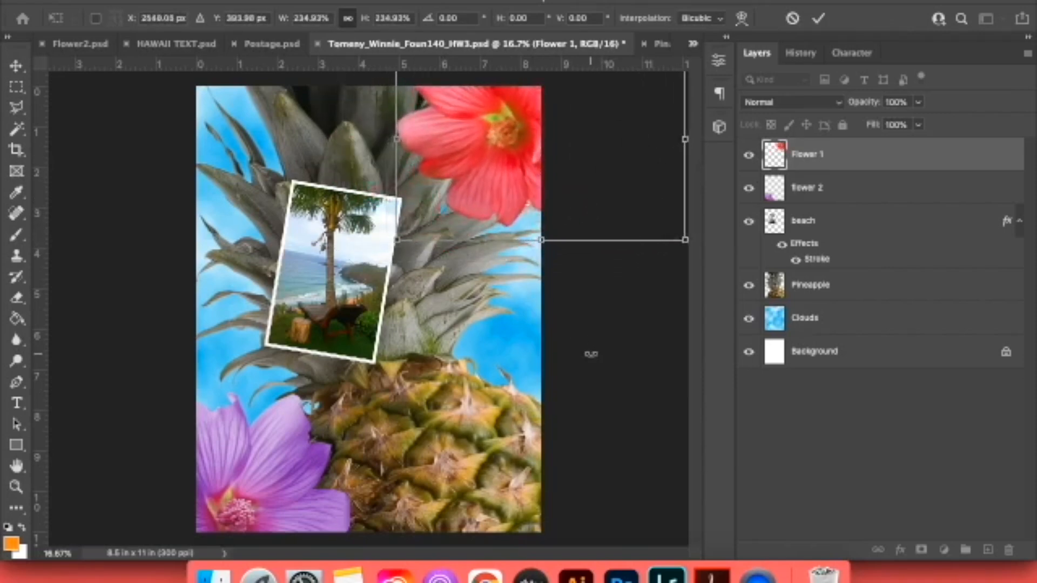
Compare with the reference poster in Chrome, and enlarge the red flowers to about 298% in the poster's upper-right corner.
click(486, 567)
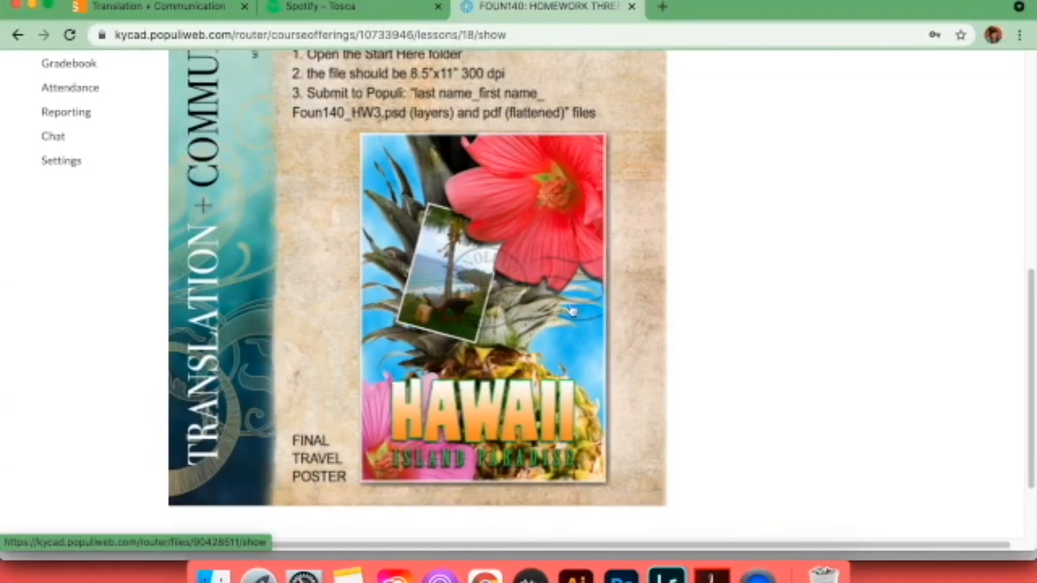
click(624, 568)
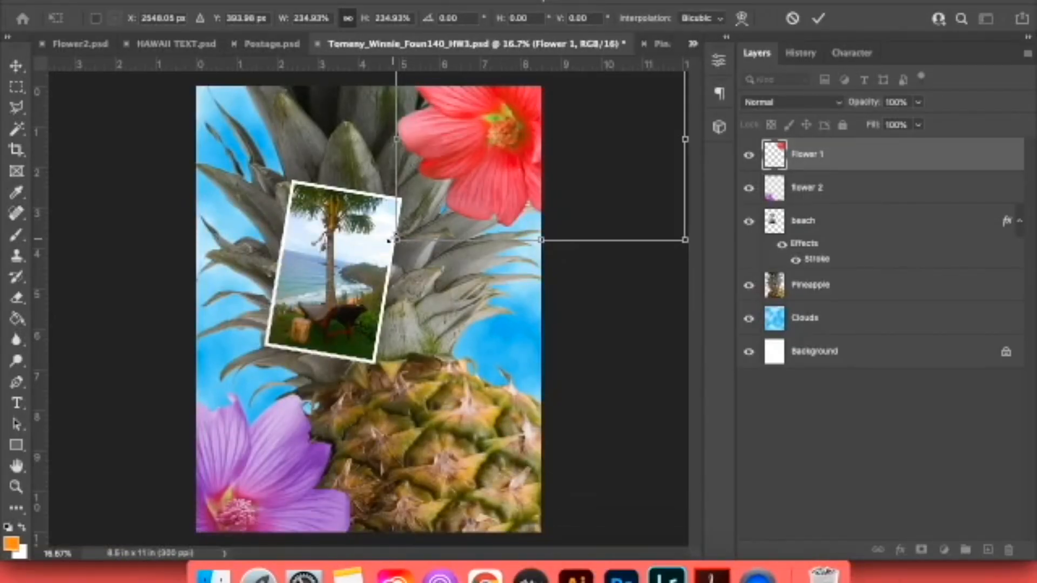
drag(388, 241, 319, 283)
drag(561, 224, 591, 223)
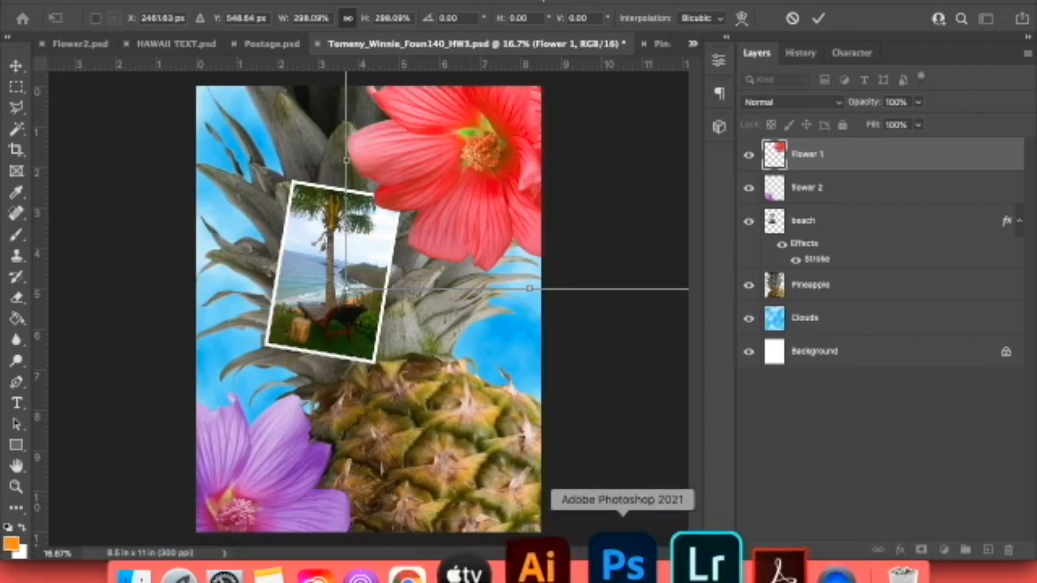
Following the reference poster in Chrome, scale the red flowers to about 321.5%, shift them over the beach photo's corner and accept the transformation.
click(478, 573)
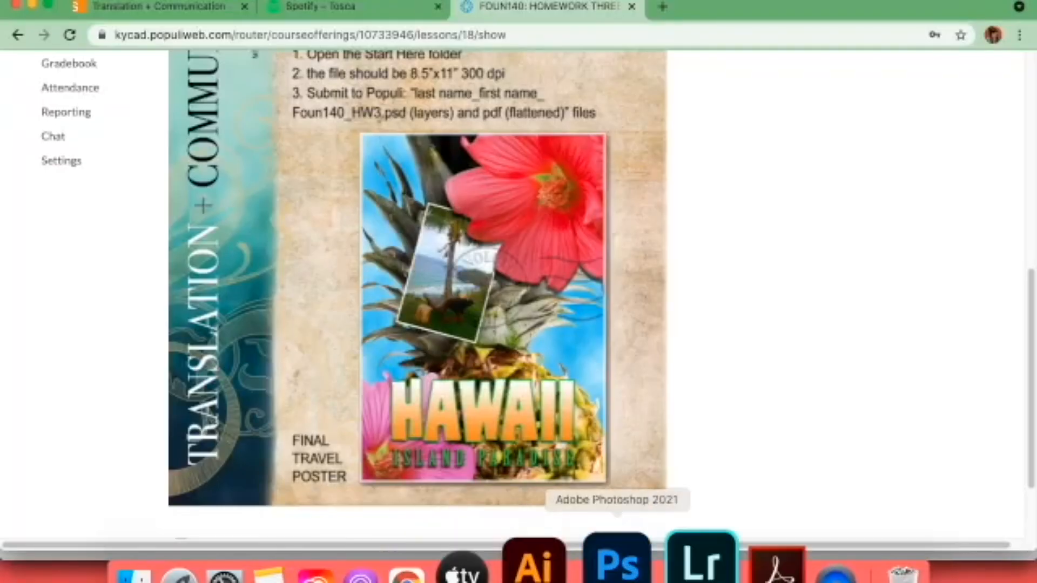
click(621, 567)
drag(344, 288, 317, 311)
drag(418, 217, 445, 229)
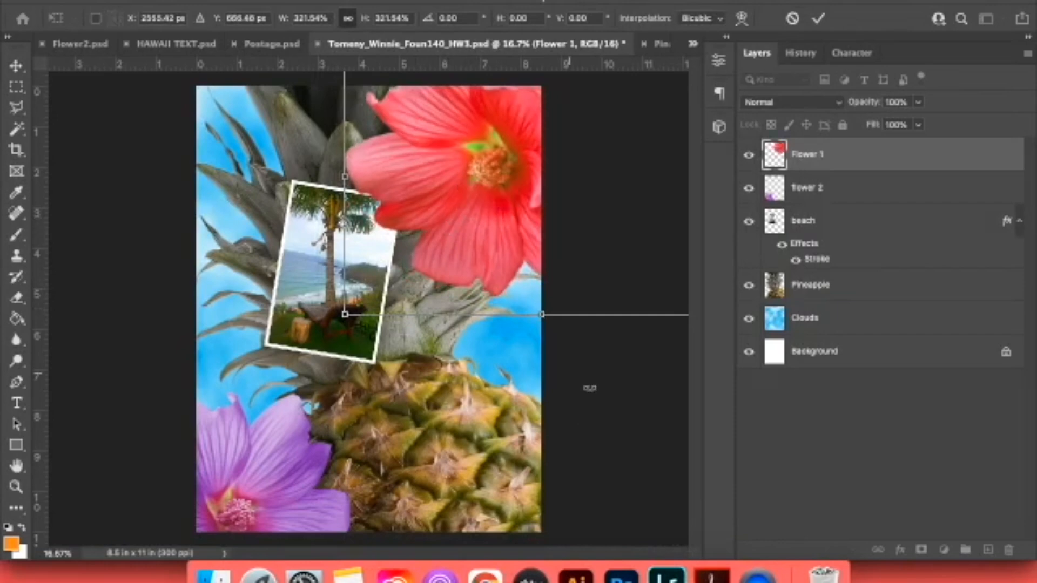
drag(513, 263, 500, 264)
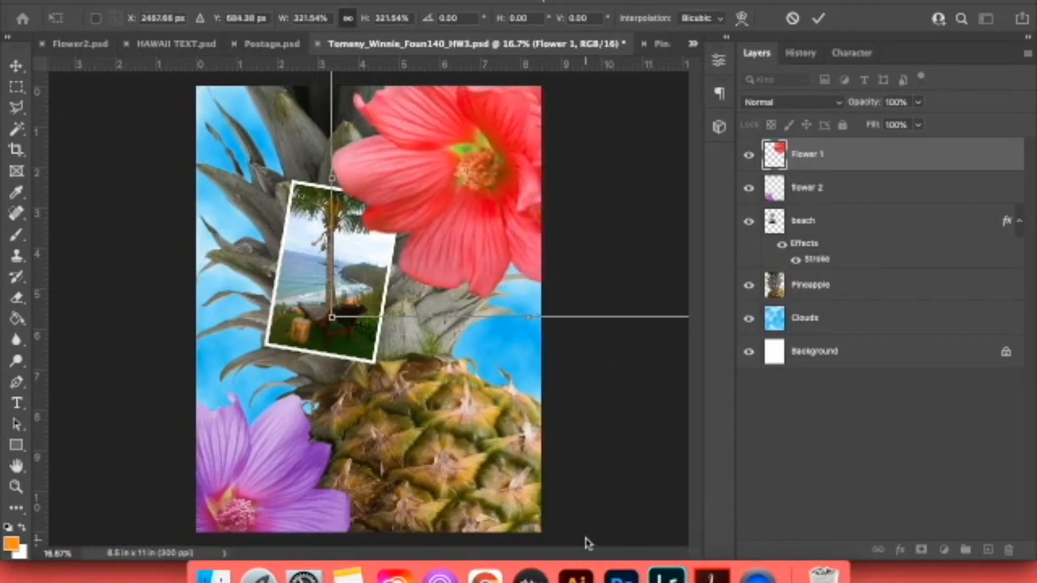
click(478, 564)
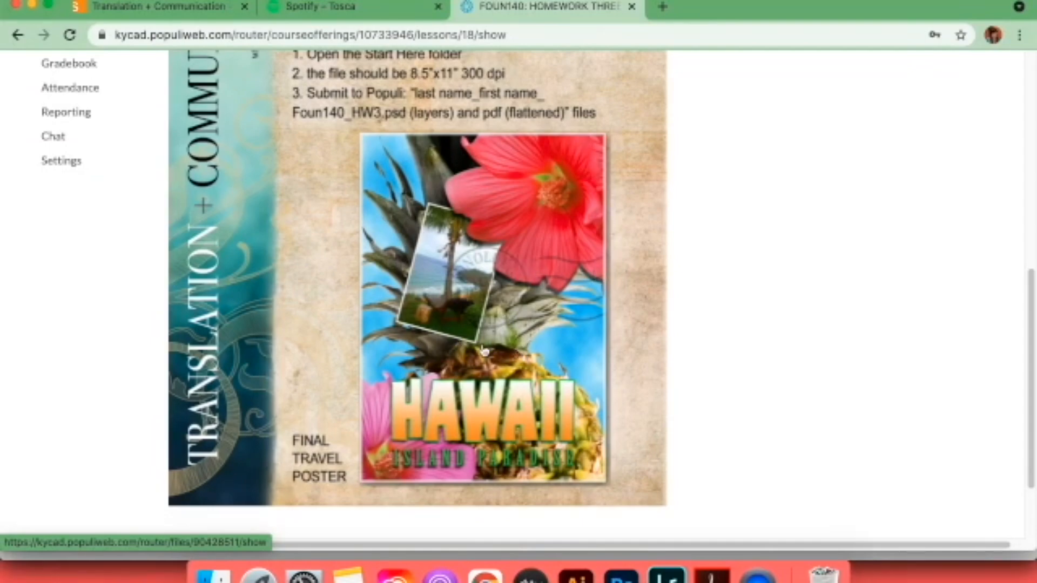
key(super+Tab)
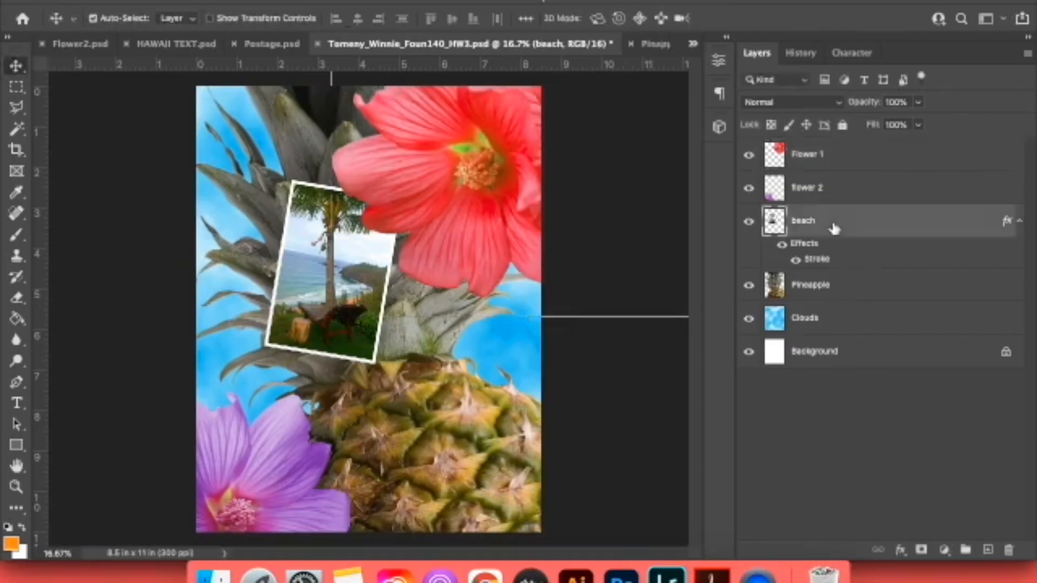
Add a drop shadow to the beach layer with 88% opacity and a 51° angle, checking the reference poster in Chrome.
click(834, 232)
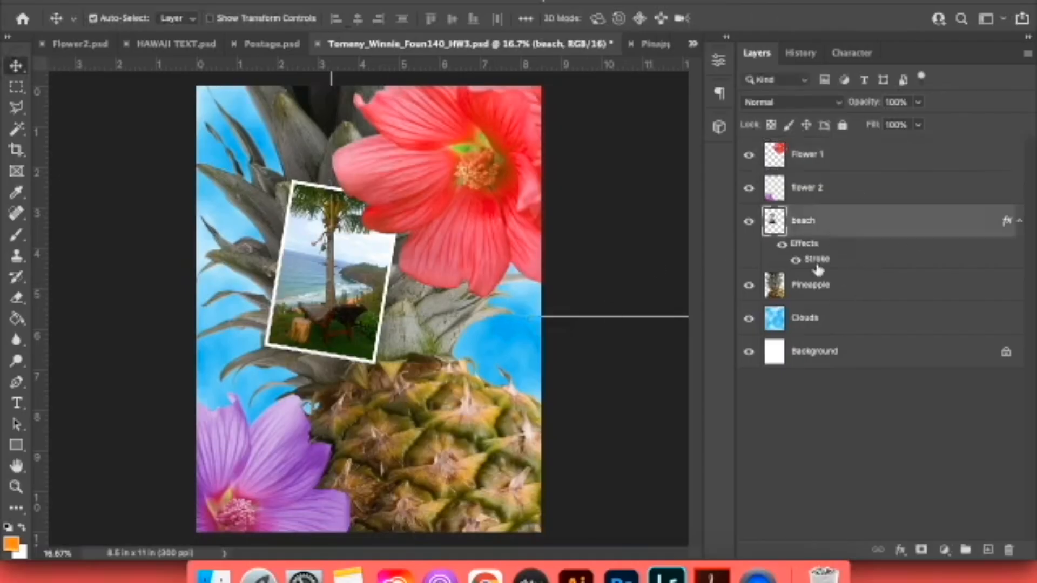
click(900, 551)
click(912, 514)
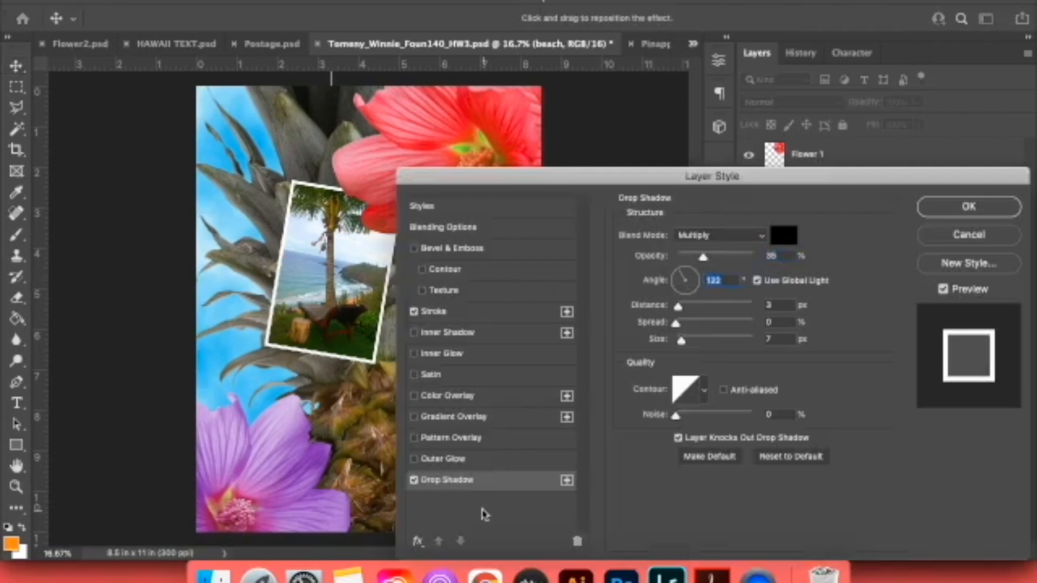
click(485, 571)
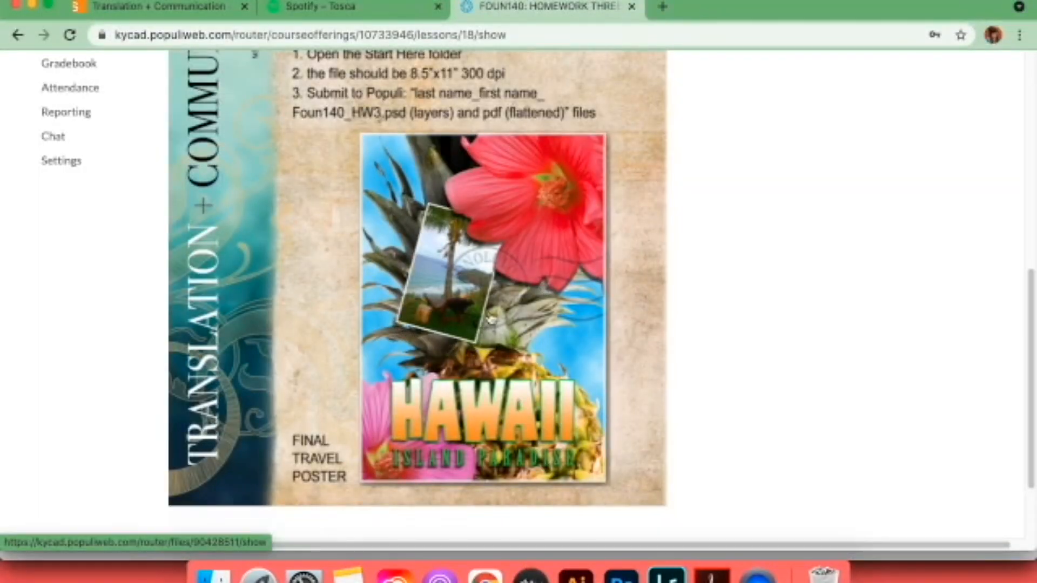
click(622, 573)
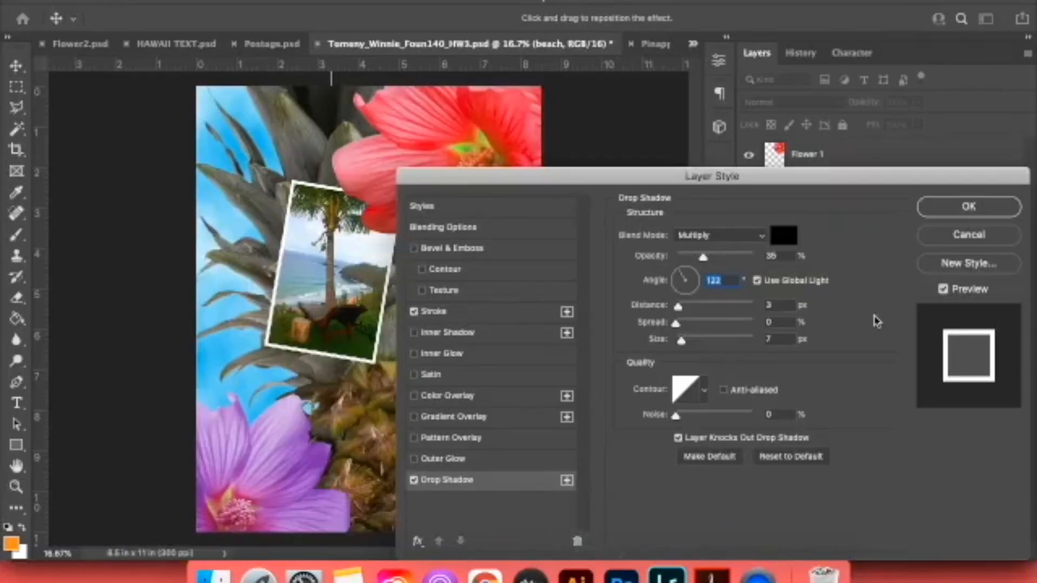
mouse_move(680, 276)
mouse_down()
mouse_move(656, 282)
mouse_move(671, 274)
mouse_up()
drag(730, 261, 744, 257)
mouse_move(687, 276)
mouse_down()
mouse_move(671, 271)
mouse_move(696, 272)
mouse_up()
click(1007, 207)
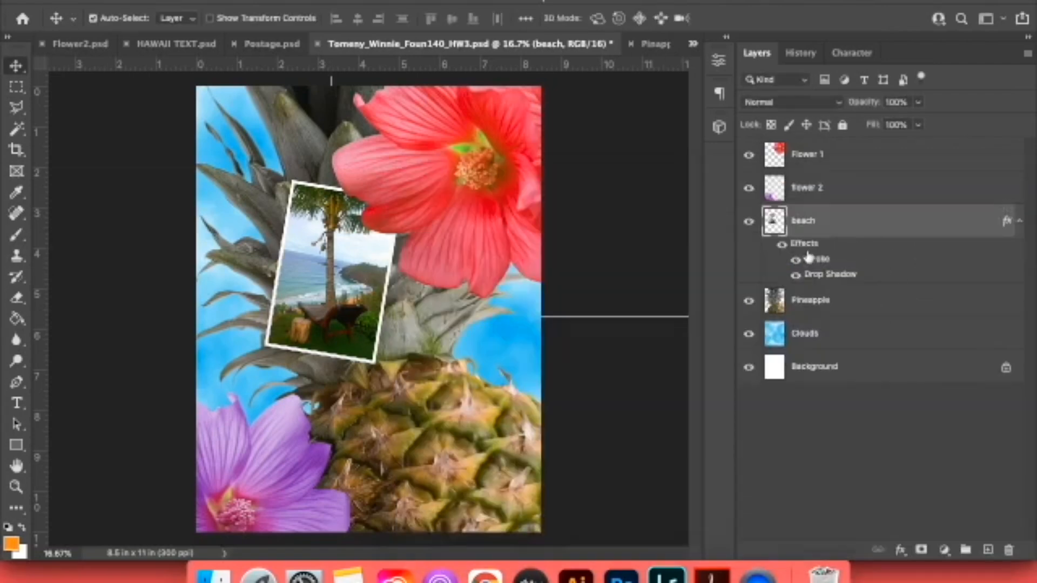
Examine the beach photo's edges up close with its drop shadow switched off and on.
click(795, 275)
key(super+plus)
key(super+plus)
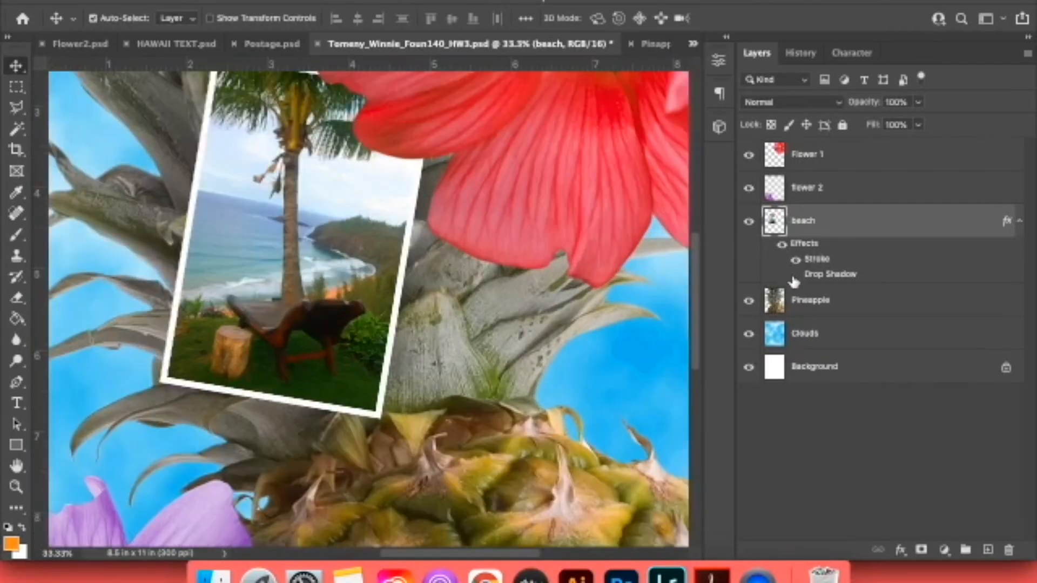
click(793, 277)
click(794, 277)
click(794, 276)
click(794, 276)
click(795, 277)
Change the beach layer's drop shadow to the Normal blend mode and make the shadow stronger and wider.
double_click(828, 285)
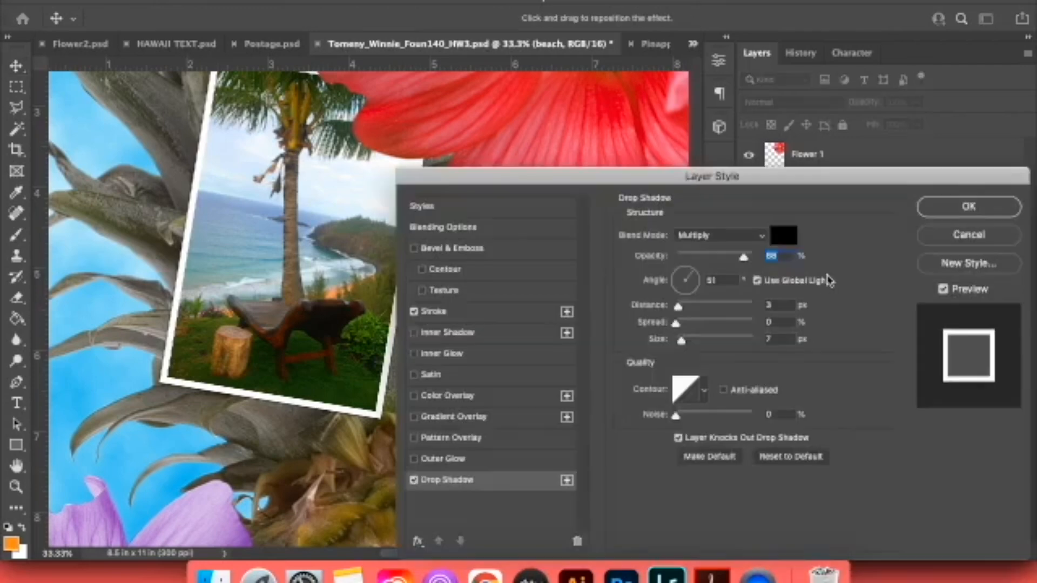
click(938, 231)
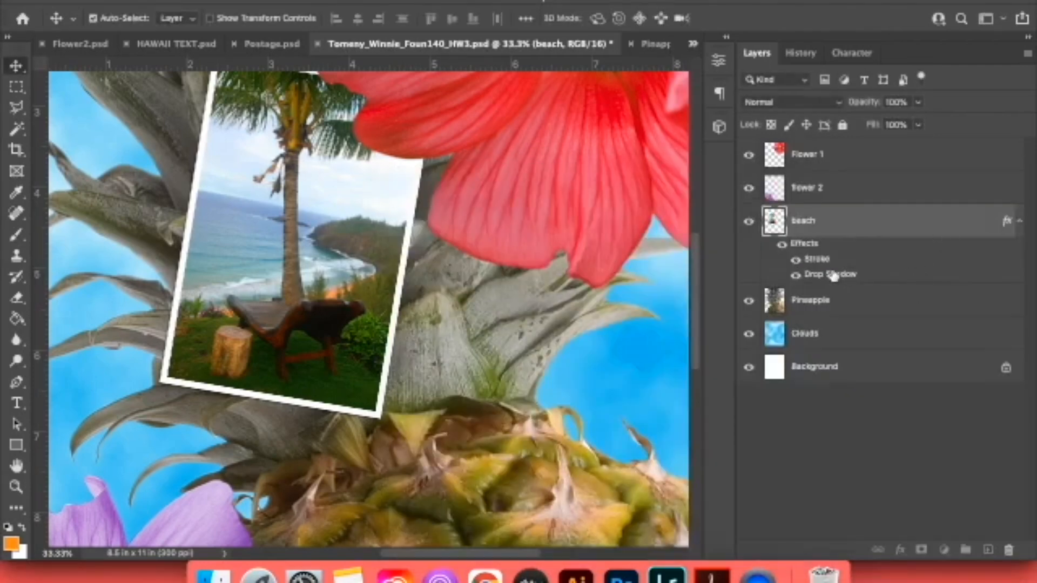
double_click(835, 275)
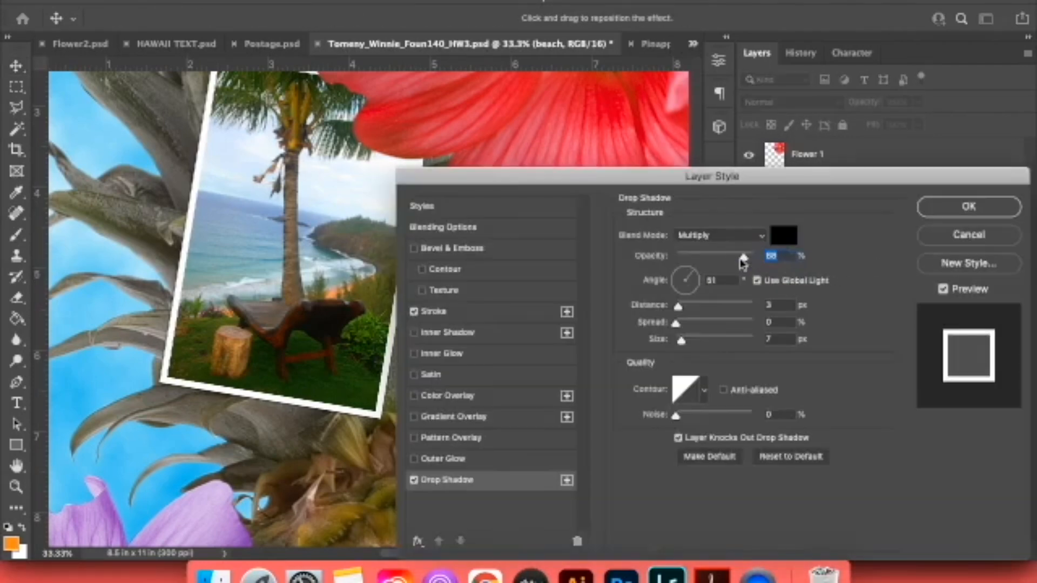
click(763, 240)
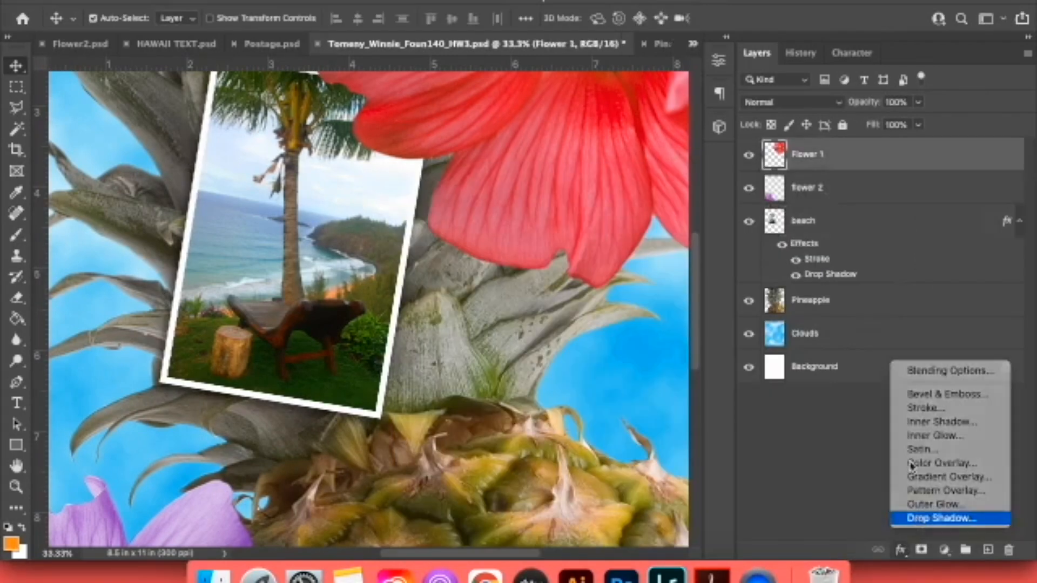
Add a drop shadow to the Flower 1 layer with Normal blending, 47% opacity, 51° angle, 20 px distance and 11% spread.
click(939, 522)
drag(872, 177, 788, 394)
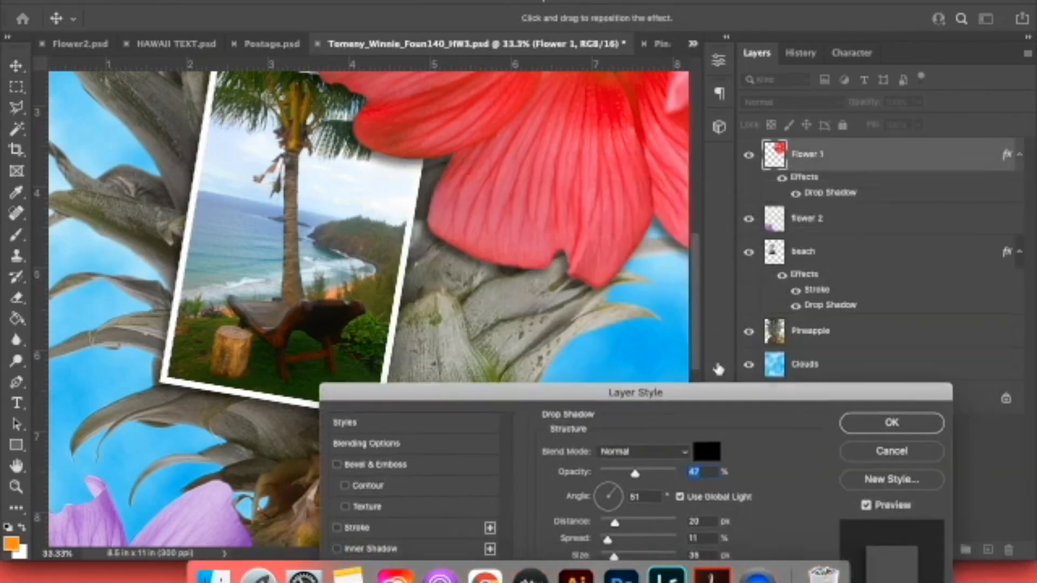
click(889, 424)
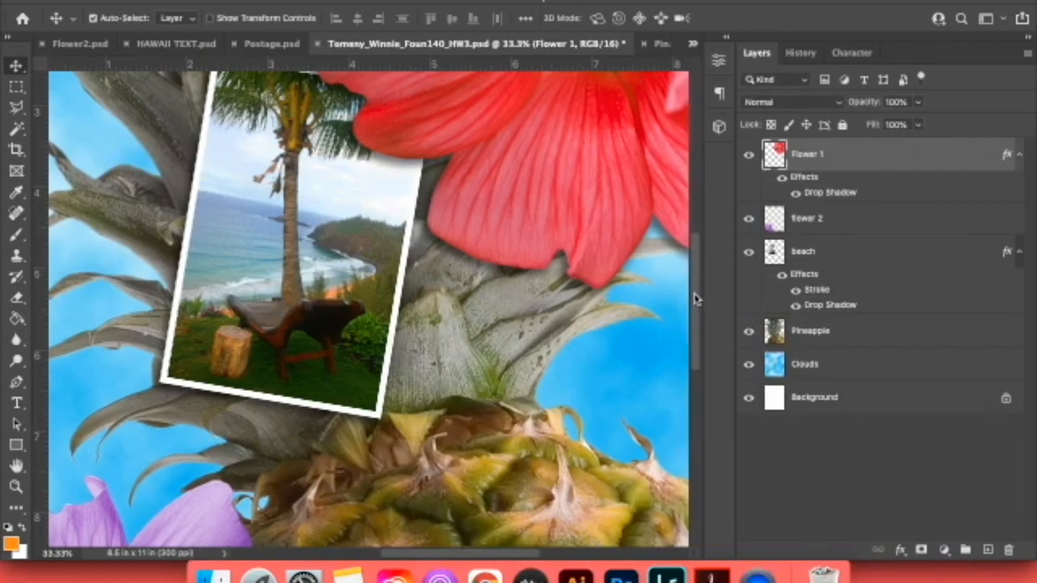
Apply a drop shadow to the purple flowers on the flower 2 layer using the current shadow settings.
drag(695, 299, 725, 351)
click(840, 223)
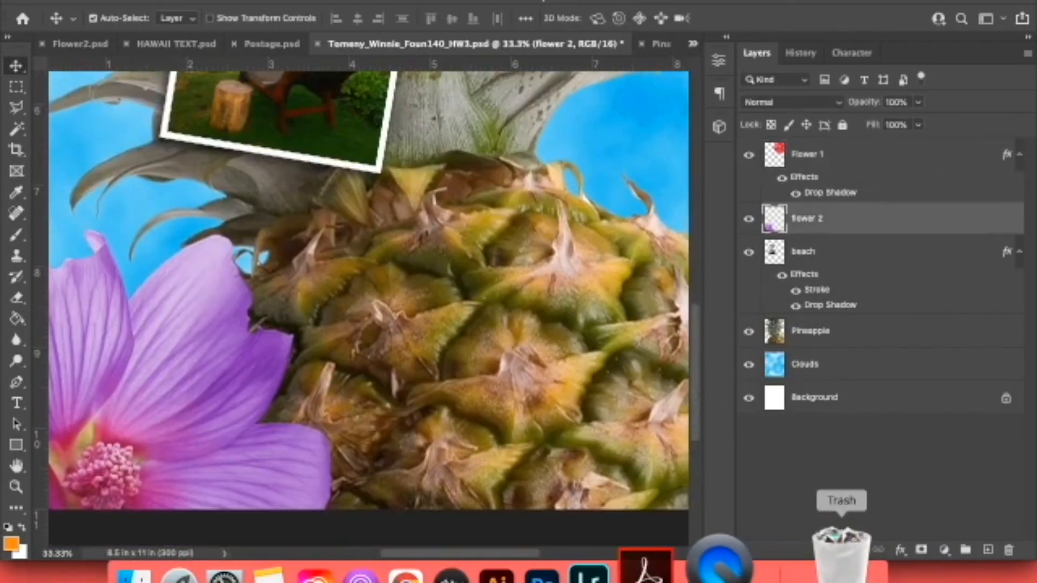
click(900, 550)
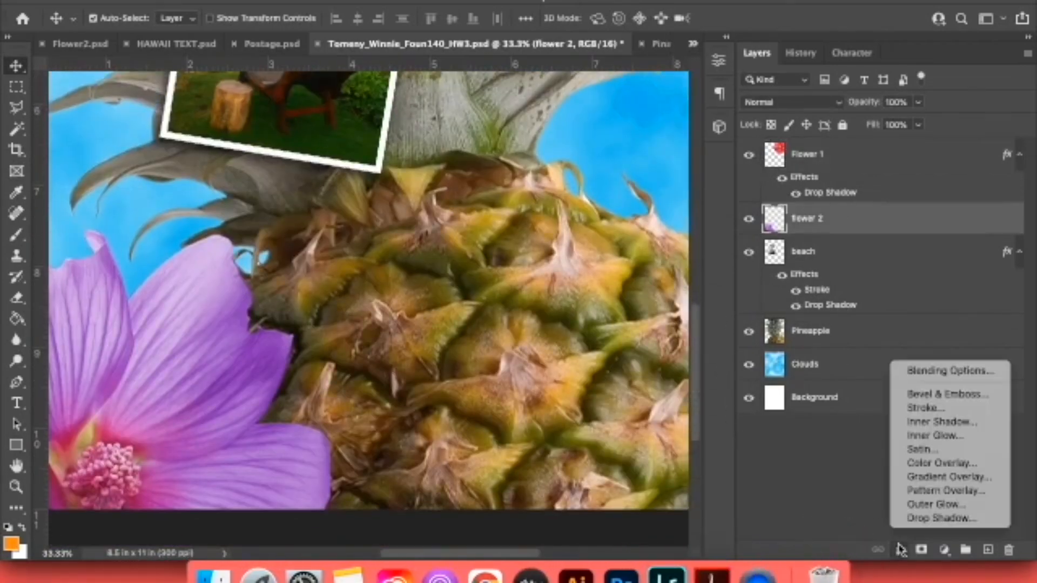
click(929, 518)
click(891, 207)
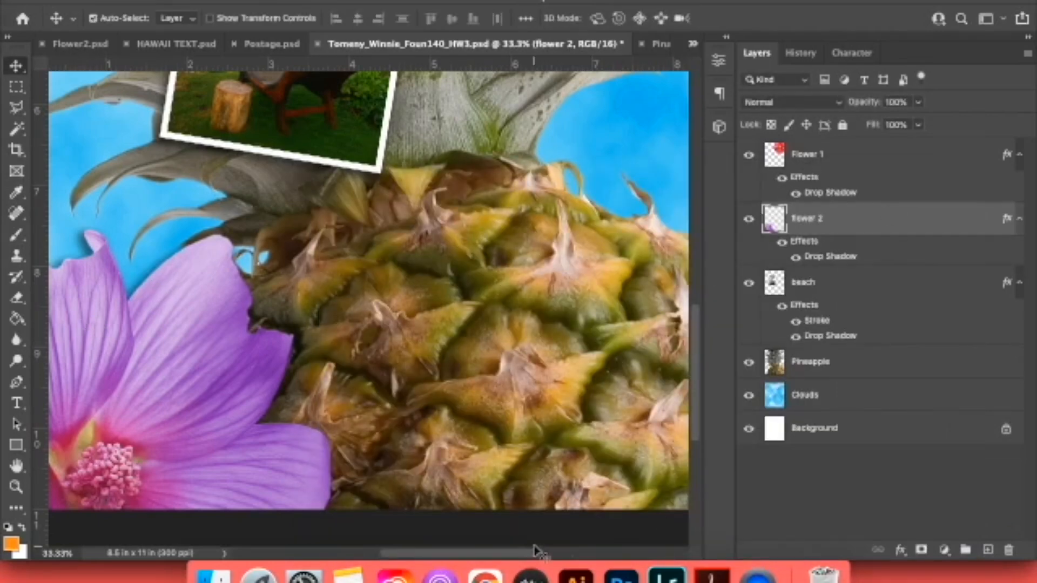
Compare the whole poster with the reference poster in Chrome and save the Photoshop document.
key(super+0)
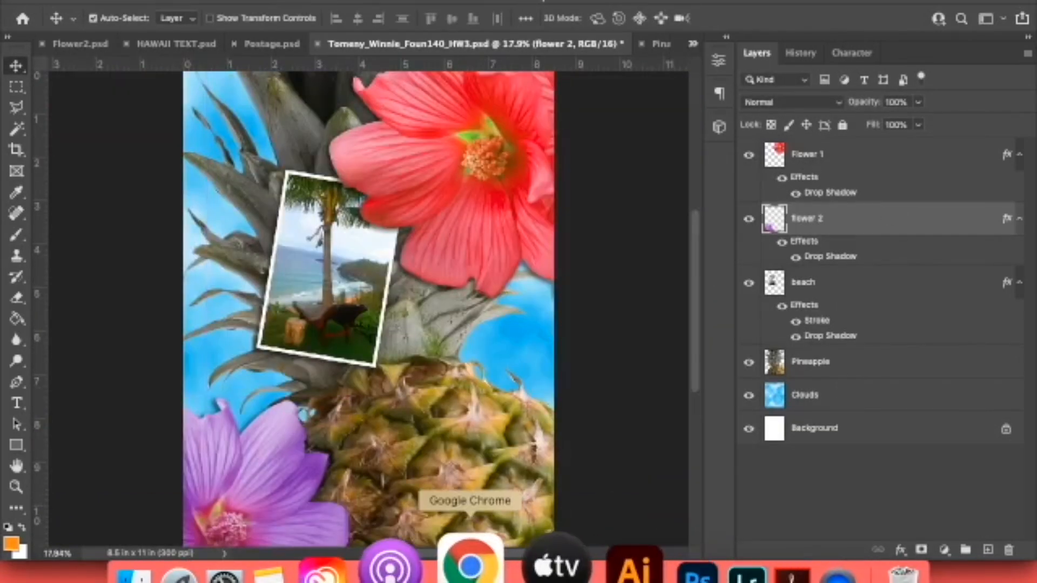
click(479, 567)
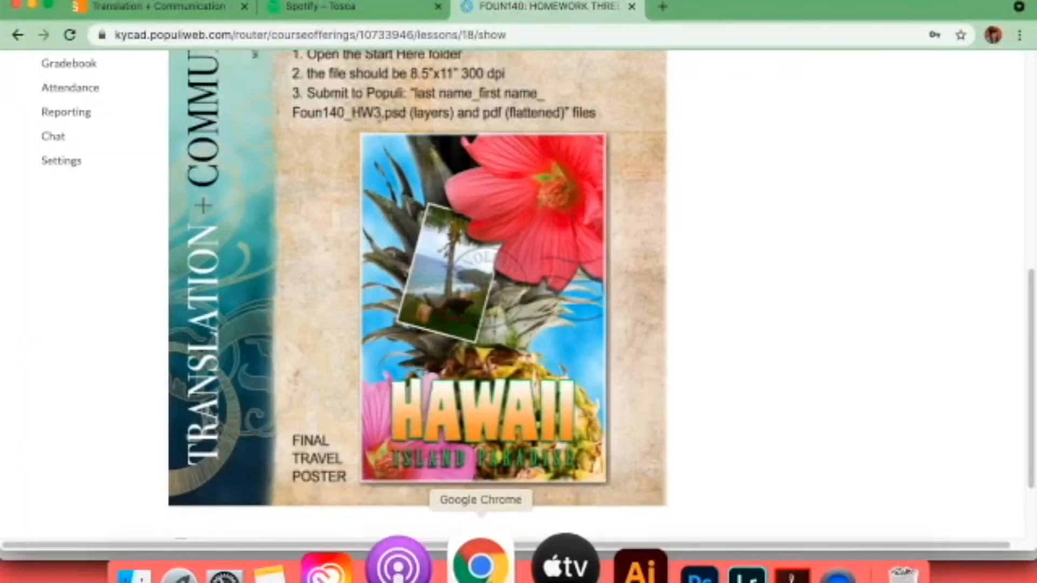
click(620, 568)
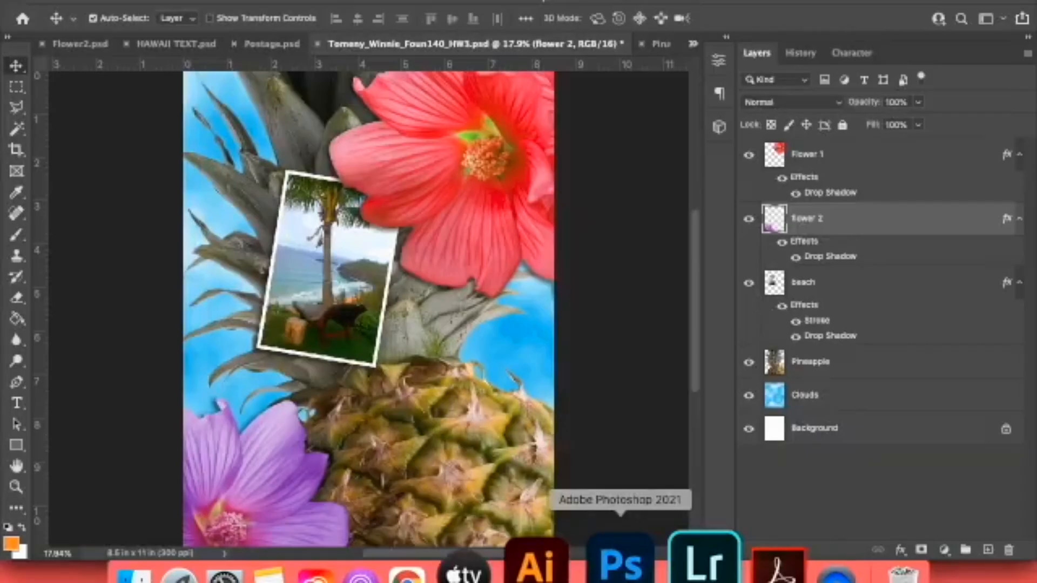
key(super+s)
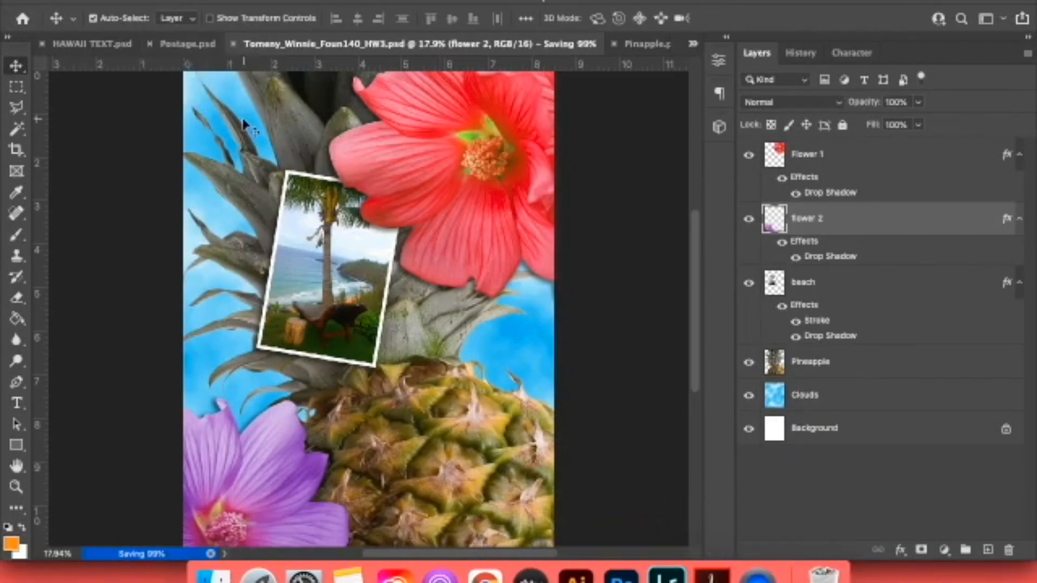
Copy the Postage layer from Postage.psd into the poster and undo the stray move made there.
click(187, 44)
click(783, 155)
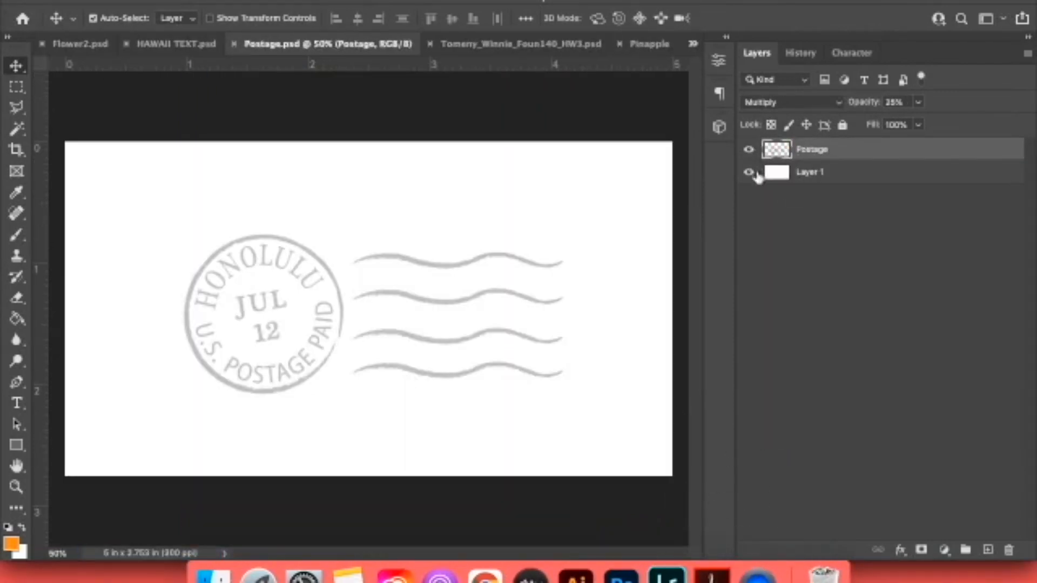
drag(779, 153, 412, 308)
key(super+z)
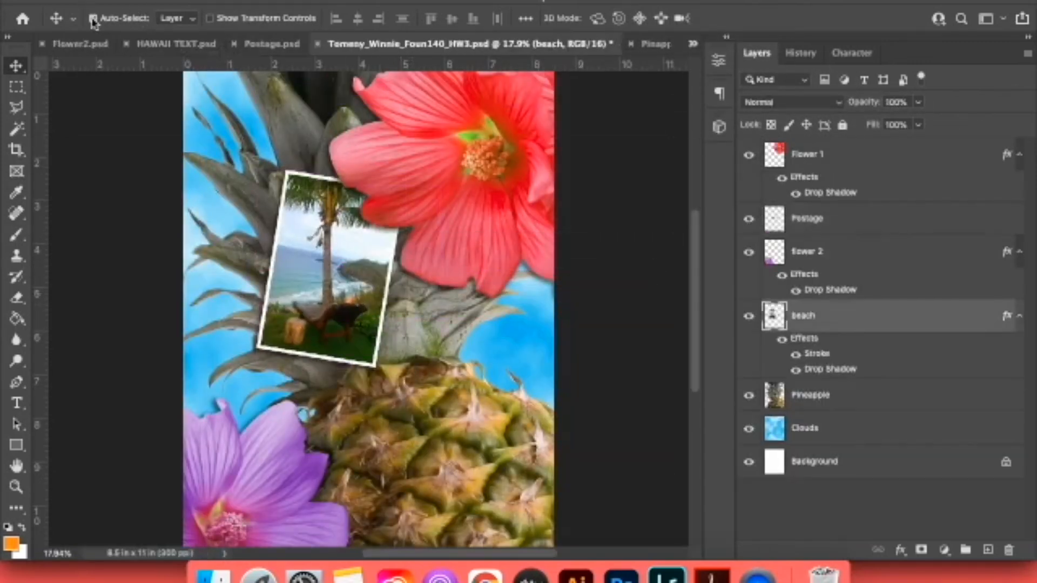
With Auto-Select off, enlarge the postage mark across the beach photo and red flowers, above the Flower 1 layer, and compare with the reference in Chrome.
click(841, 232)
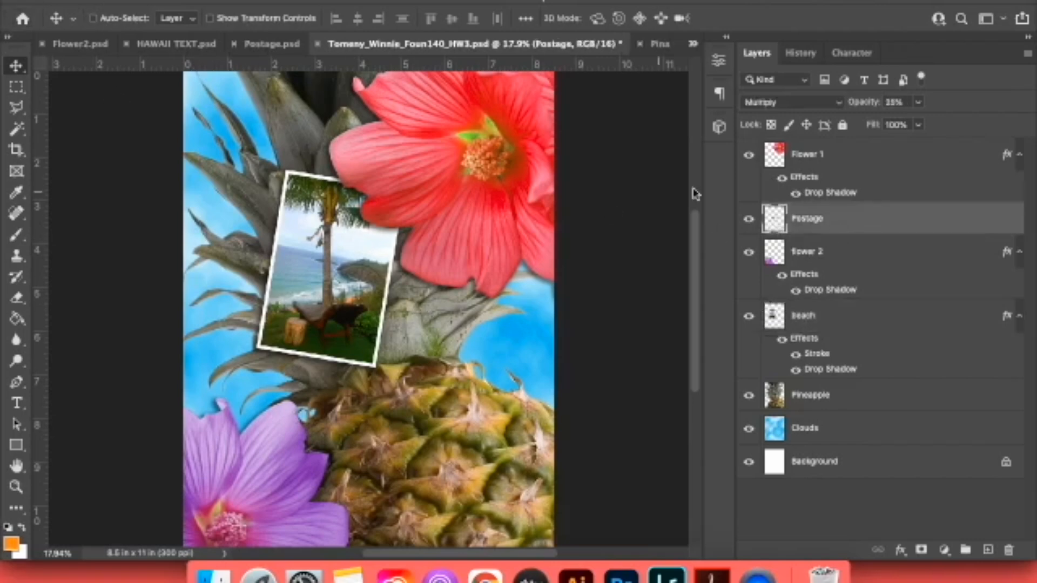
drag(422, 313, 473, 344)
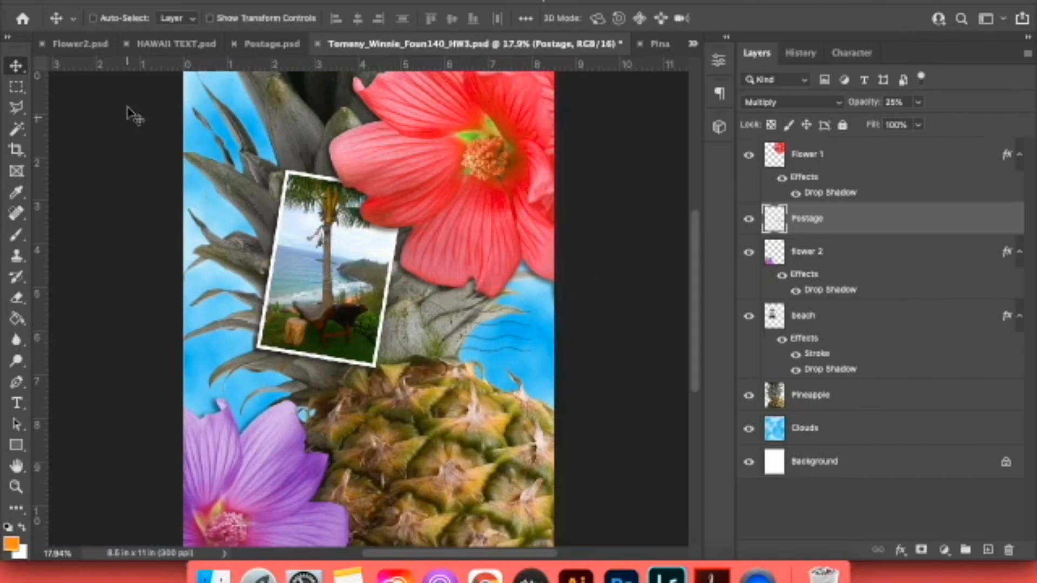
click(94, 19)
click(409, 329)
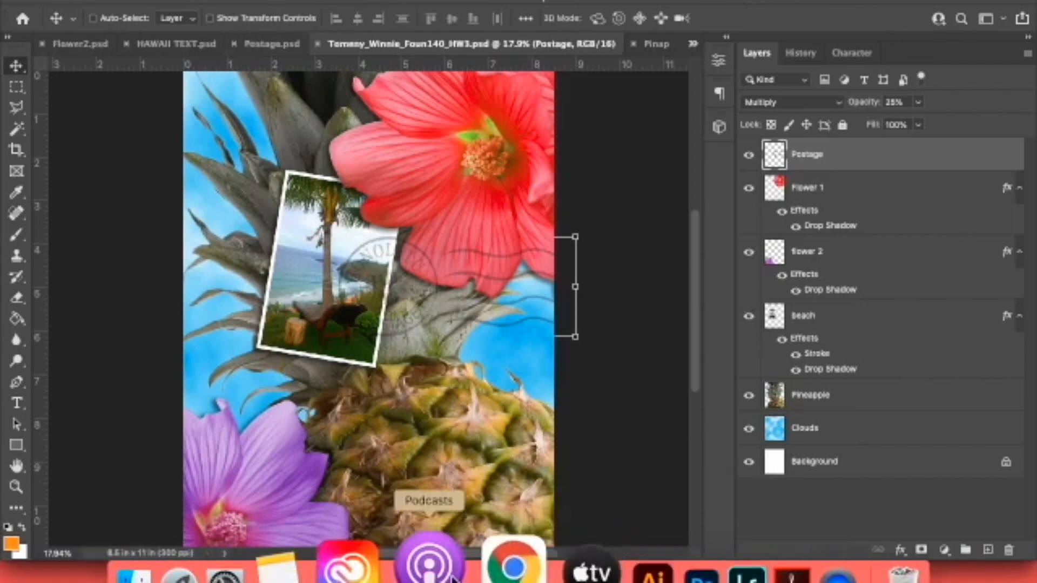
click(485, 575)
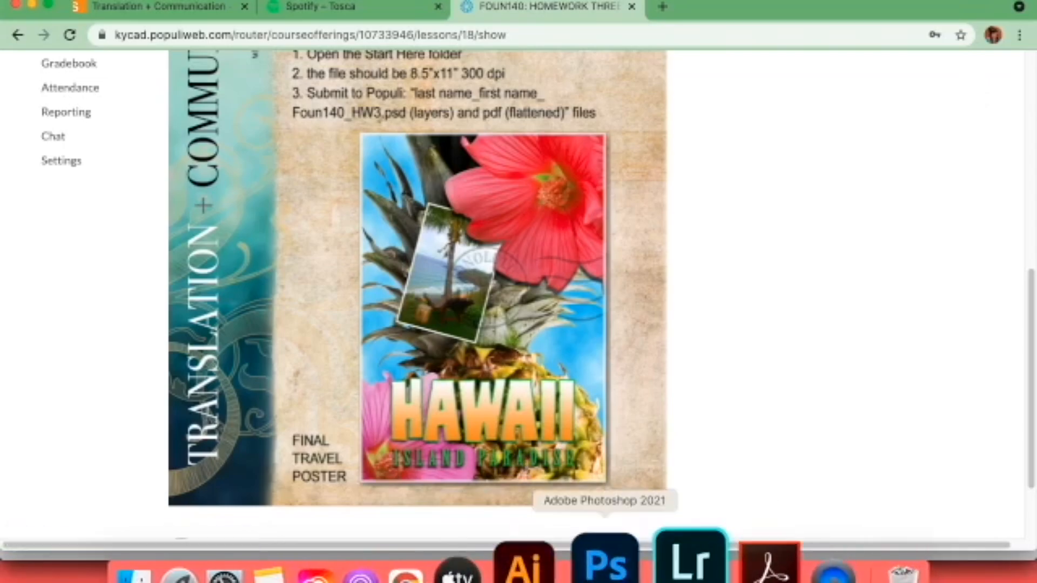
click(616, 573)
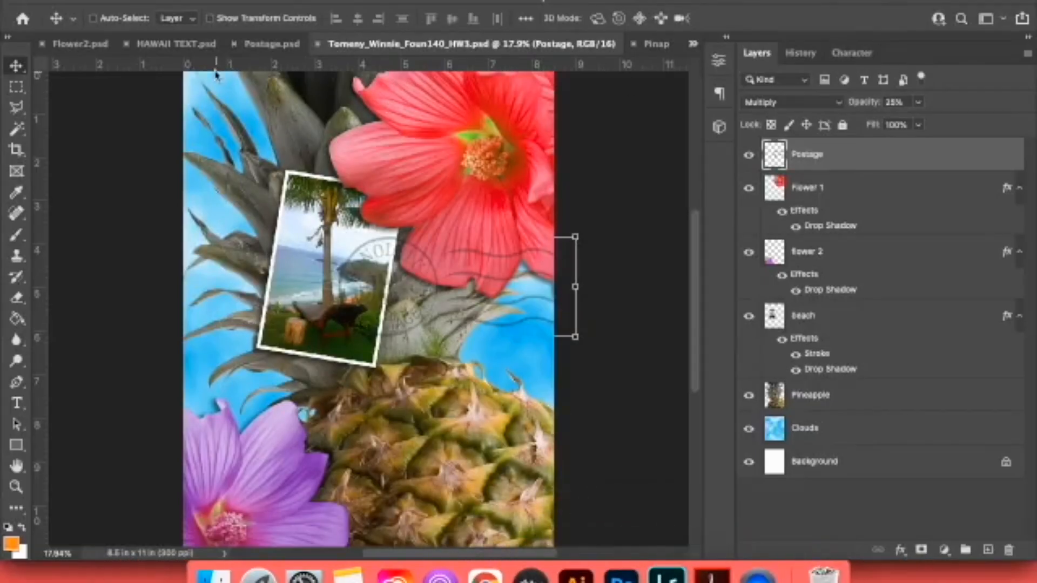
Copy the Island Paradise and HAWAII layers together from HAWAII TEXT.psd into the poster, above the Postage layer.
click(167, 45)
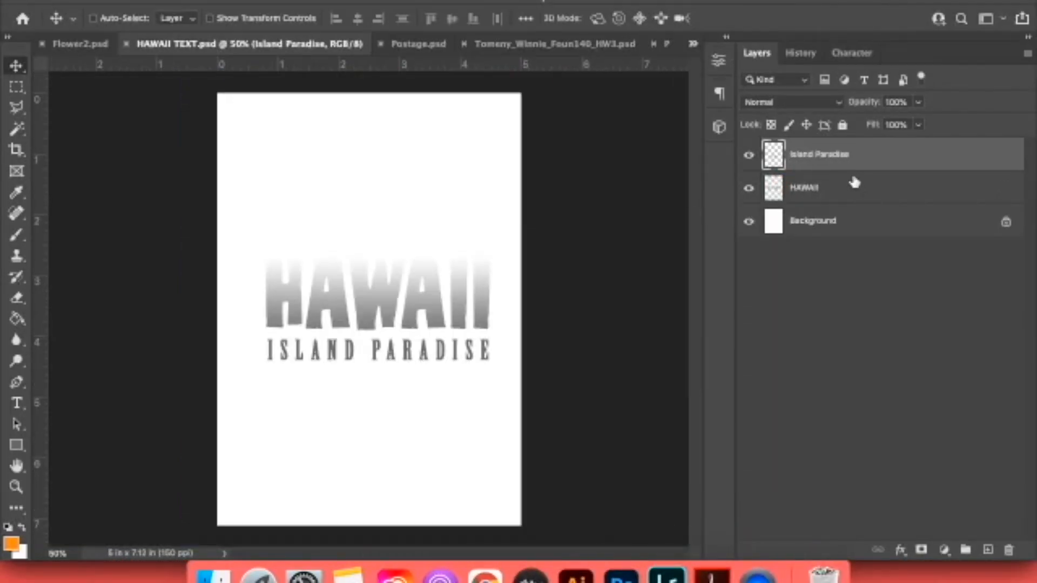
click(749, 160)
click(749, 159)
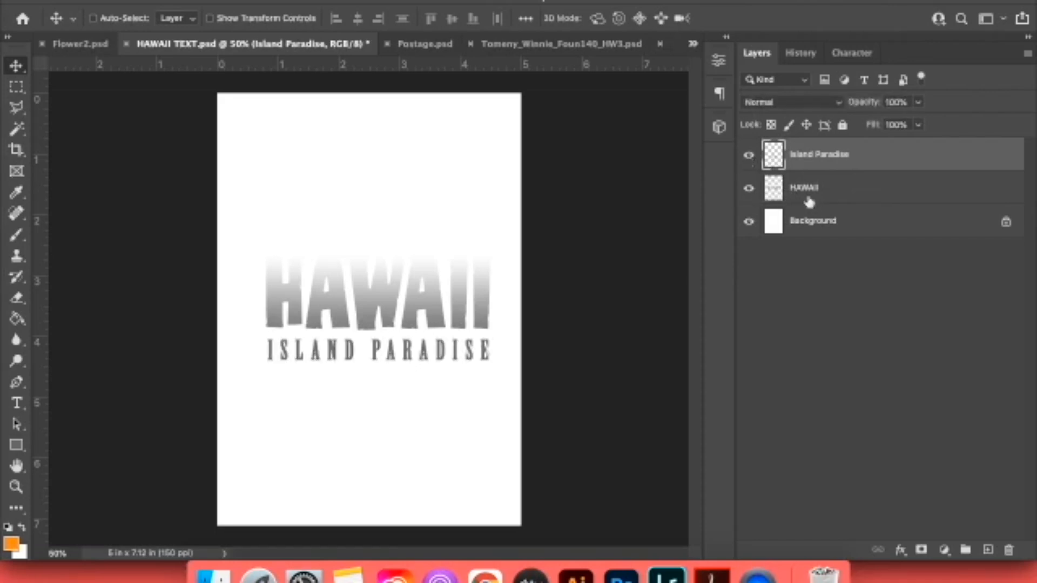
click(748, 190)
click(747, 190)
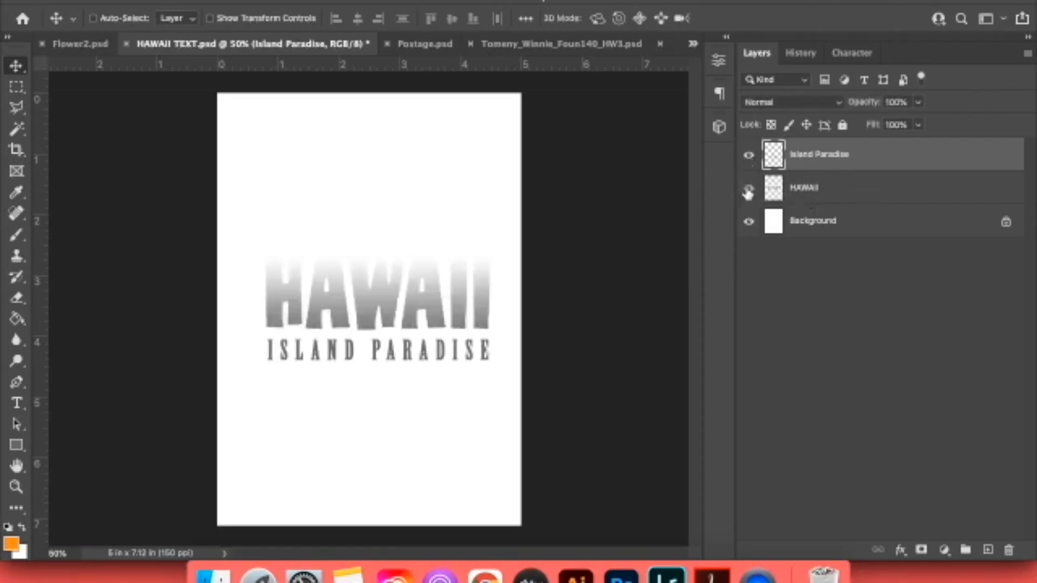
shift+click(849, 193)
drag(799, 190, 409, 448)
Enlarge both lettering layers to about 386% with Free Transform and place them across the lower part of the poster.
key(ctrl+t)
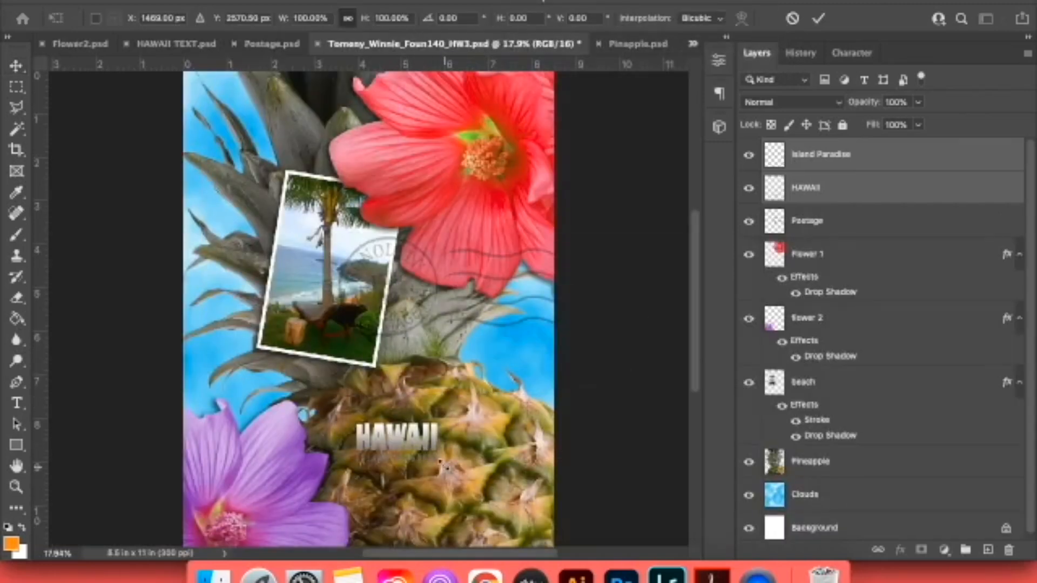
click(16, 64)
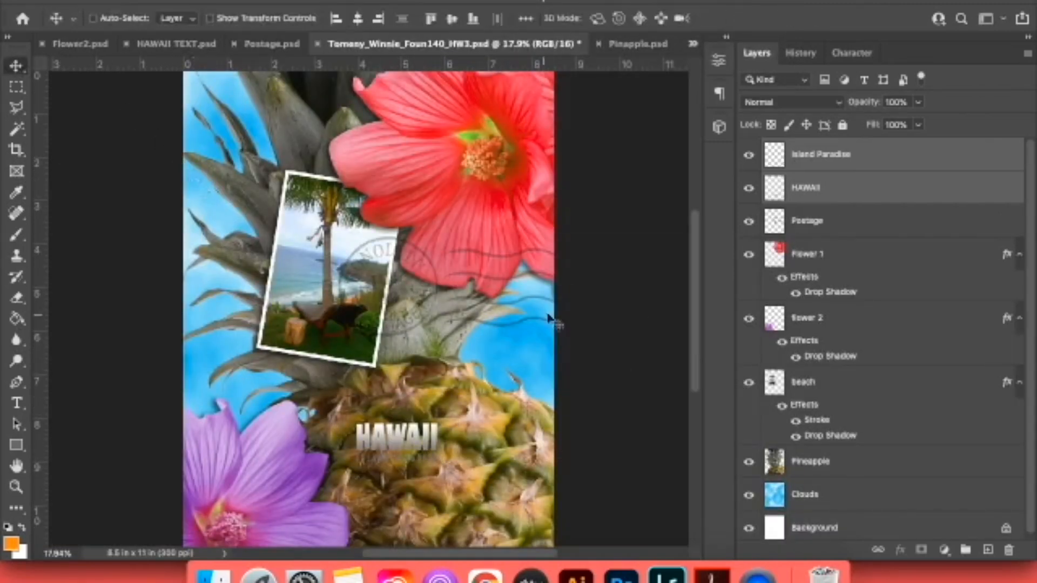
key(ctrl+t)
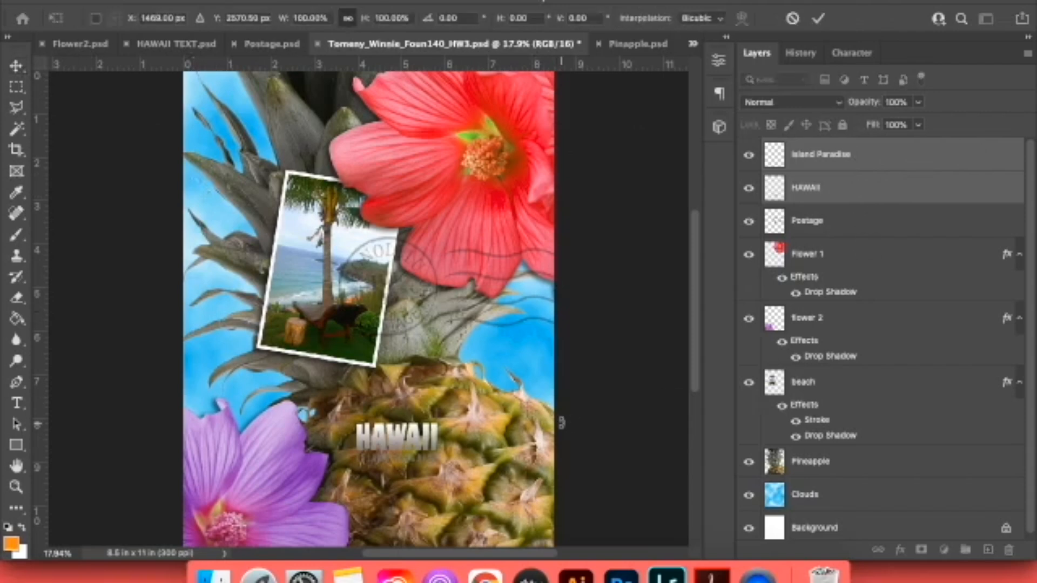
drag(440, 462, 555, 517)
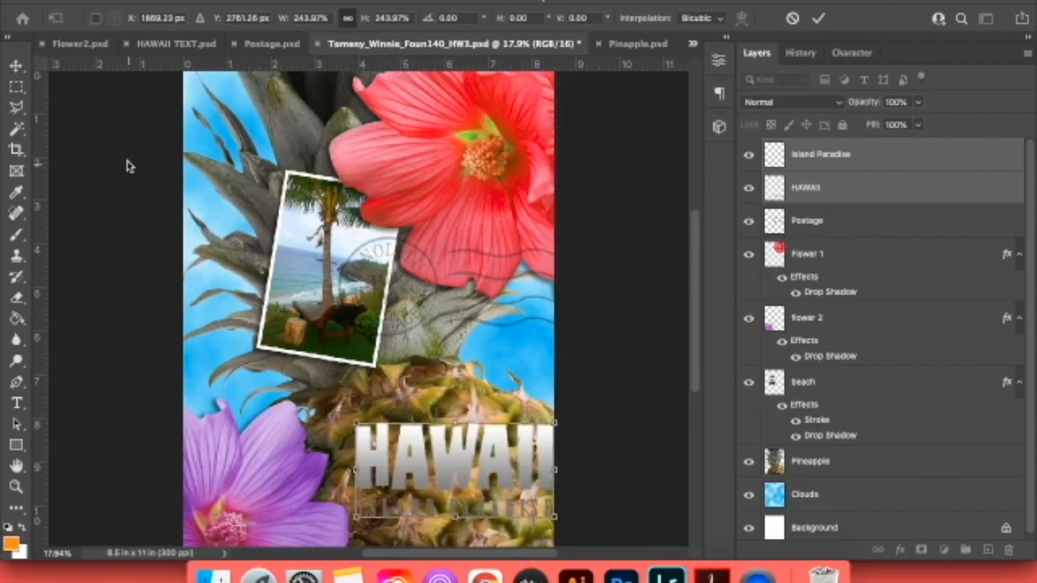
drag(353, 517, 238, 571)
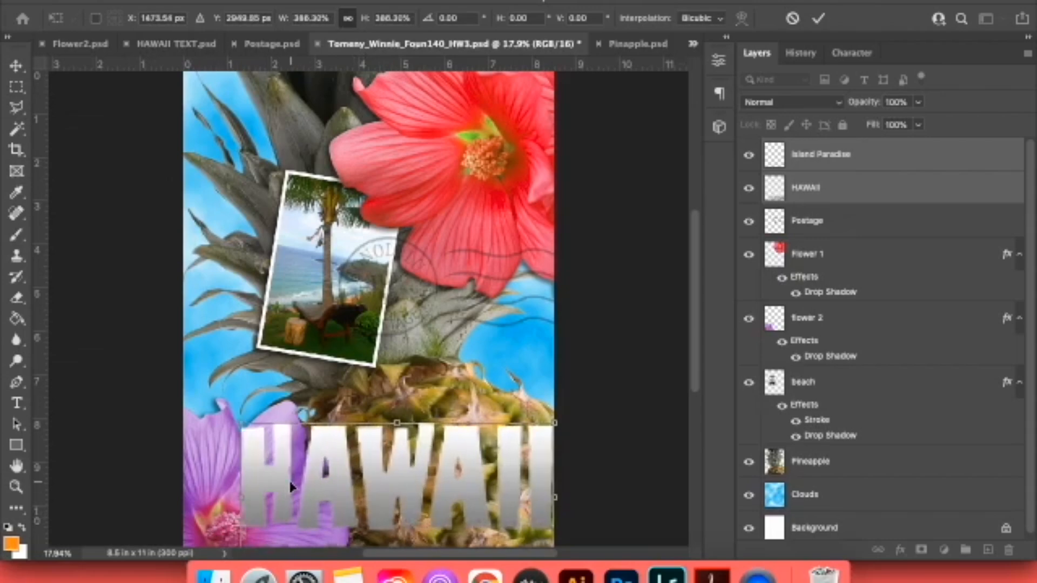
drag(295, 486, 270, 448)
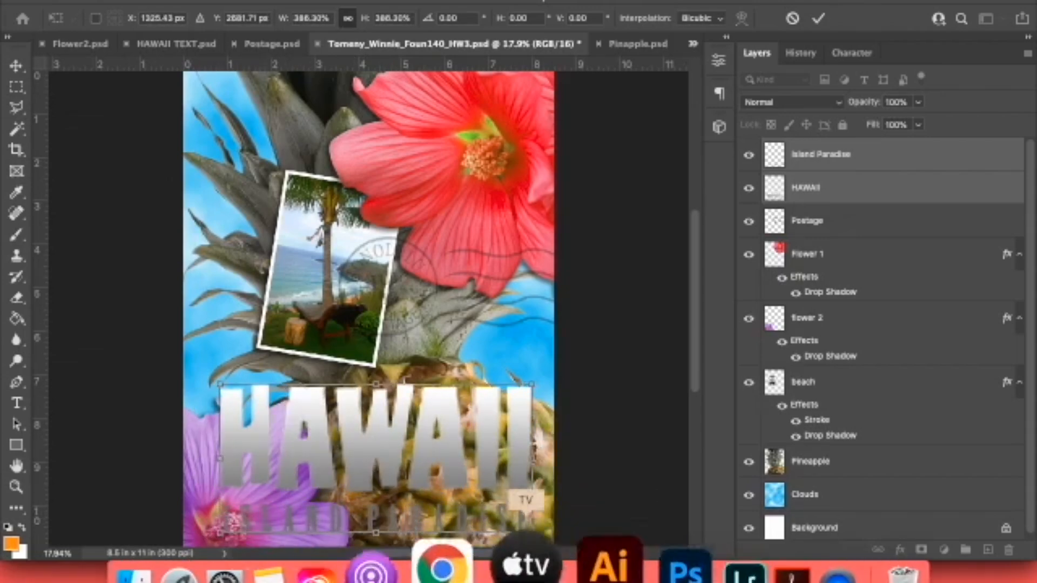
Refine the lettering's scale to about 365% and its placement to match the reference poster in Chrome, and apply the transform.
click(486, 556)
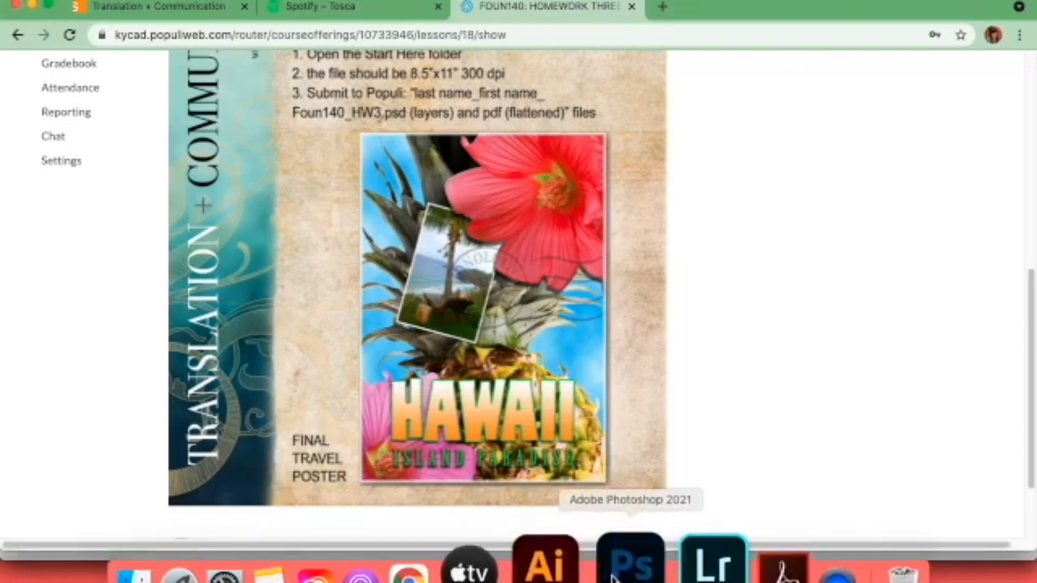
click(626, 565)
drag(513, 413, 501, 415)
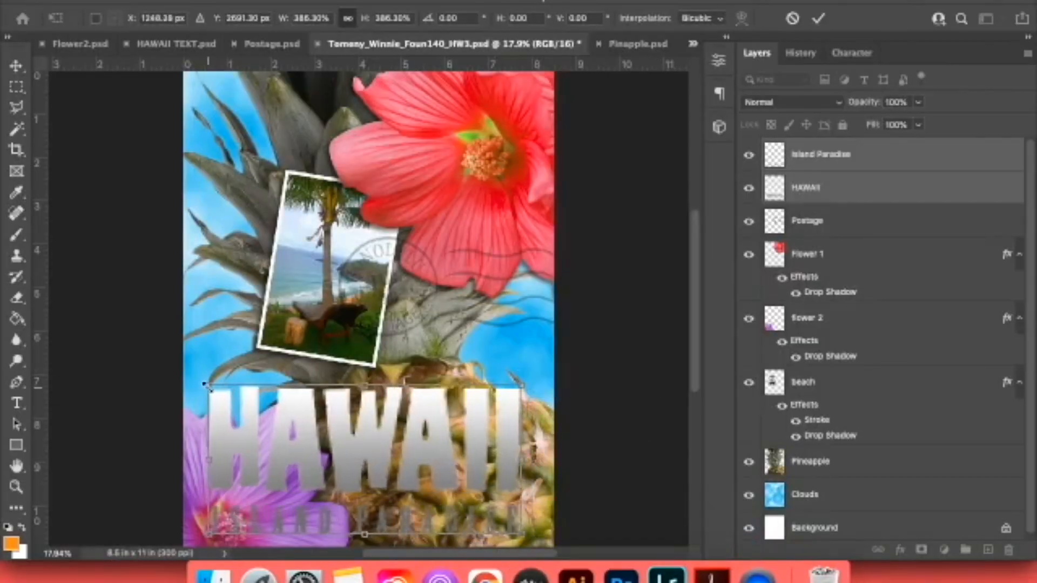
drag(207, 386, 235, 397)
click(482, 570)
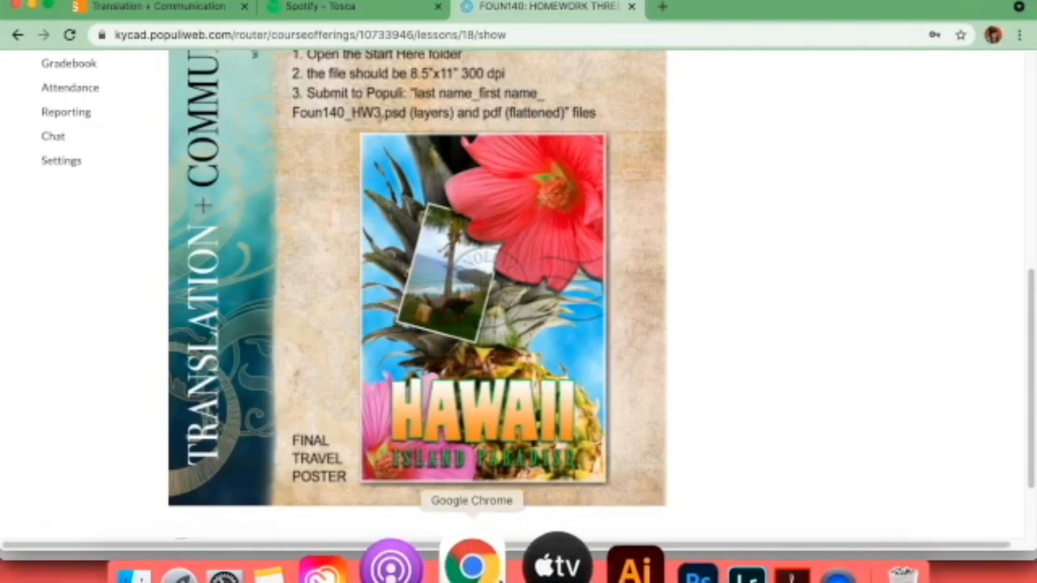
click(623, 572)
drag(449, 455, 458, 454)
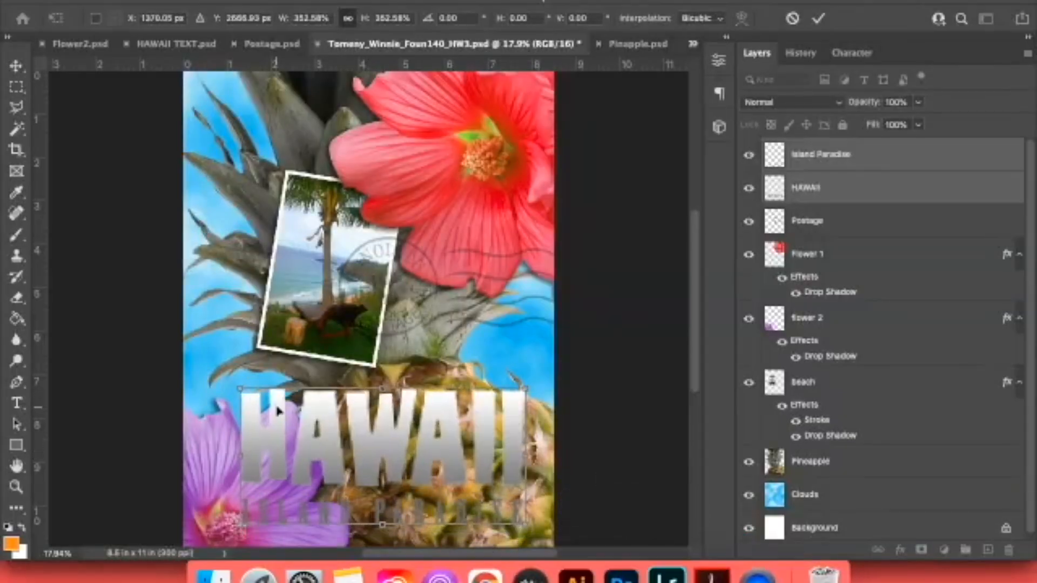
drag(240, 388, 230, 383)
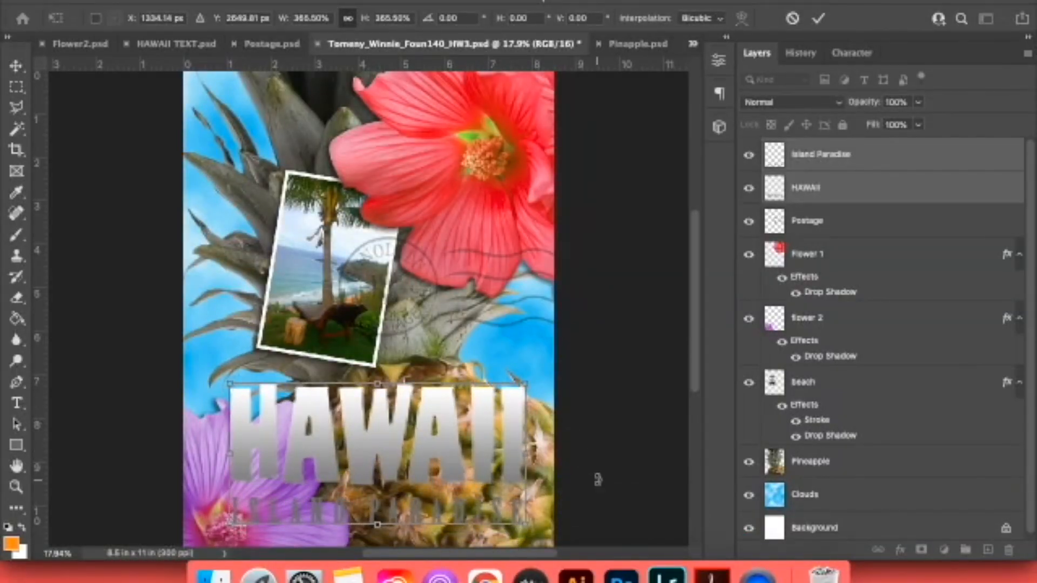
key(Return)
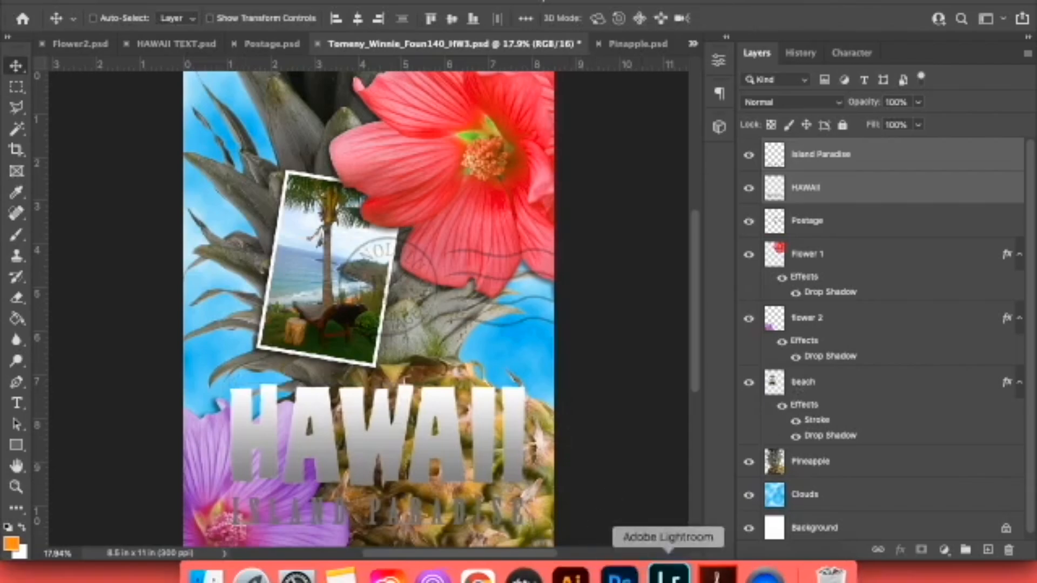
Link the Island Paradise and HAWAII layers and nudge the lettering slightly lower, checking it against the reference poster in Chrome.
click(495, 564)
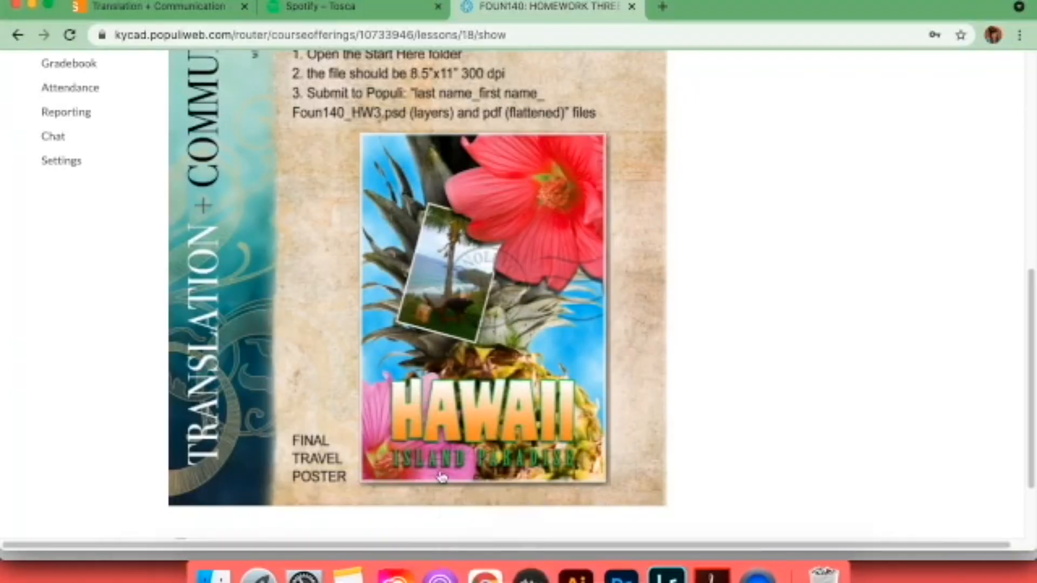
click(614, 578)
drag(433, 459, 434, 466)
key(super+minus)
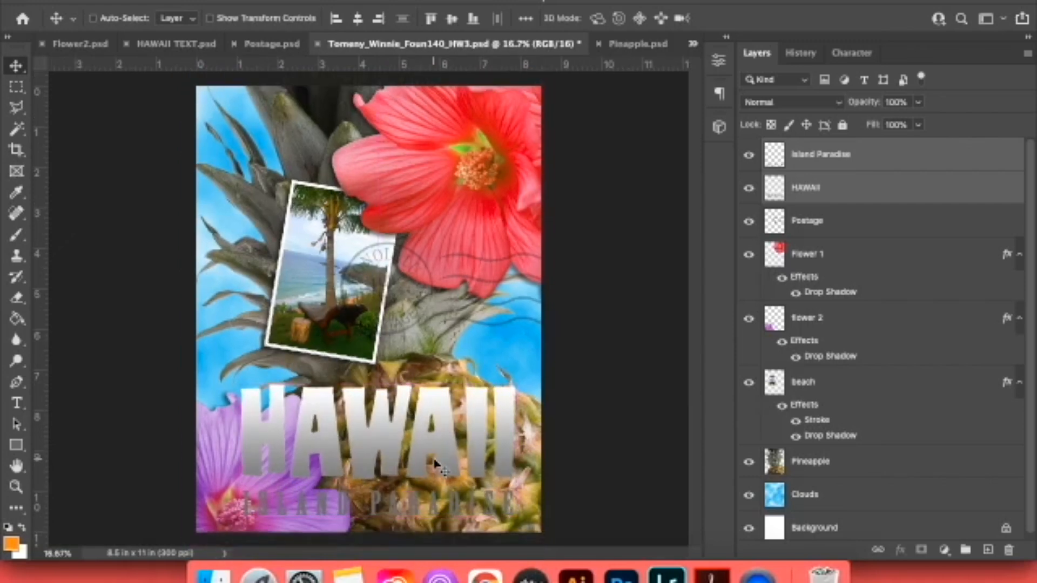
click(485, 573)
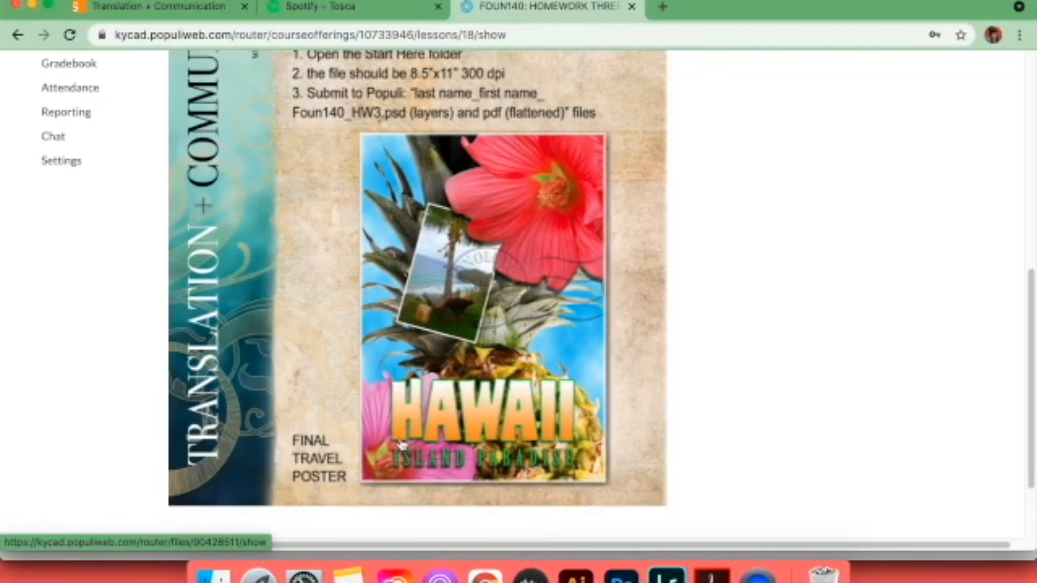
click(621, 572)
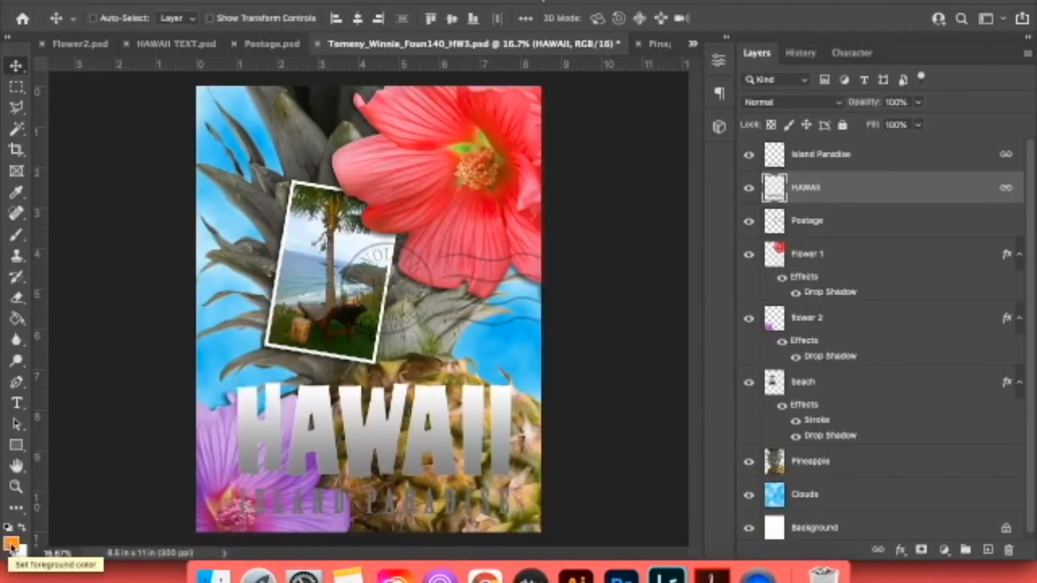
Make white the foreground colour and orange #fc9d15 the background colour, and activate the Gradient tool.
click(21, 527)
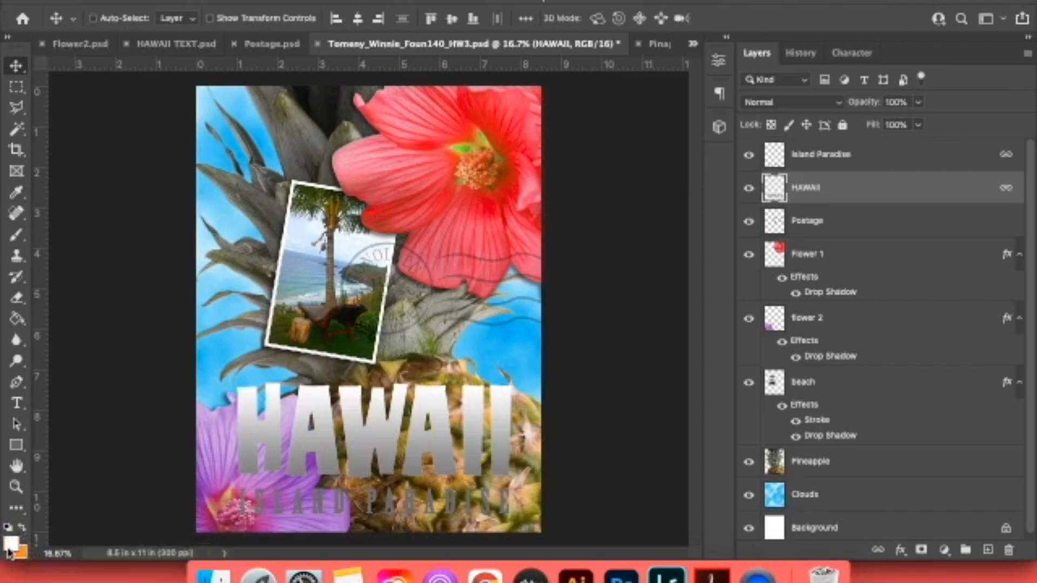
click(20, 551)
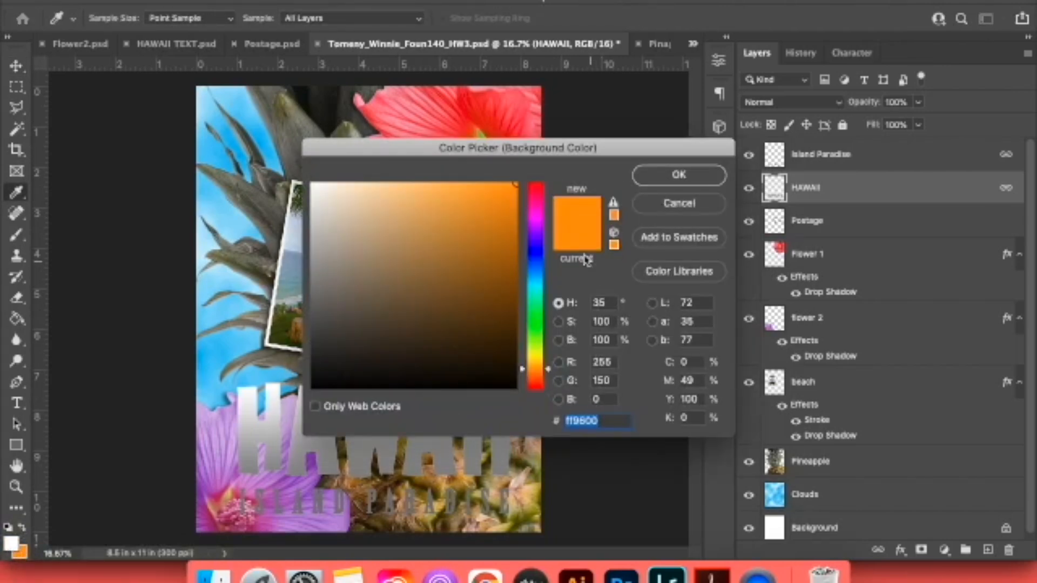
drag(603, 153, 767, 158)
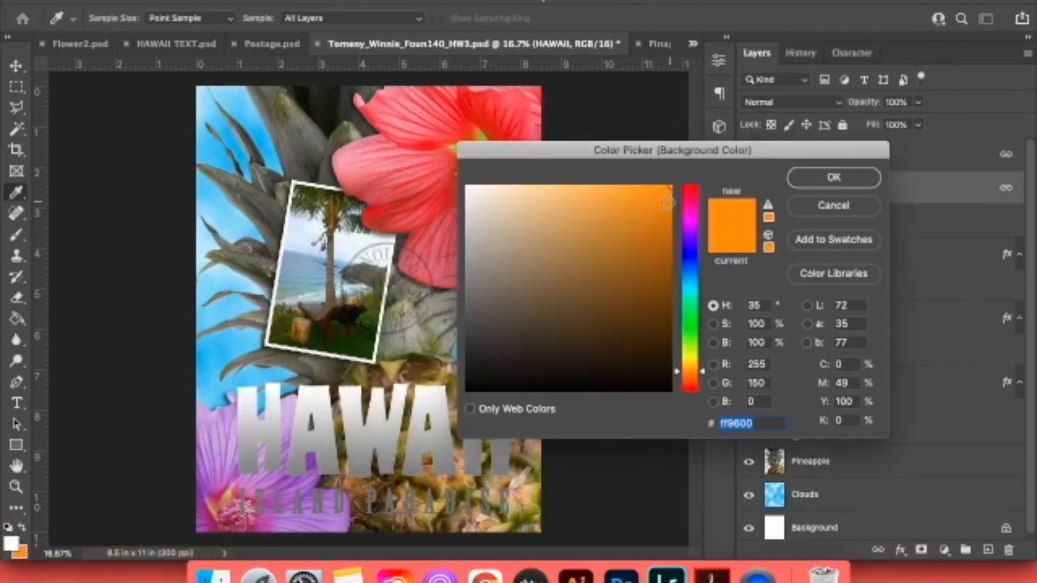
click(825, 177)
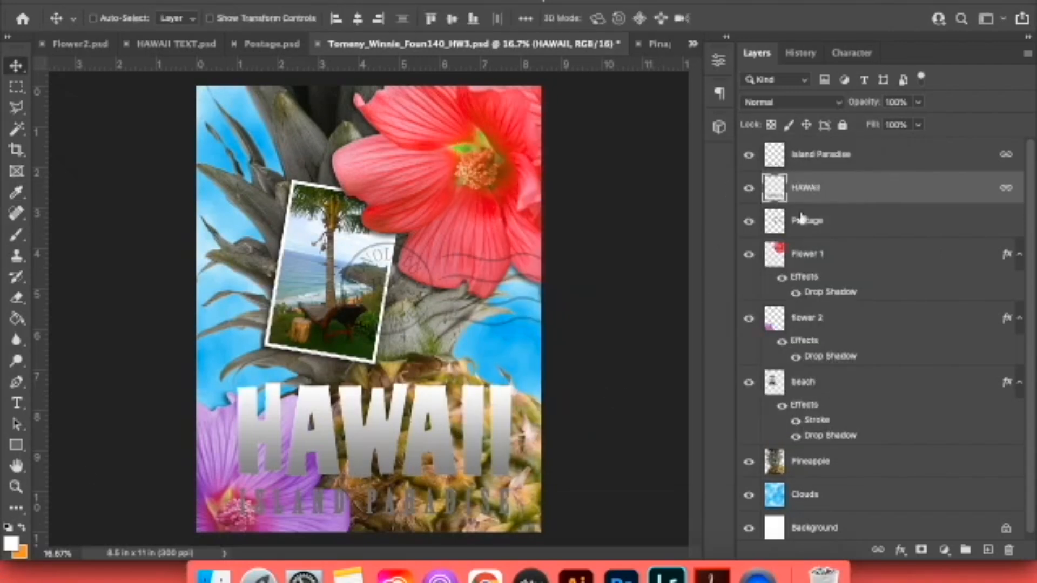
click(21, 320)
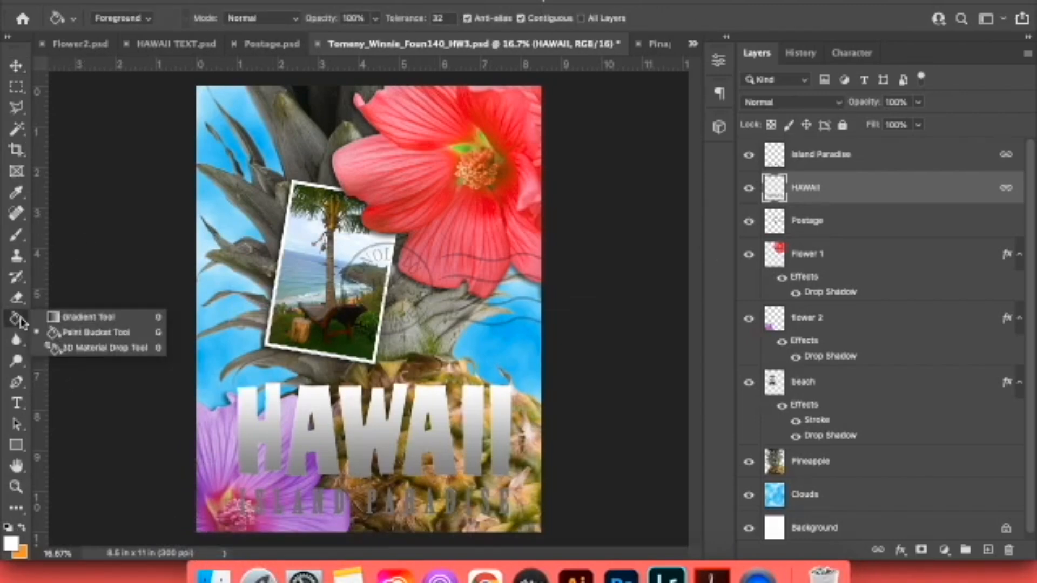
click(48, 321)
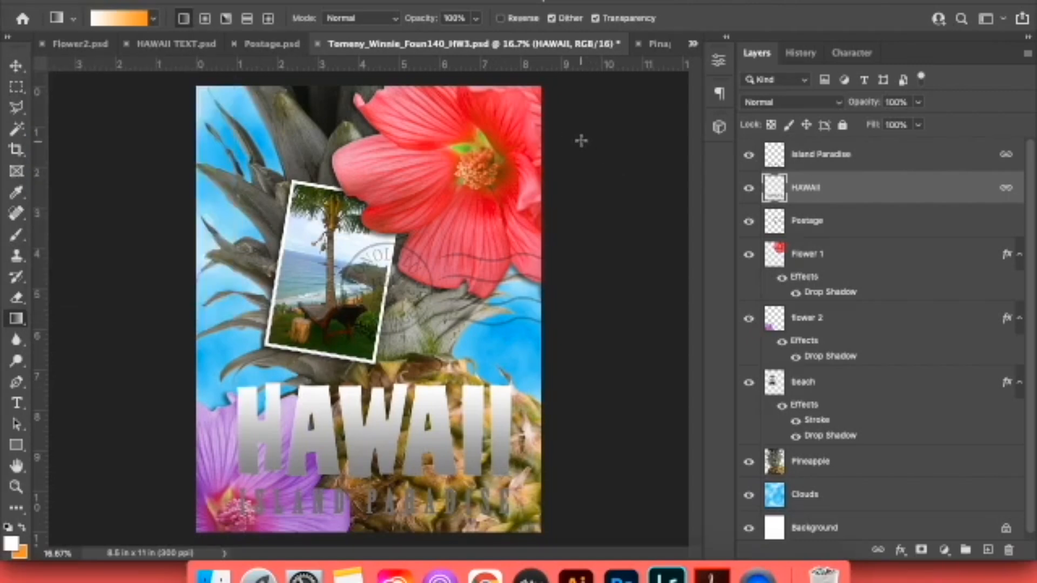
Select all six letters on the HAWAII layer with the Magic Wand, raising its tolerance to 95 and adding to the selection.
click(15, 130)
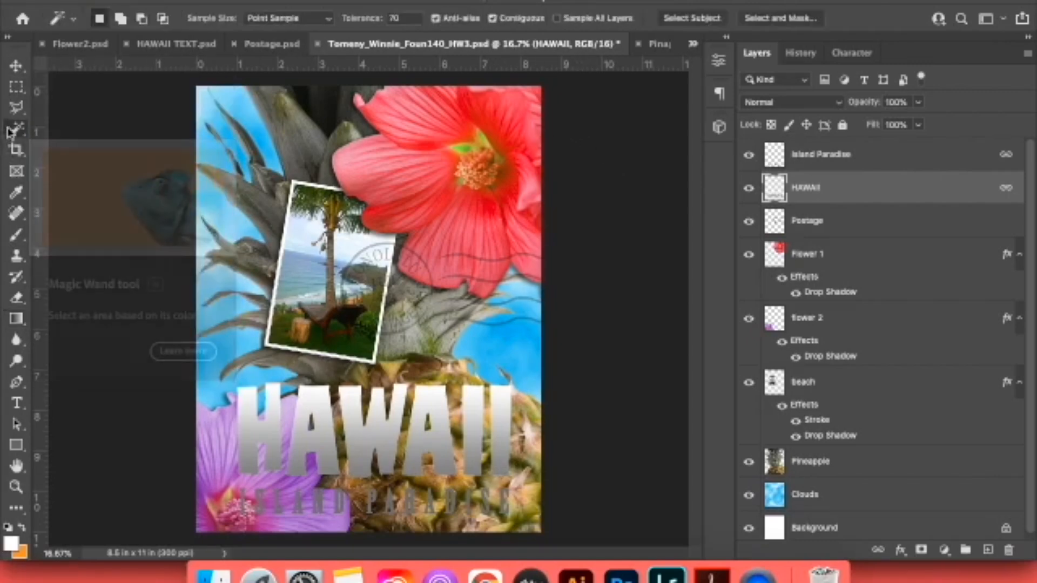
click(269, 430)
click(326, 436)
drag(399, 19, 388, 21)
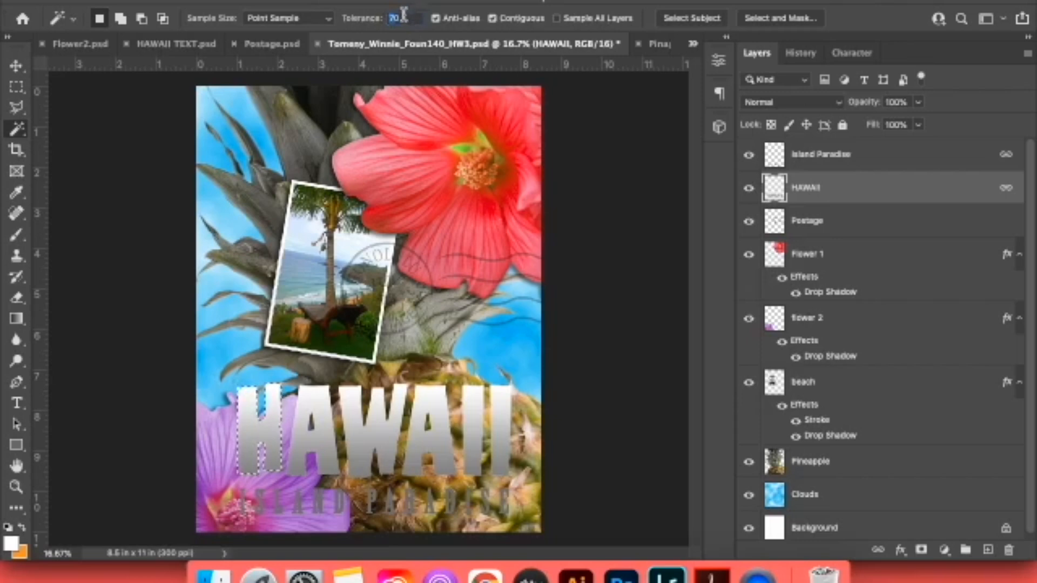
text(95)
key(shift)
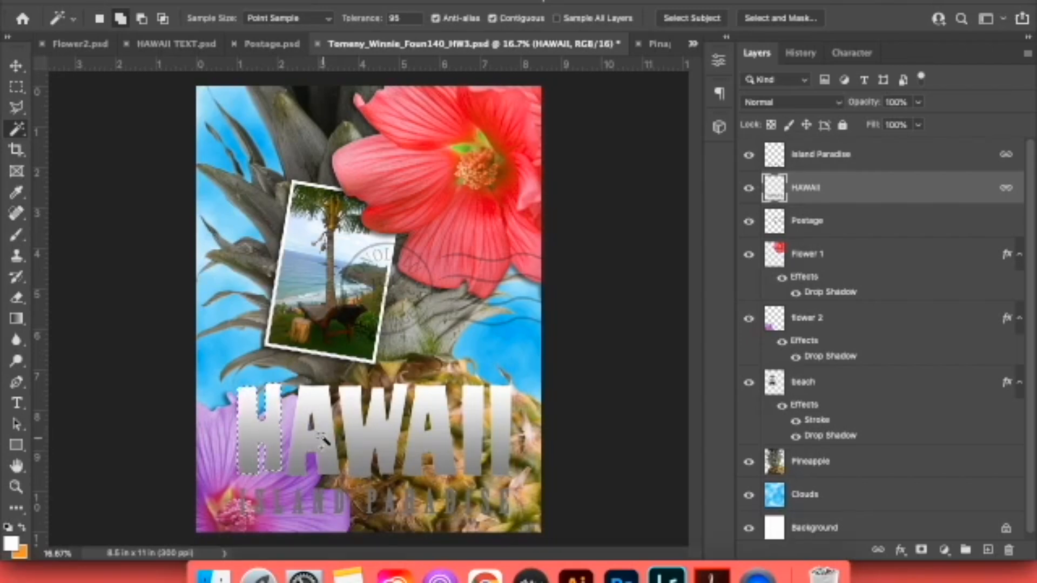
shift+click(322, 438)
shift+click(355, 434)
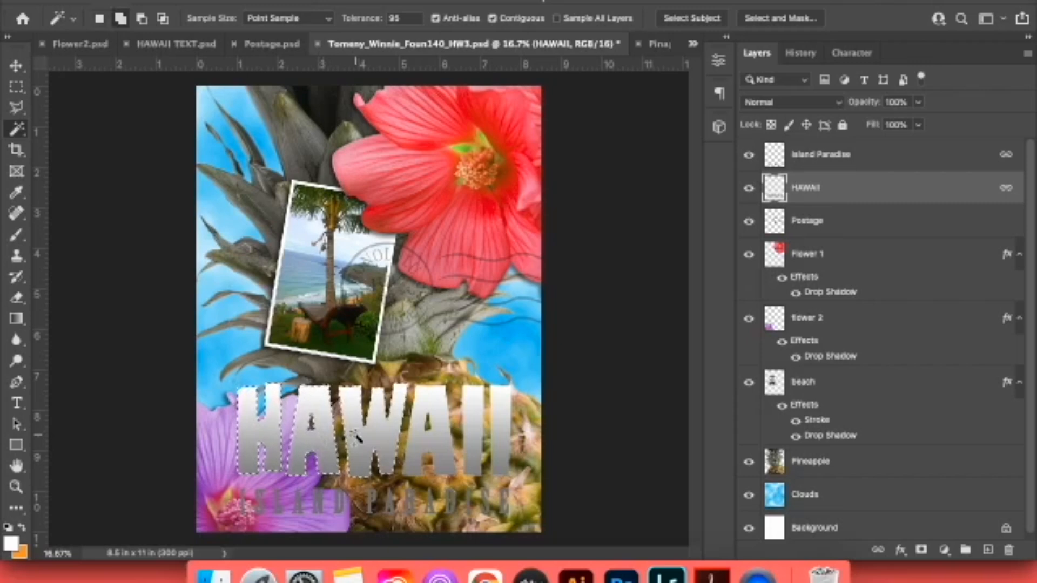
shift+click(438, 447)
shift+click(477, 446)
shift+click(507, 444)
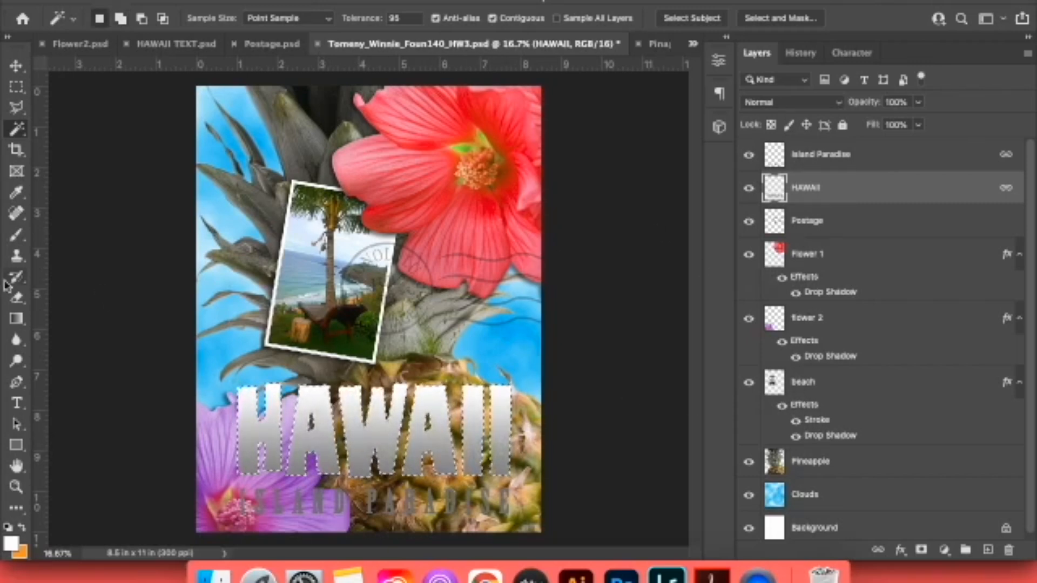
Fill the selected HAWAII letters with a vertical white-to-orange linear gradient, orange at the base, and compare with the reference in Chrome.
click(16, 319)
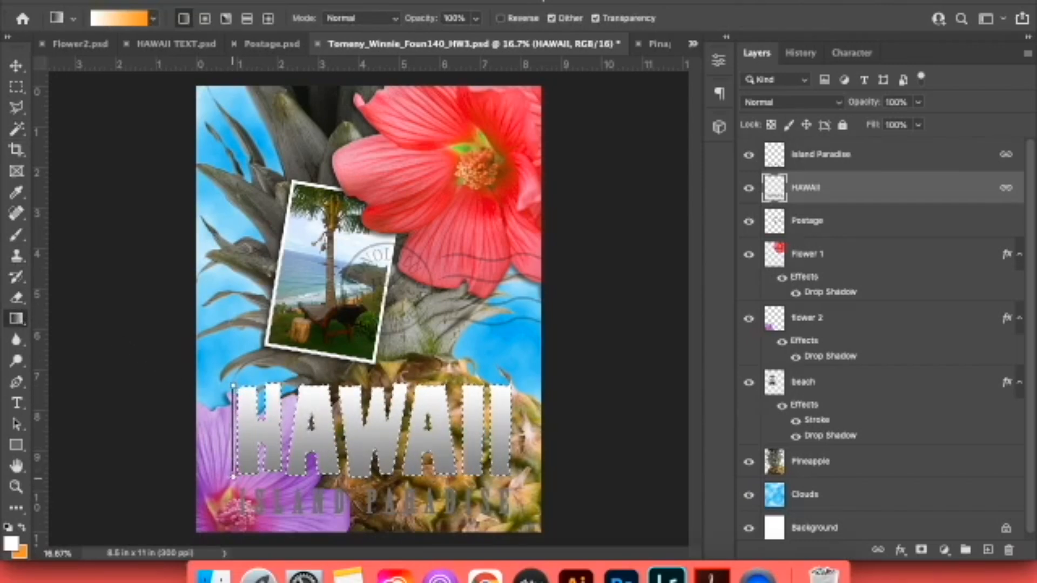
drag(233, 476, 234, 477)
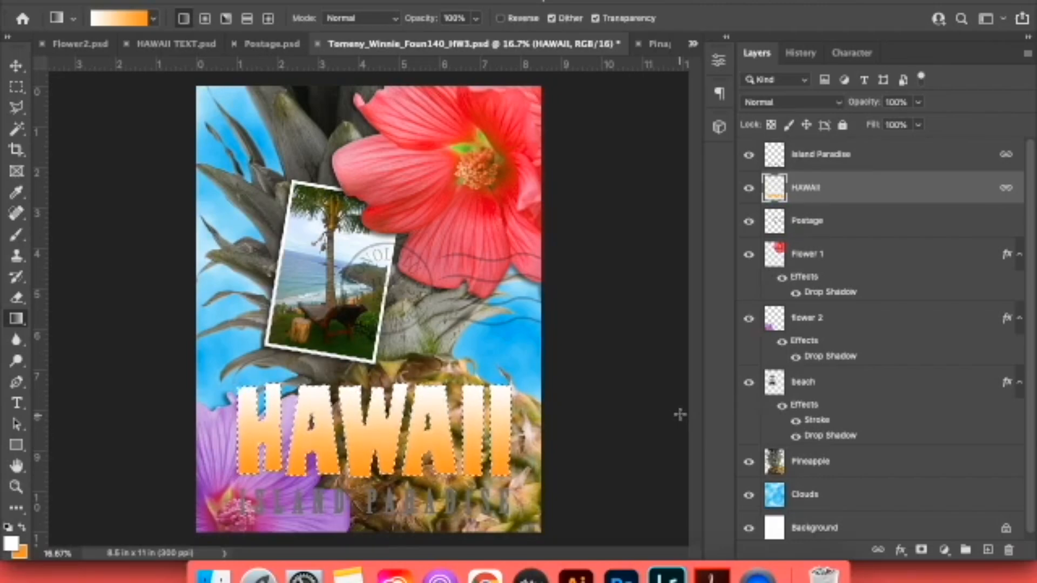
click(489, 571)
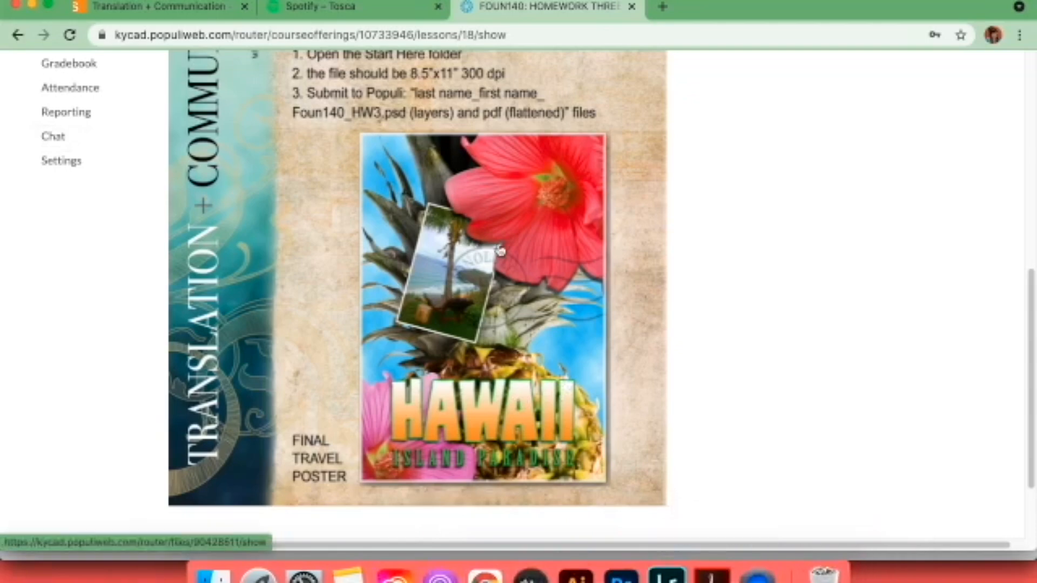
click(617, 564)
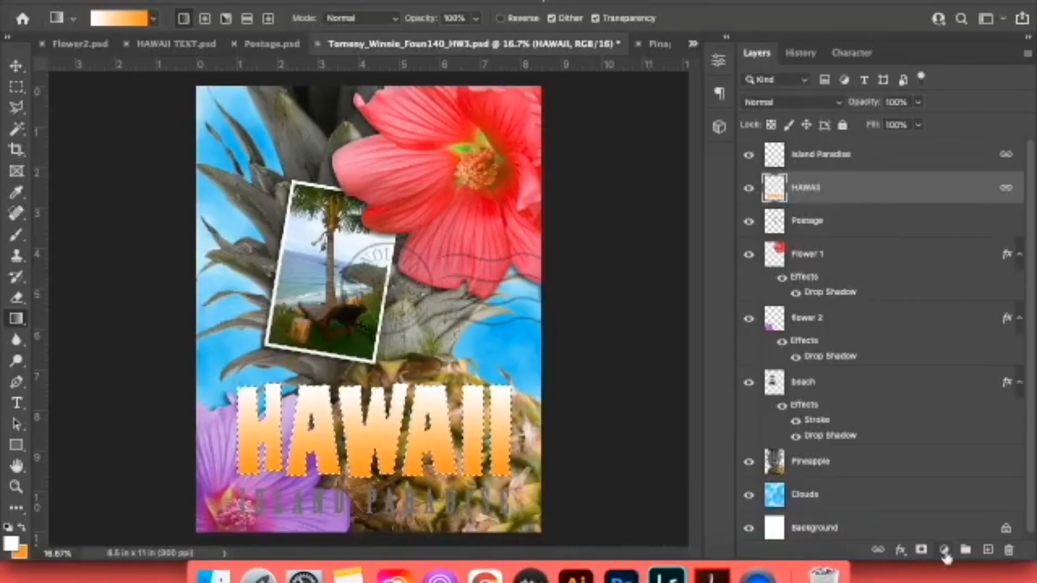
Try to add a green outside Stroke effect to the HAWAII layer.
click(898, 550)
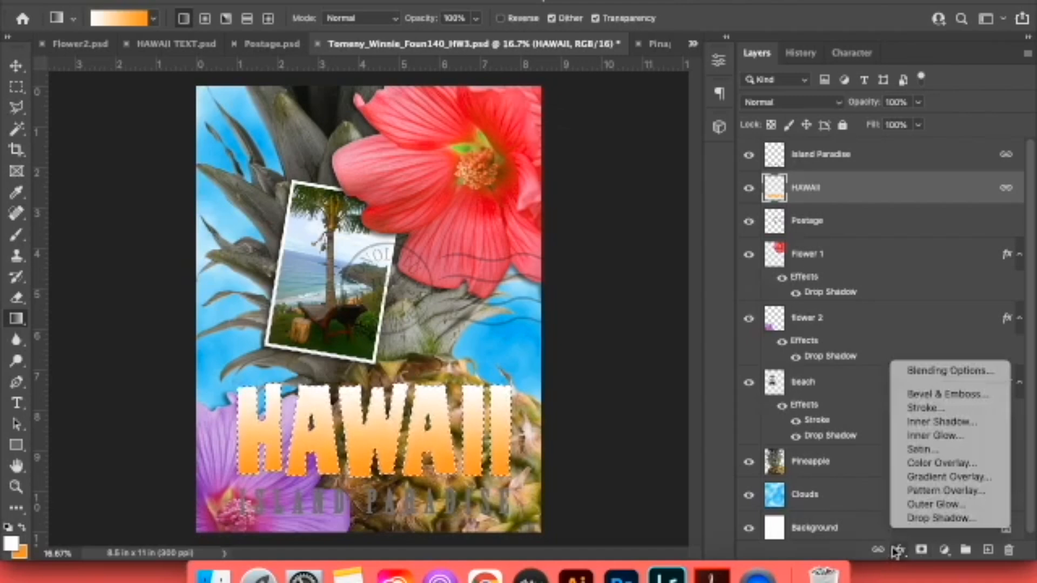
click(924, 409)
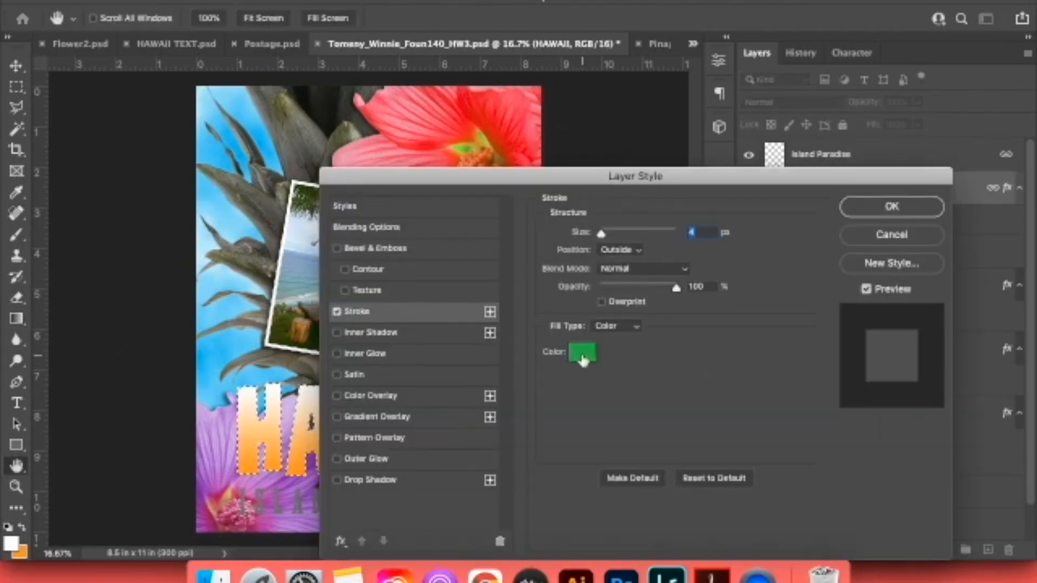
click(918, 209)
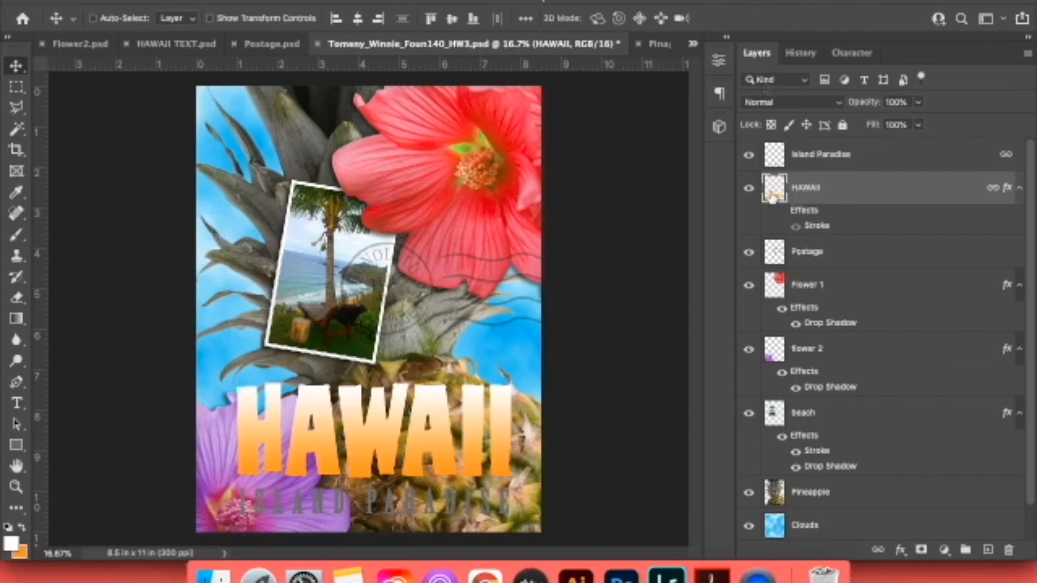
Duplicate the HAWAII layer, merge the copy with the original into one layer, and check it by toggling its visibility.
drag(772, 198, 988, 550)
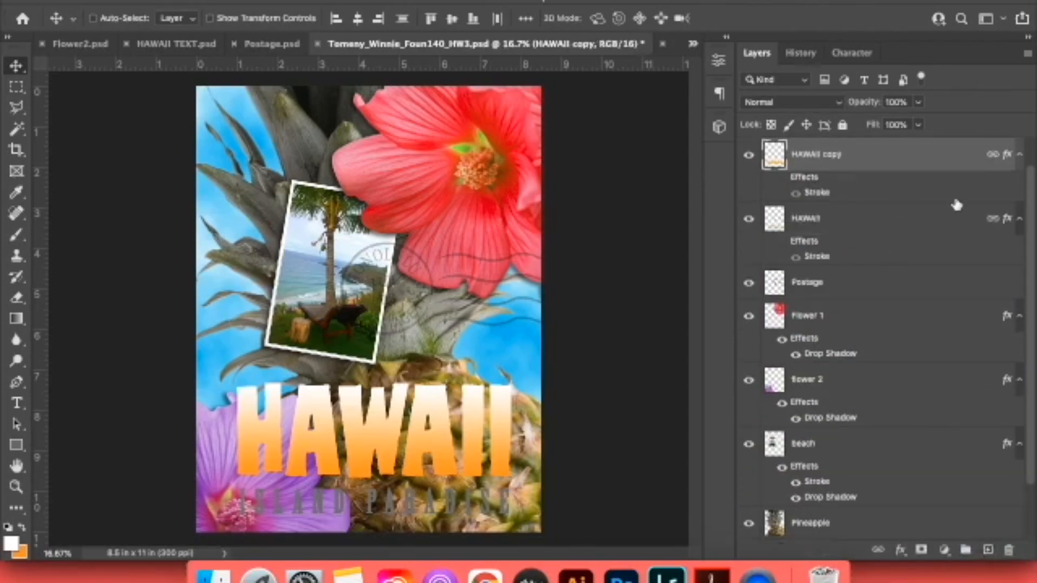
drag(1031, 197, 1033, 147)
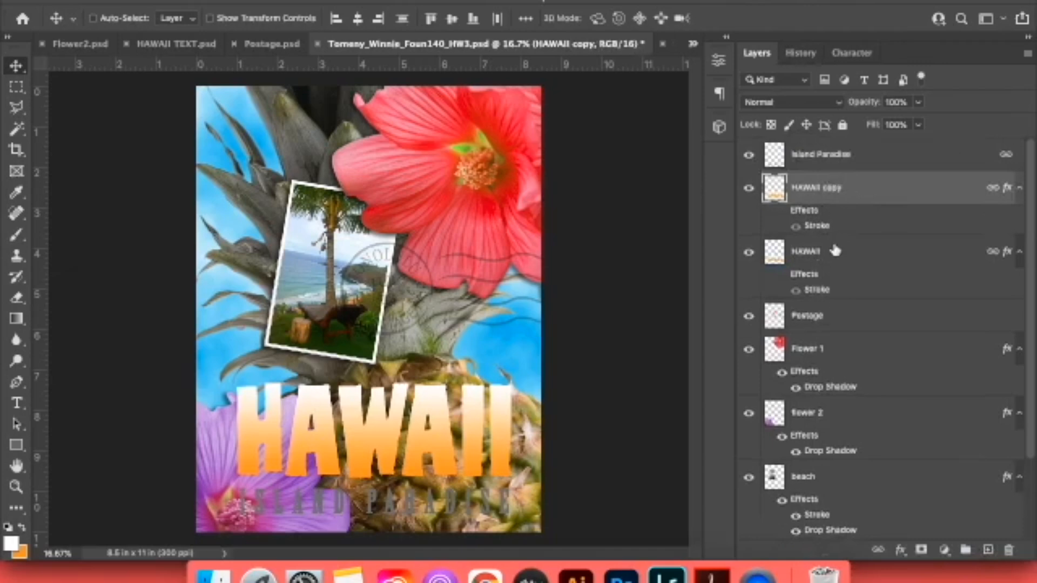
shift+click(840, 255)
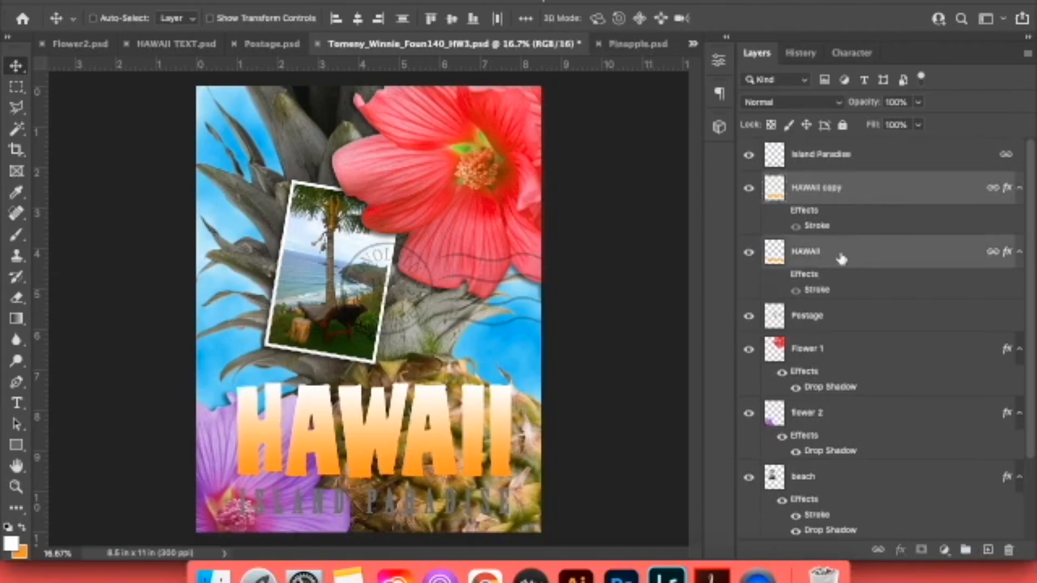
click(1026, 54)
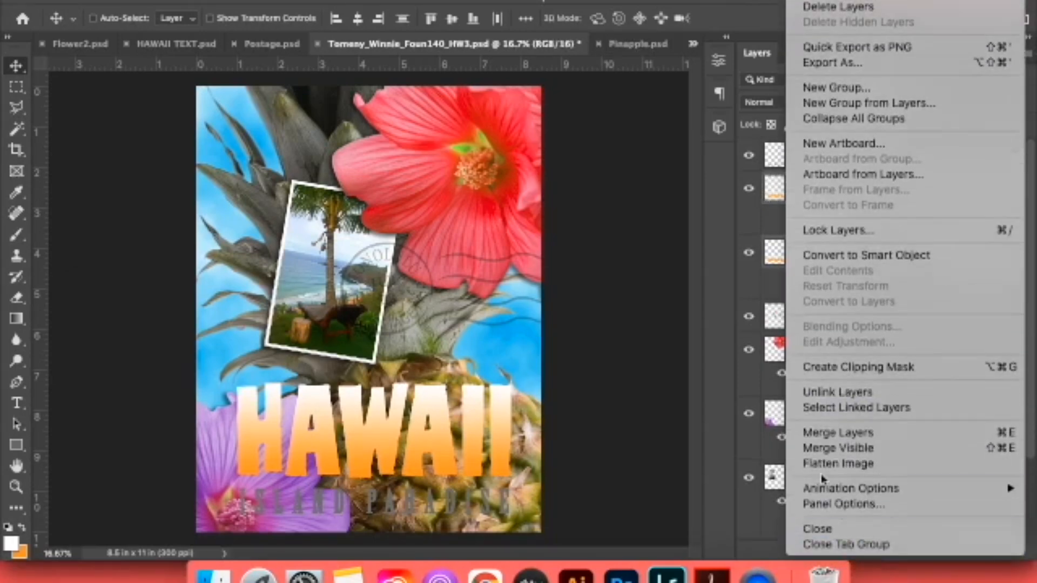
click(852, 433)
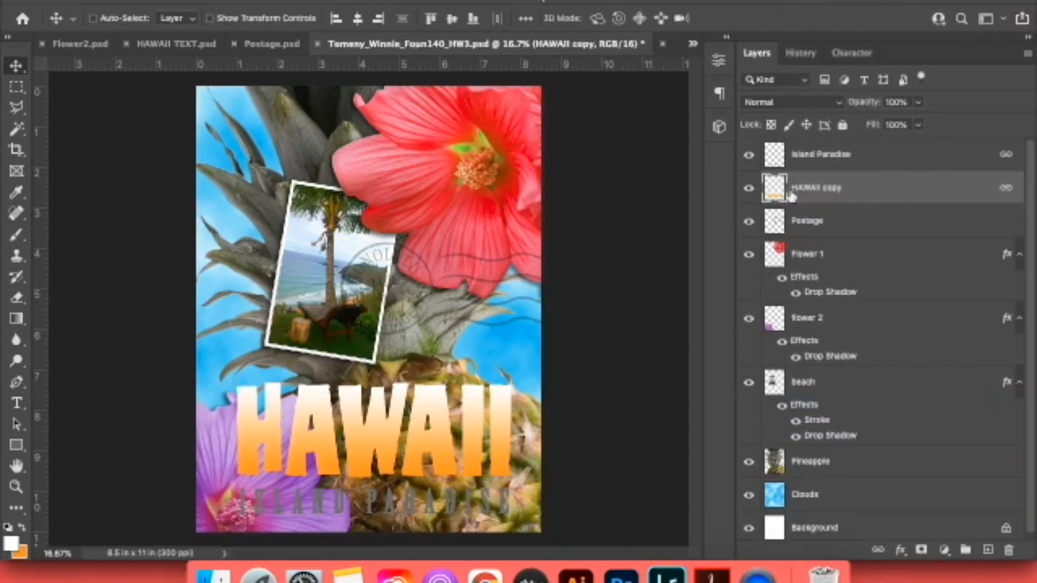
click(748, 188)
click(748, 188)
Add a 16 px green outside stroke to the HAWAII copy layer and compare the lettering with the reference poster in Chrome.
click(907, 551)
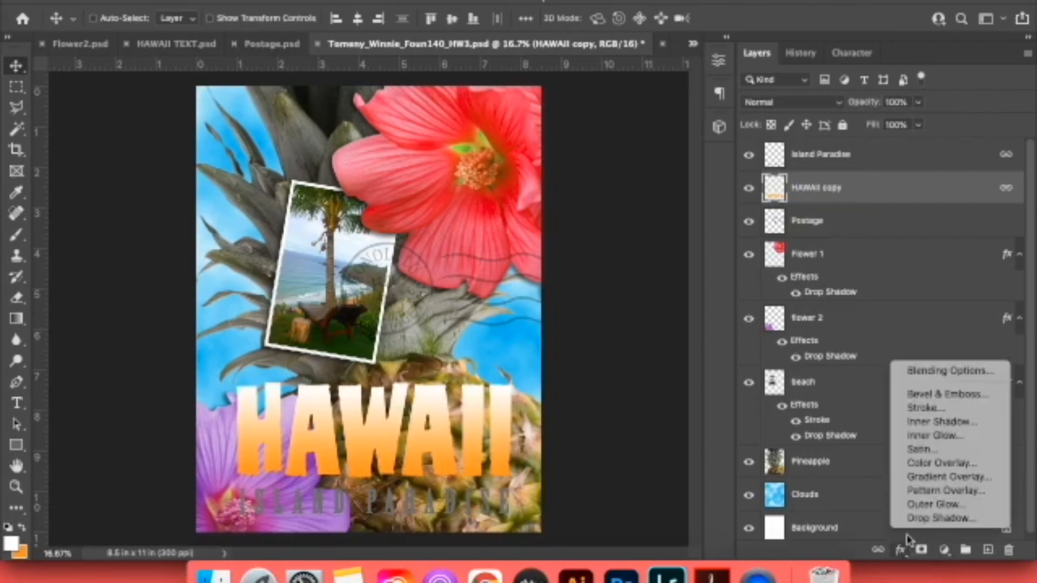
click(926, 402)
drag(709, 171, 693, 172)
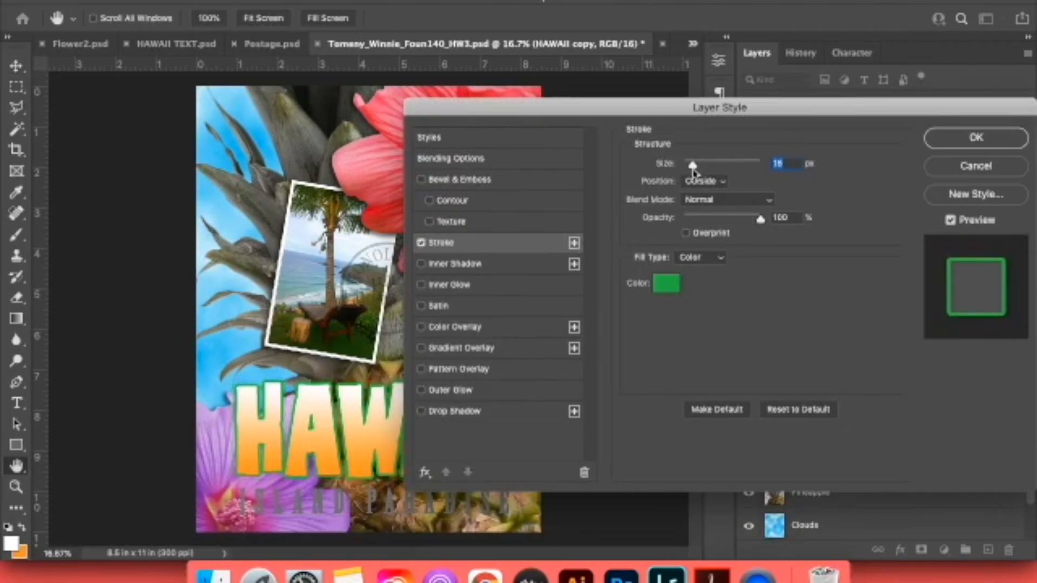
click(482, 564)
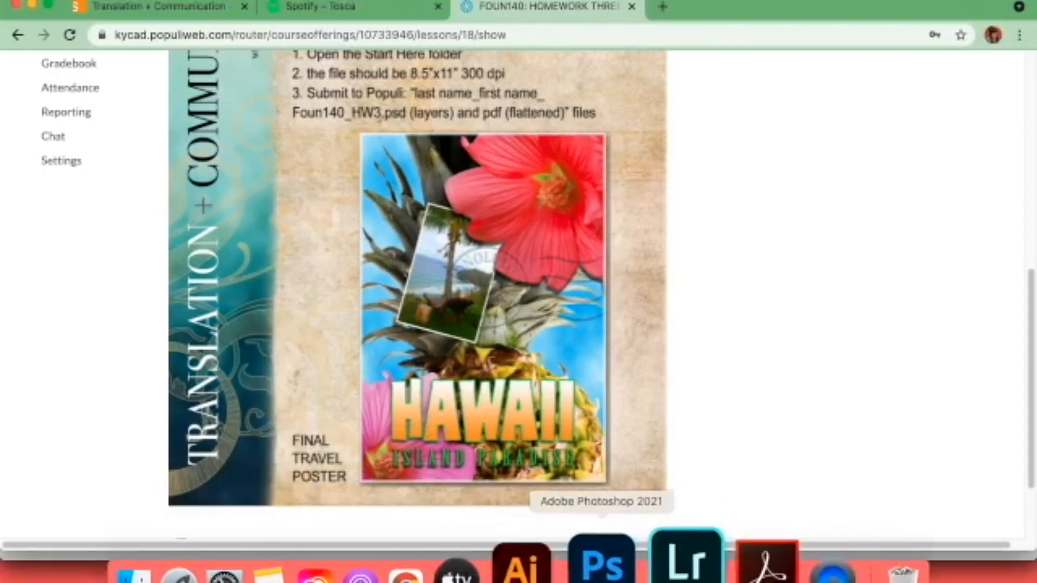
click(601, 564)
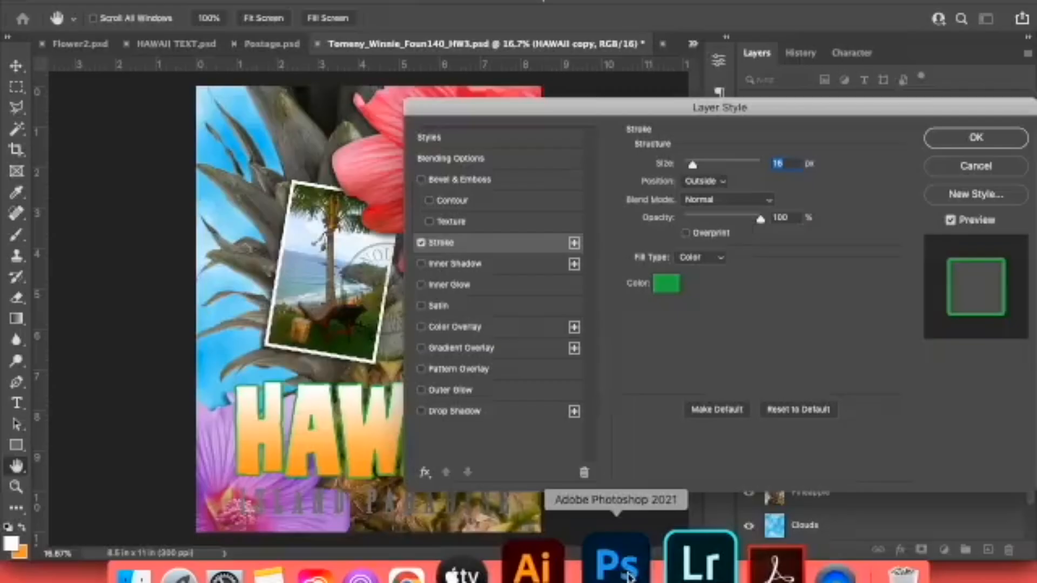
click(975, 139)
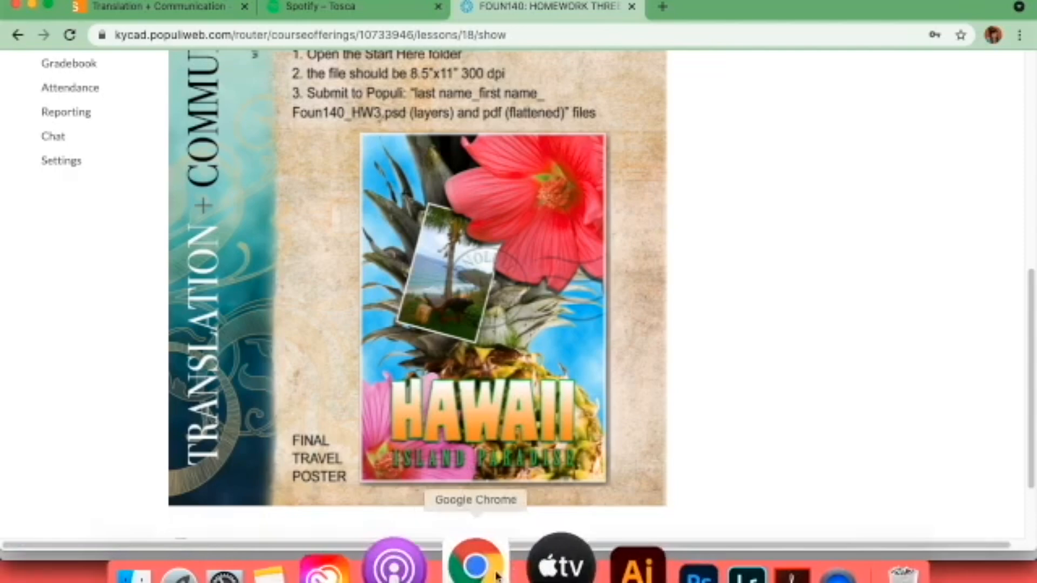
click(622, 563)
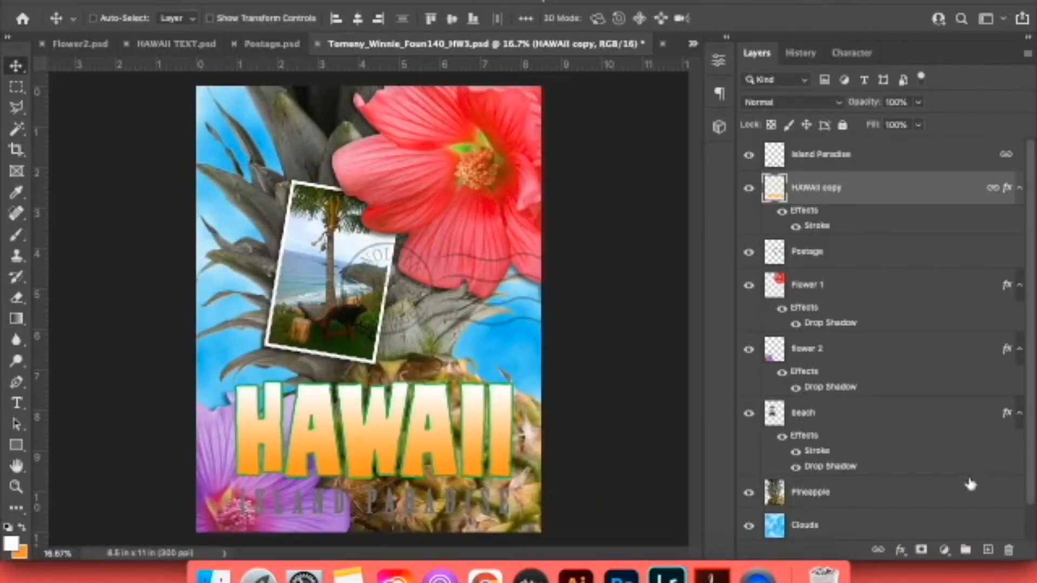
Give the HAWAII copy layer a black Multiply drop shadow 54 px in size and move the layer above Island Paradise.
click(900, 550)
click(914, 522)
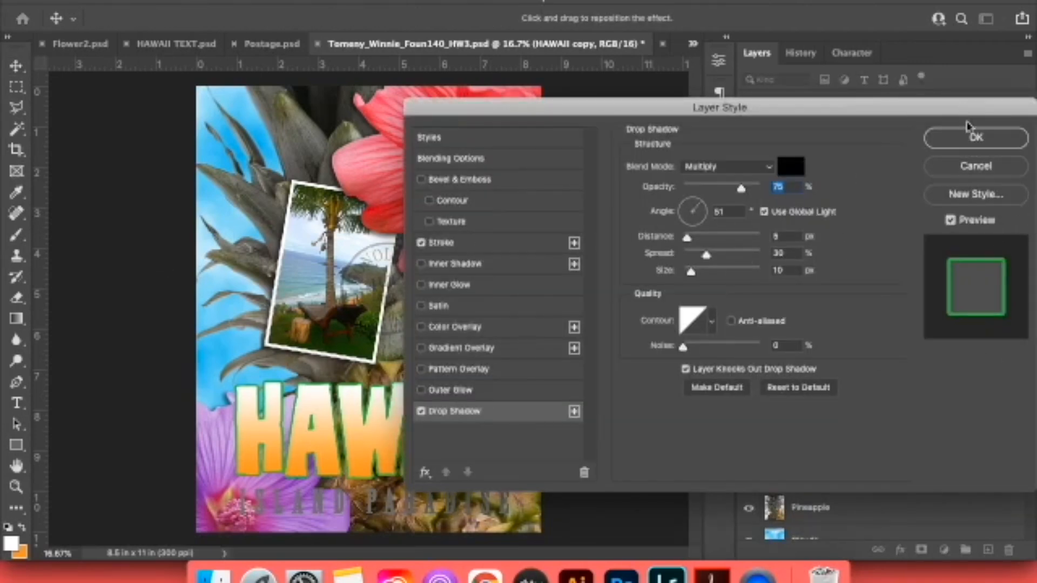
click(976, 138)
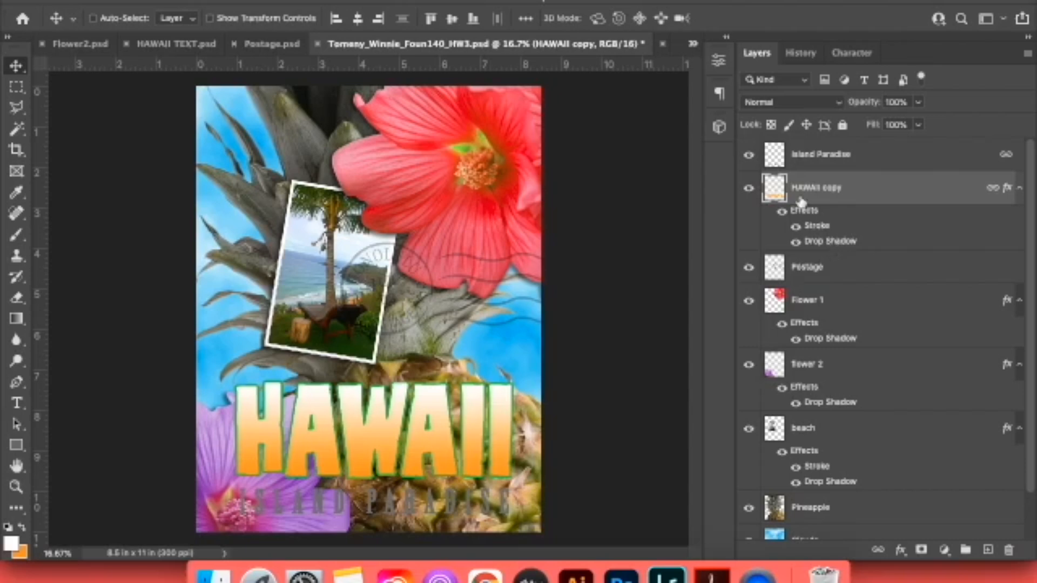
drag(806, 197, 810, 145)
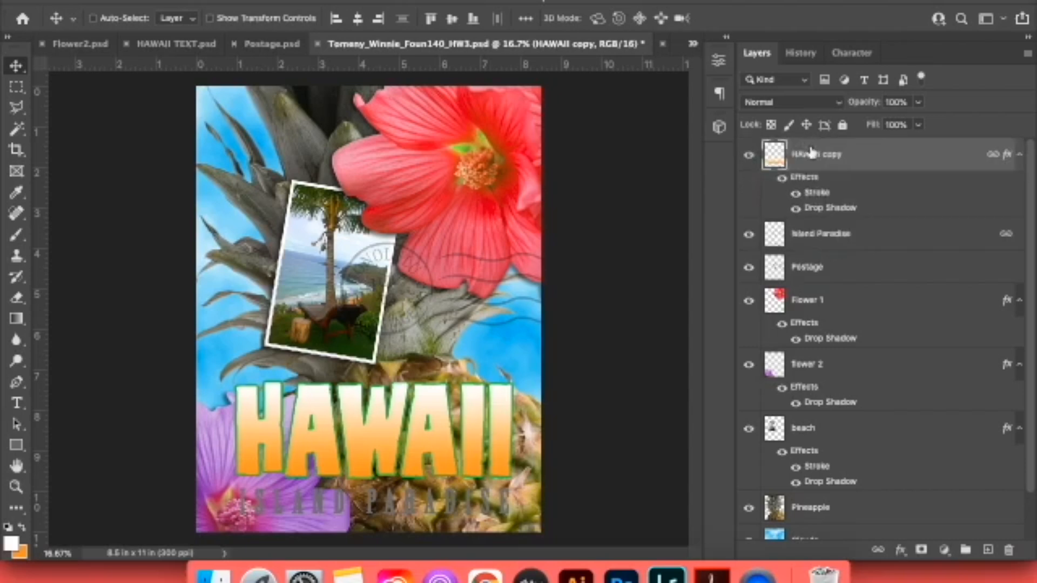
double_click(819, 210)
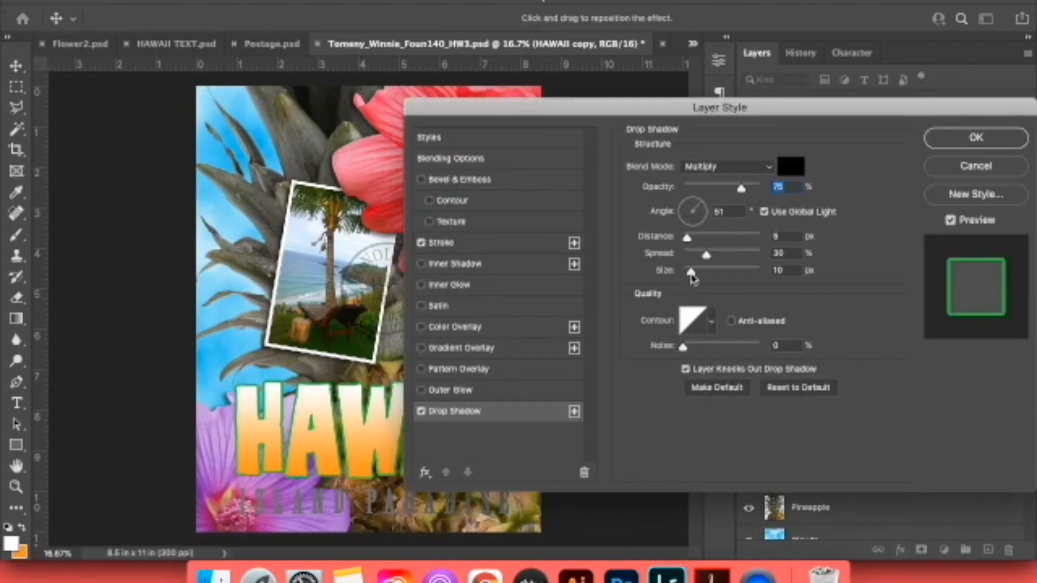
drag(691, 271, 705, 277)
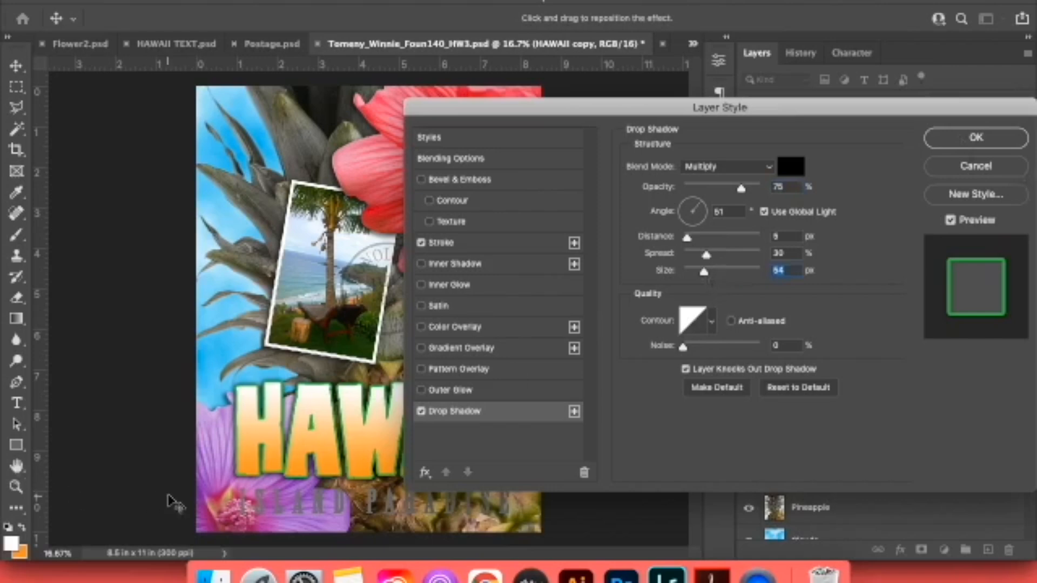
click(1007, 143)
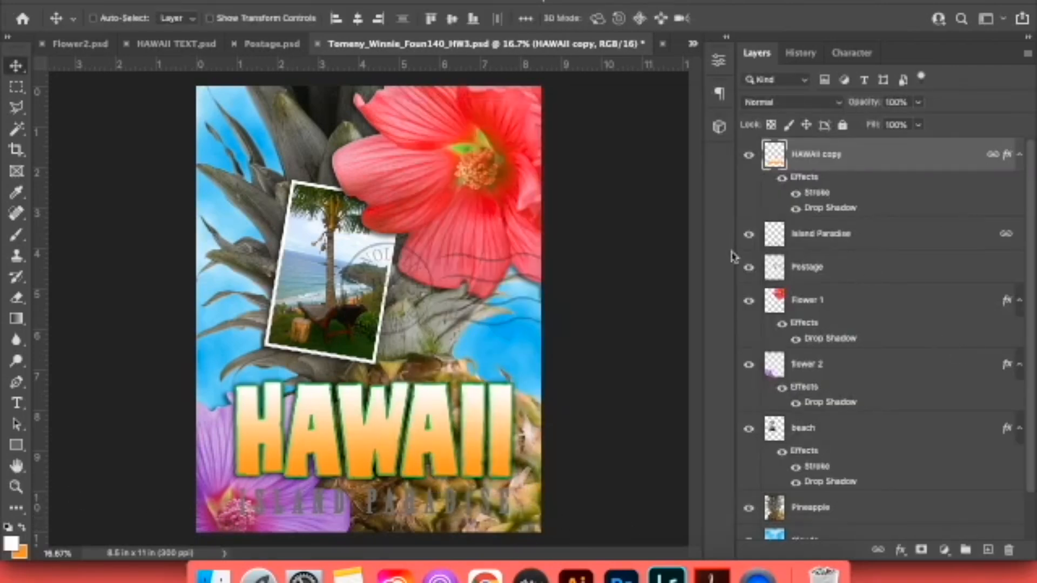
Apply a green #3ba804 Color Overlay to the Island Paradise layer, checking it against the reference poster in Chrome.
click(750, 236)
click(816, 236)
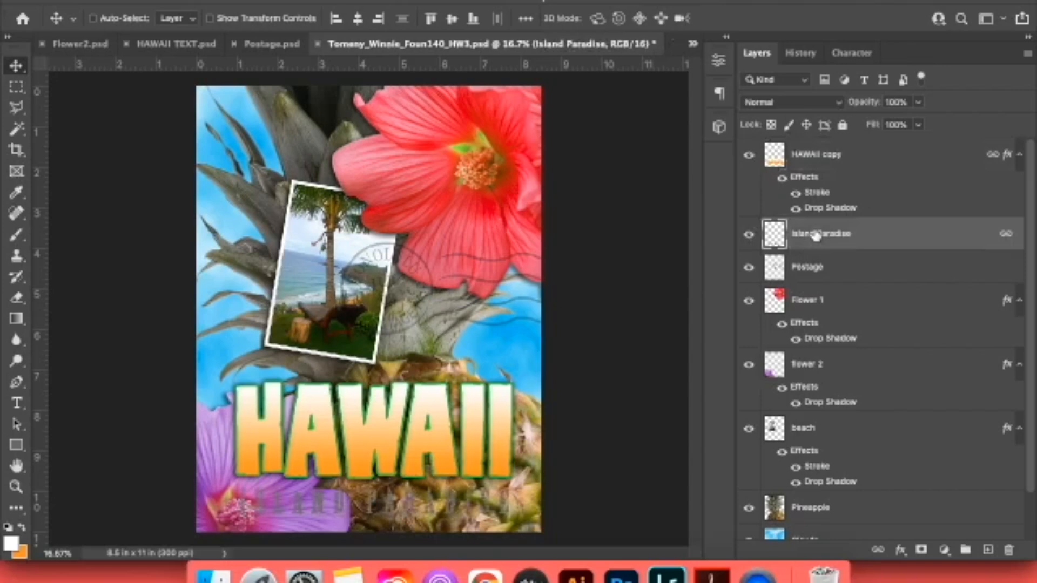
click(900, 549)
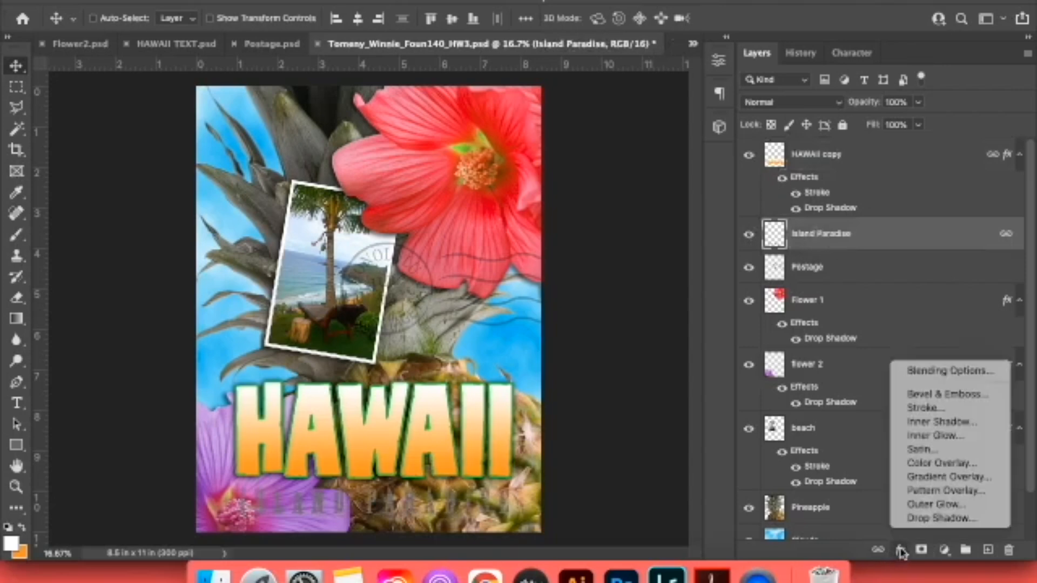
click(919, 465)
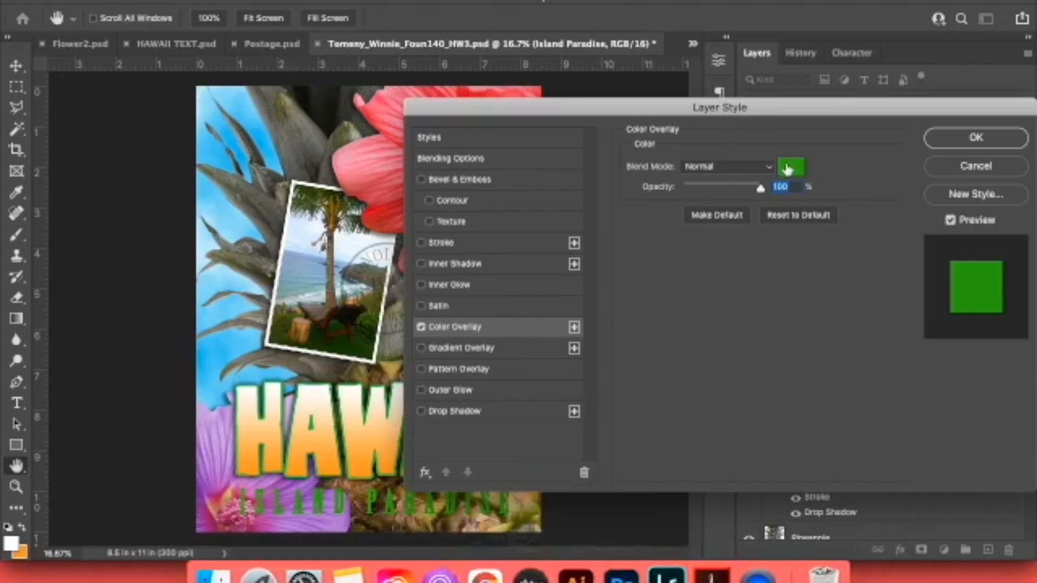
click(789, 167)
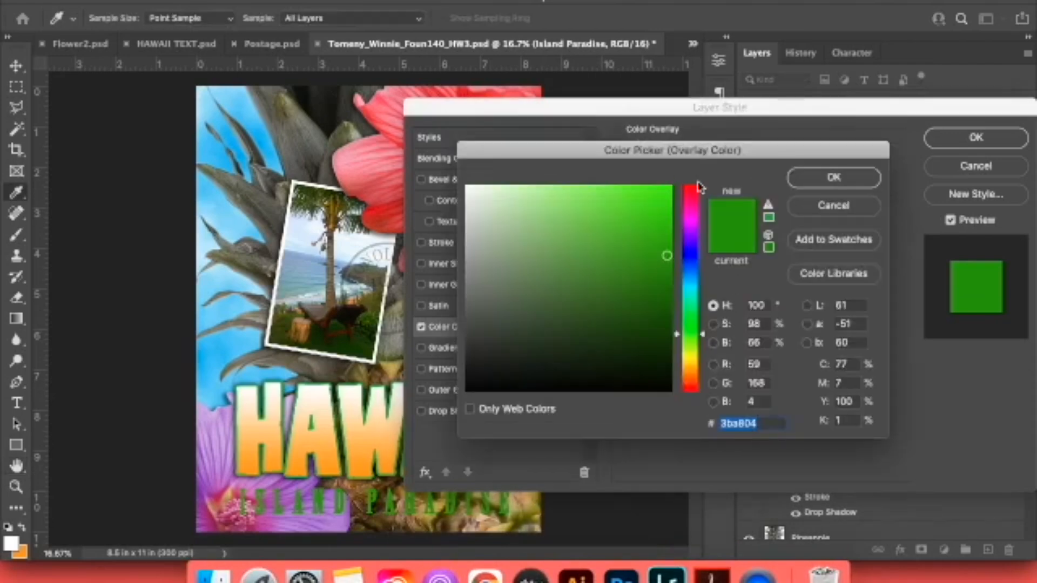
click(833, 208)
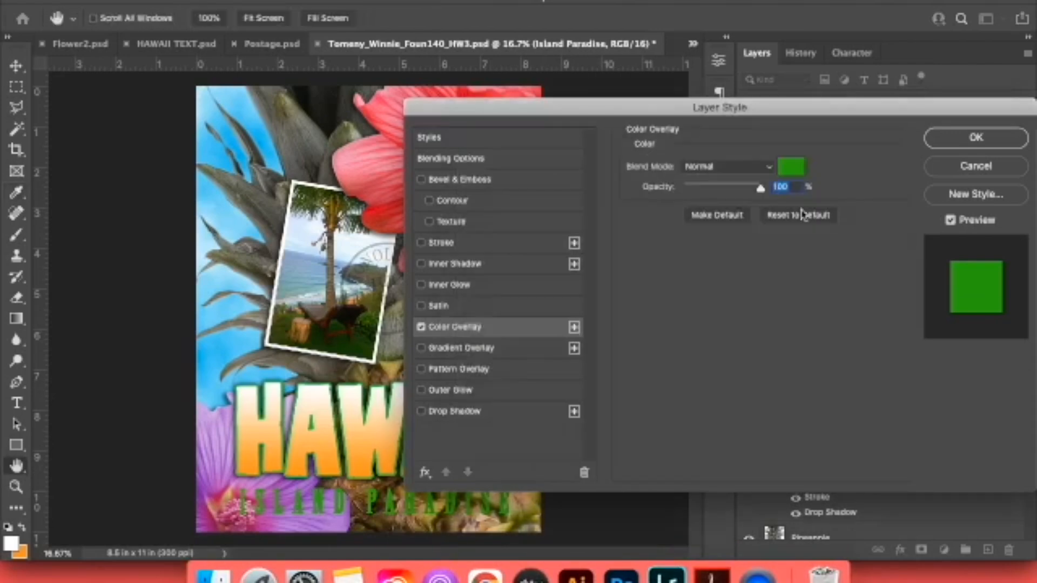
drag(691, 190, 761, 214)
click(469, 561)
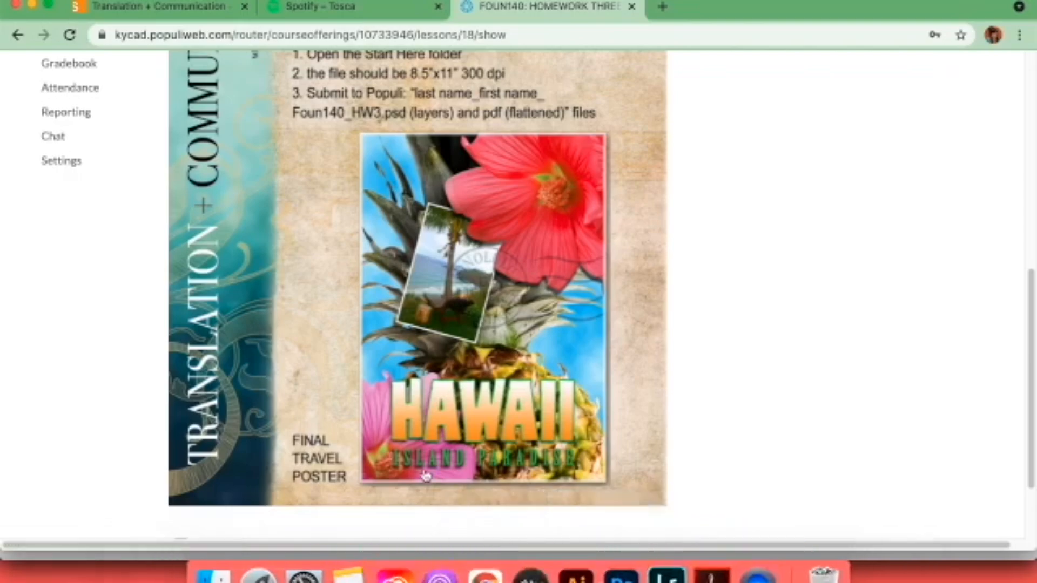
click(625, 579)
click(946, 142)
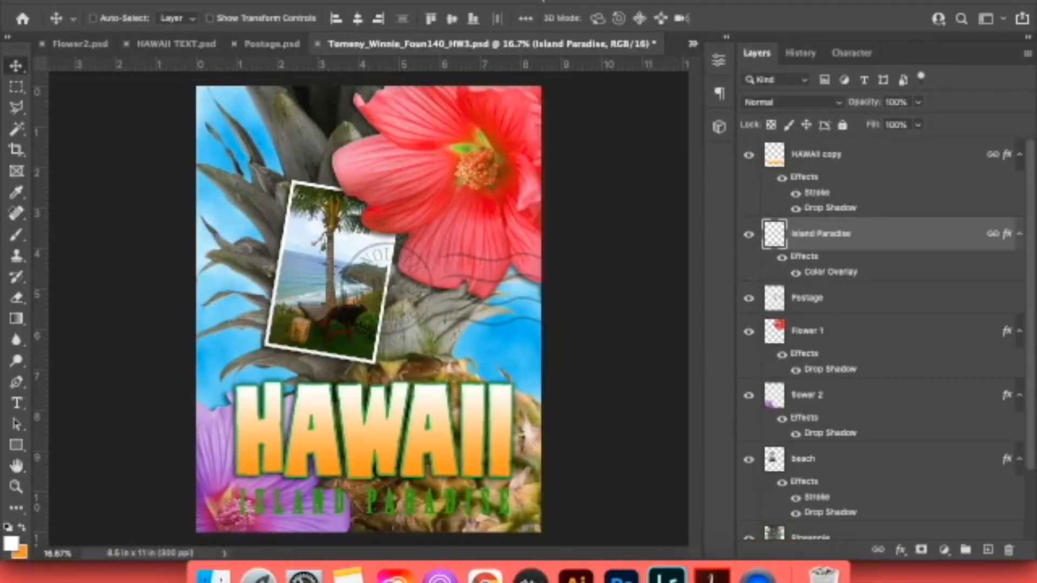
Add a drop shadow 40 px in size to the Island Paradise layer and compare with the reference poster in Chrome.
click(899, 550)
click(921, 517)
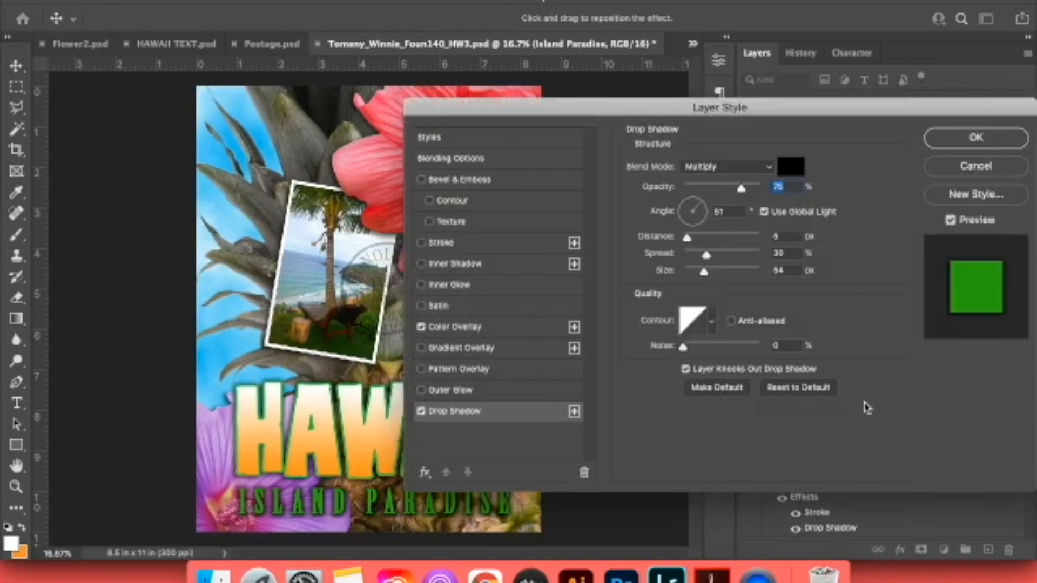
drag(703, 273, 700, 278)
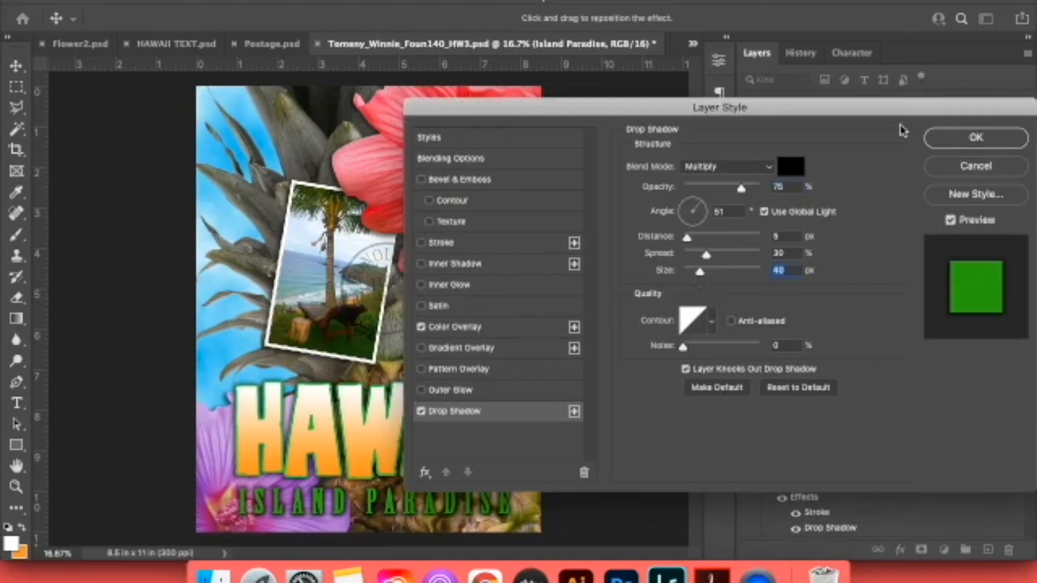
click(956, 142)
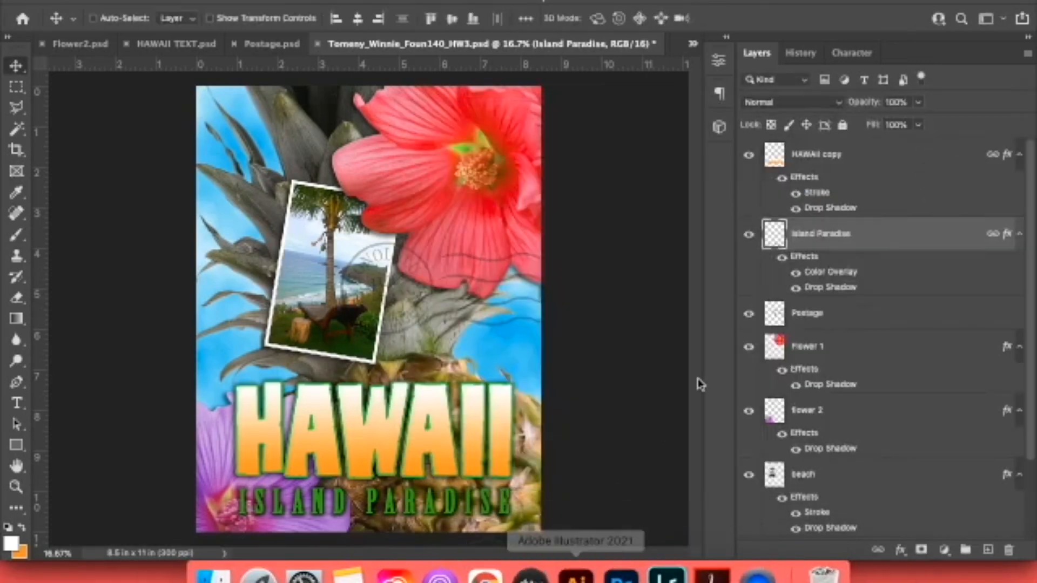
click(485, 574)
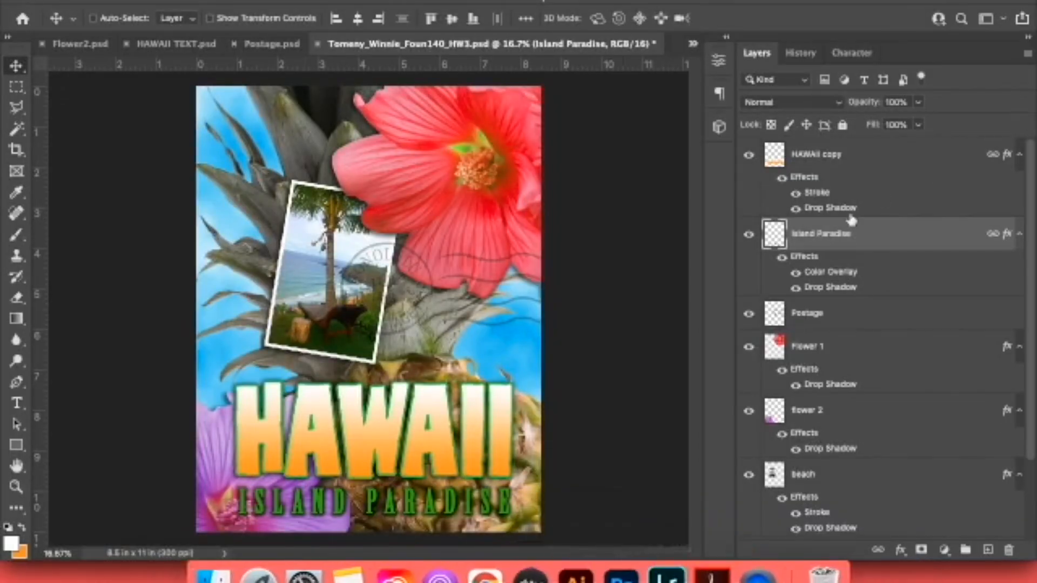
Lower the opacity of the Island Paradise layer's drop shadow slightly.
double_click(827, 287)
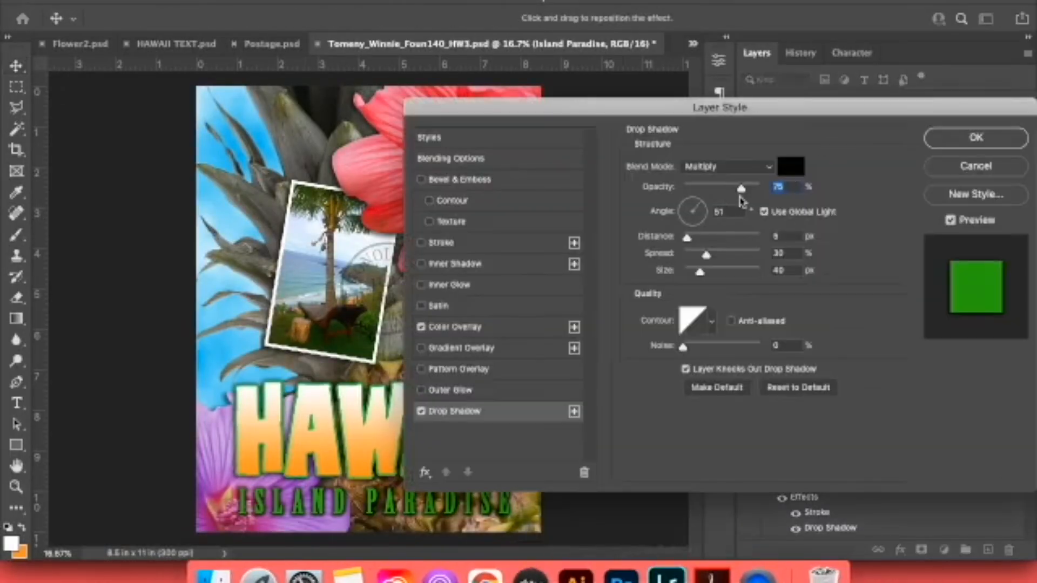
drag(740, 194, 736, 195)
click(973, 138)
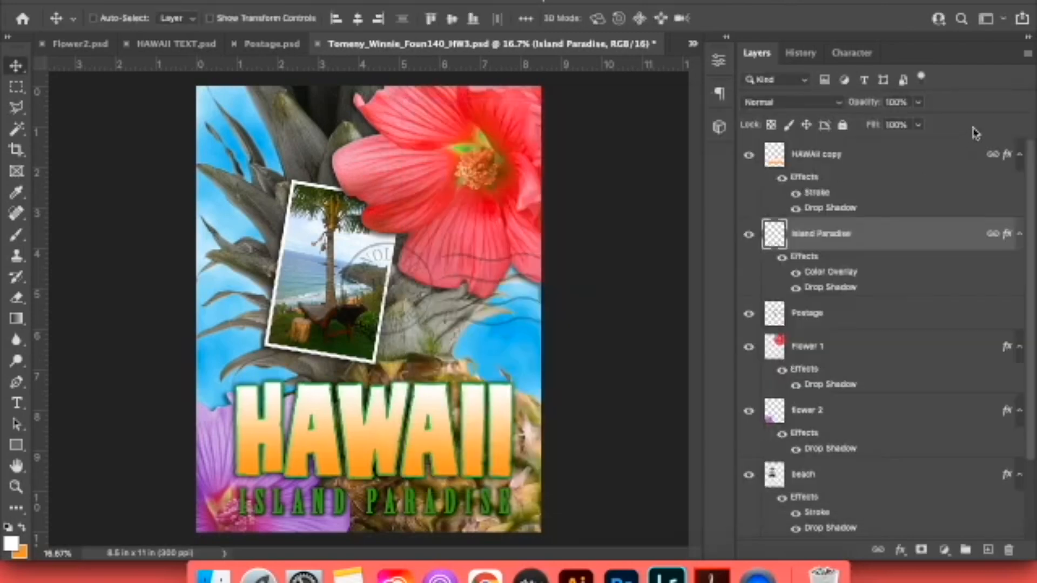
Save the layered poster document and show it in full-screen mode.
key(super+s)
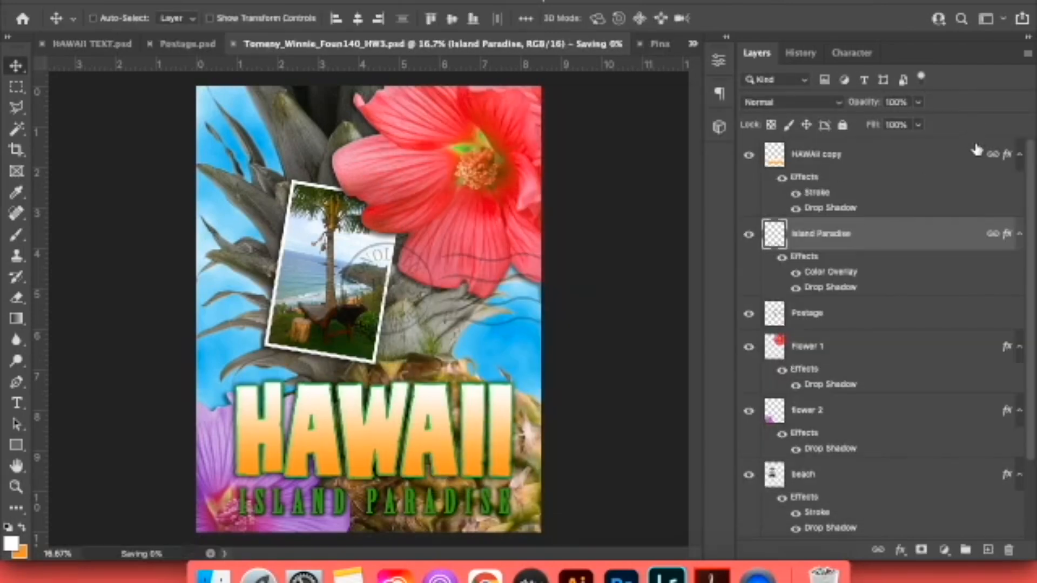
key(f)
key(f)
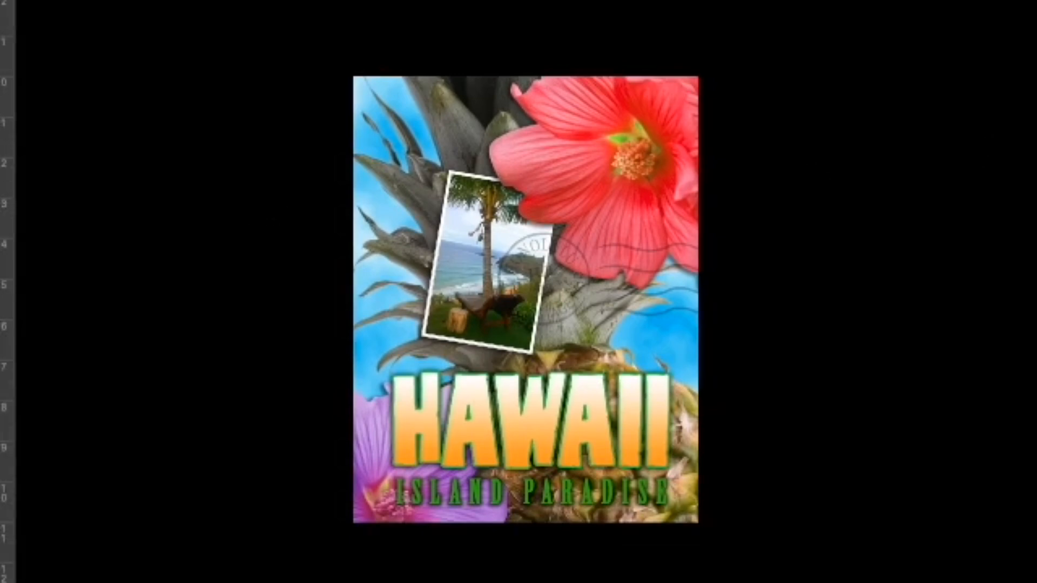
Leave full-screen mode, check the homework's file submission requirements on the course page in Chrome, and return to Photoshop.
key(f)
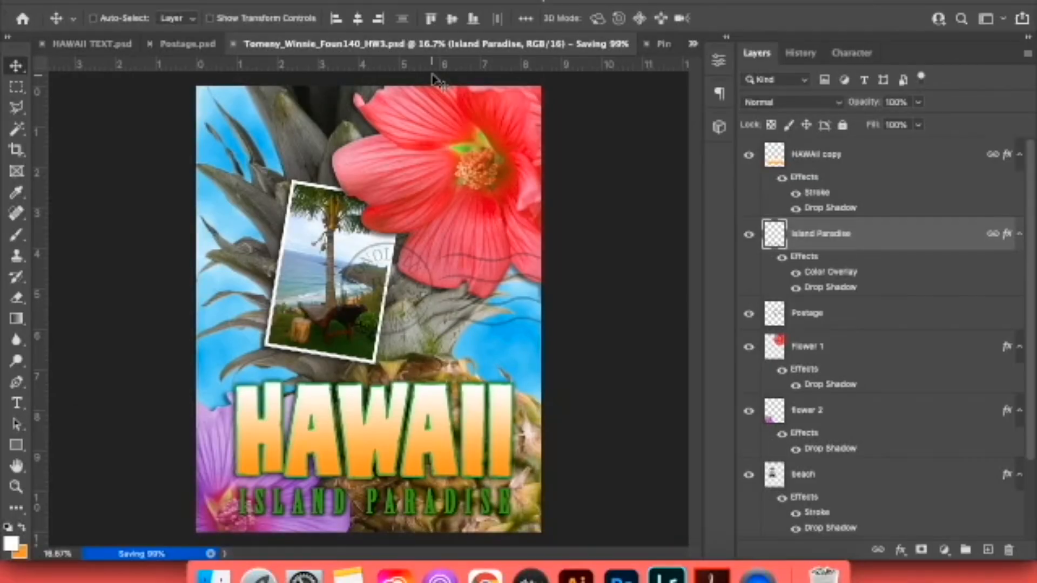
click(484, 567)
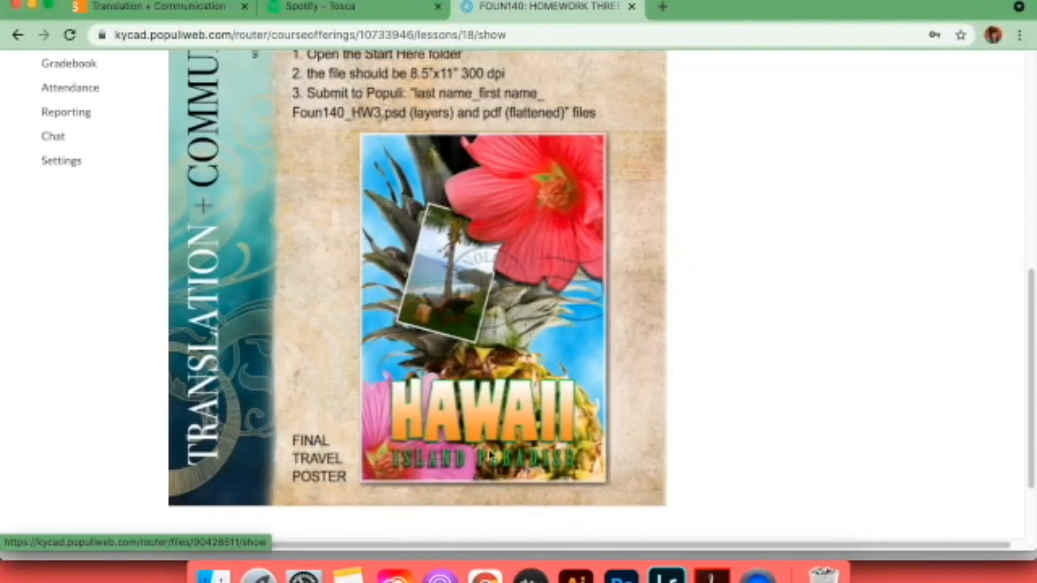
click(621, 573)
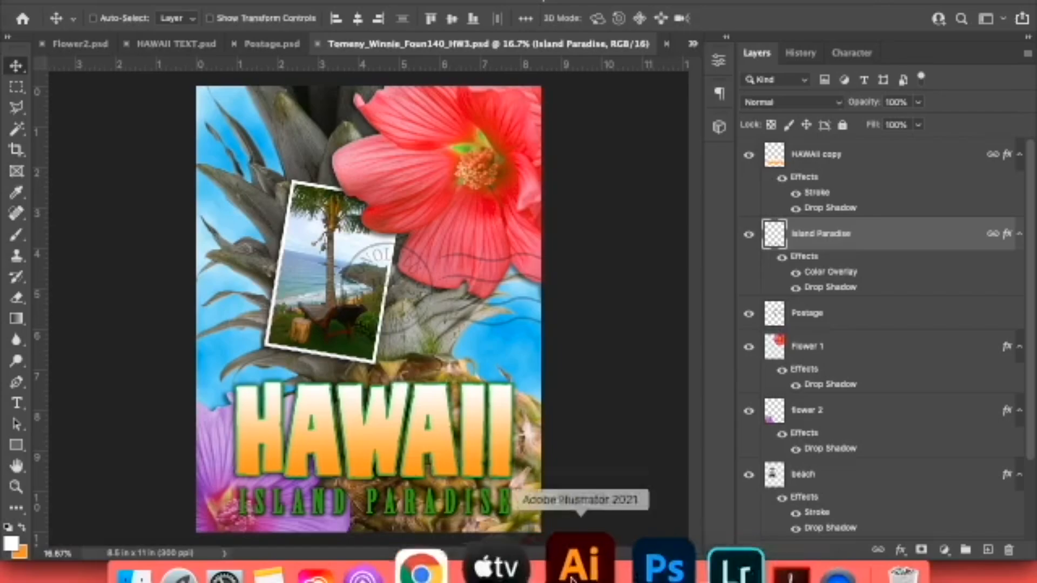
click(496, 579)
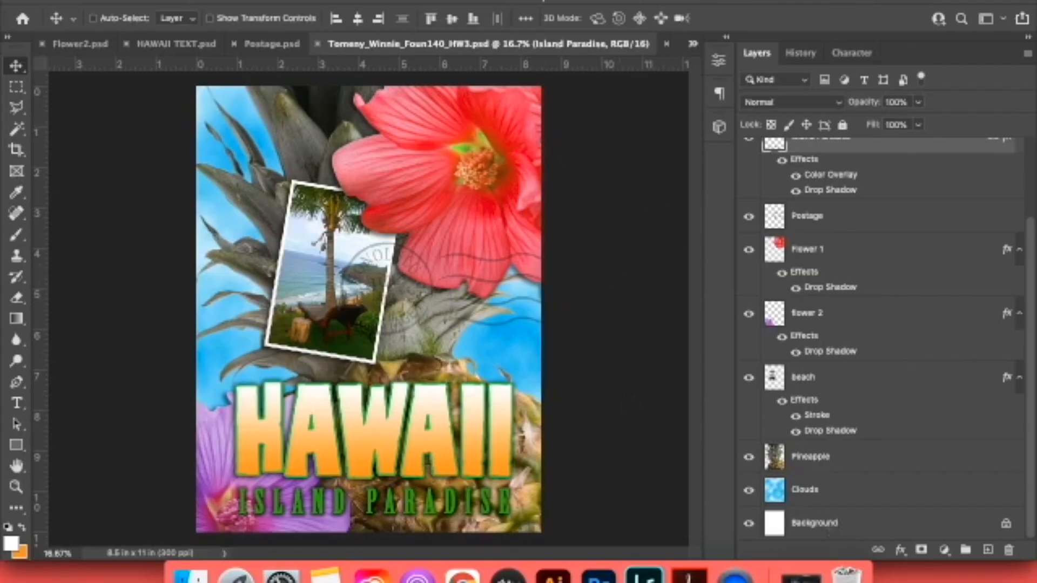
click(123, 2)
click(170, 160)
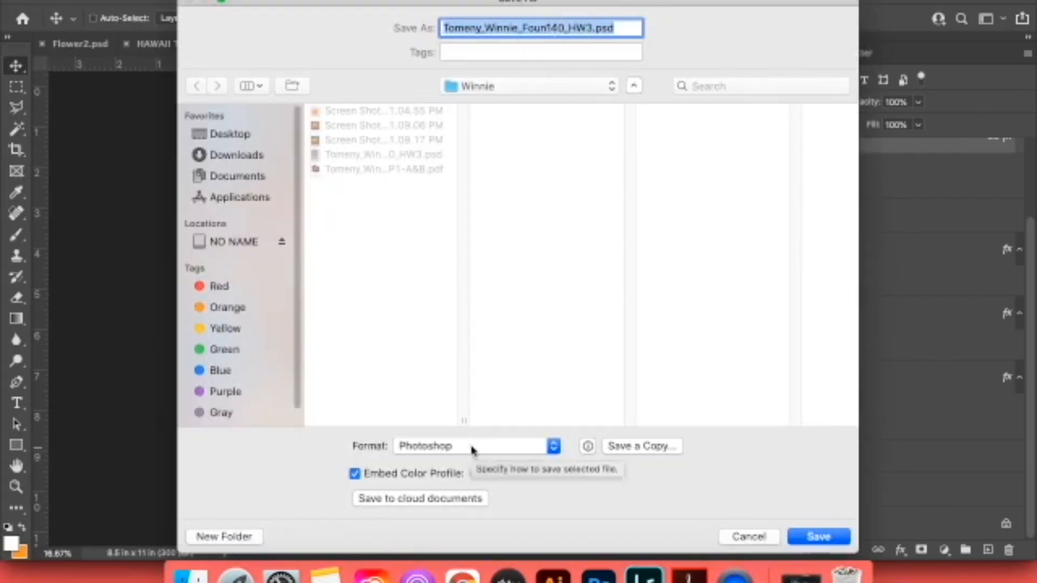
click(768, 538)
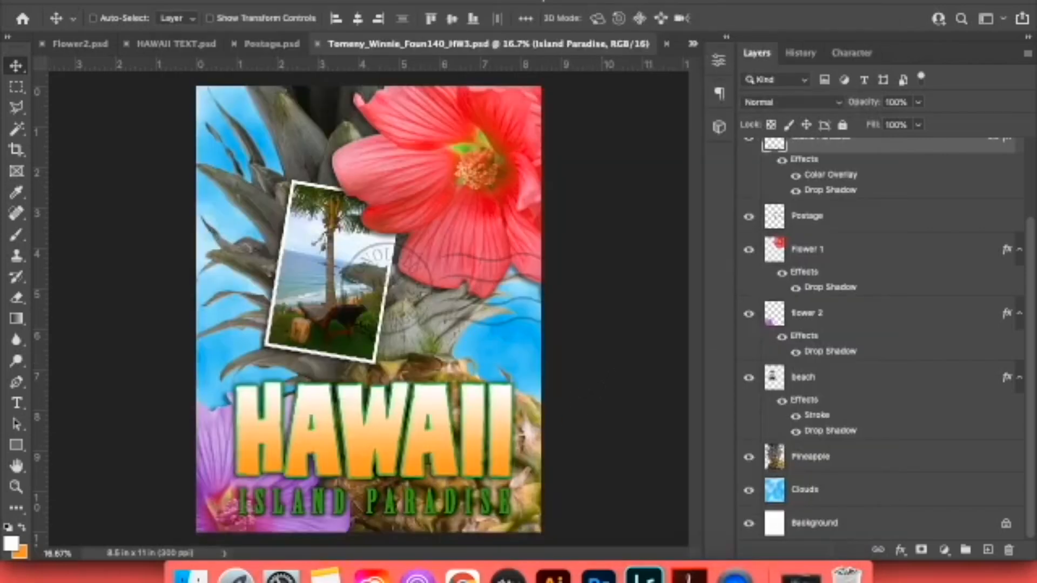
Flatten all layers of the Hawaii poster into a single background layer.
right_click(221, 217)
mouse_move(347, 551)
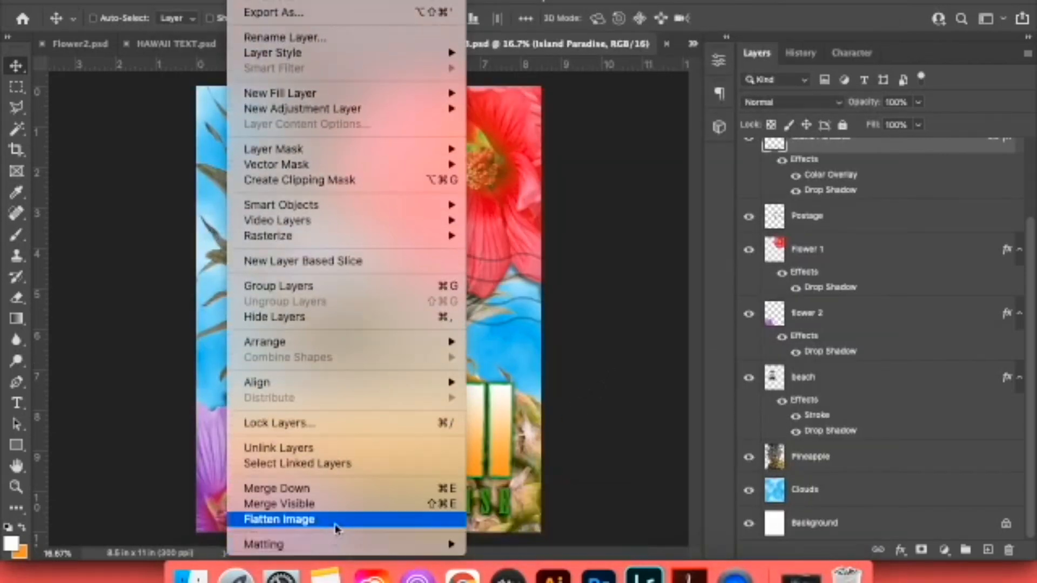
click(335, 521)
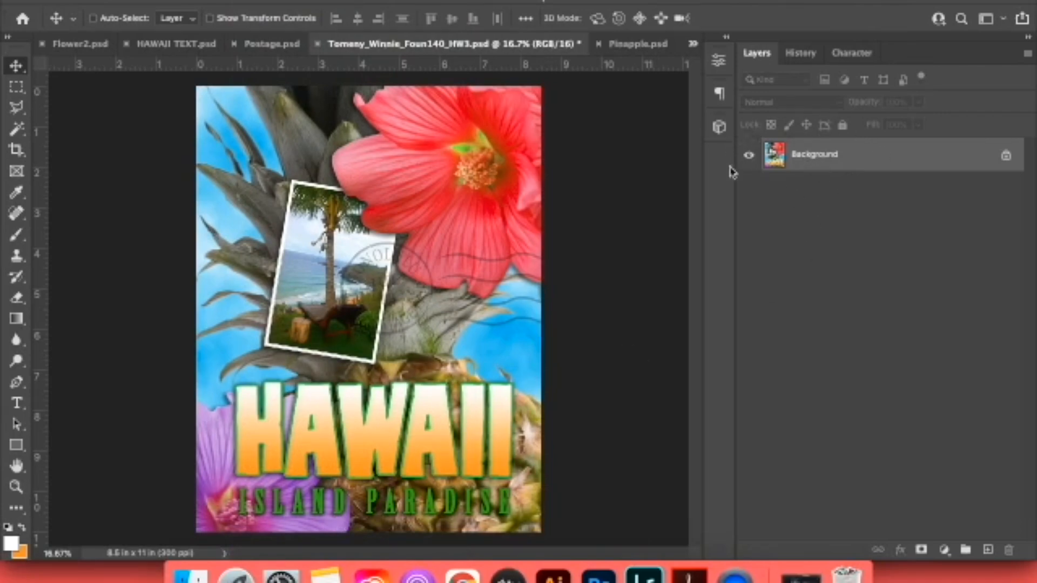
Save the flattened poster in Photoshop PDF format beside the layered PSD, keeping the same base file name and the embedded color profile.
click(130, 2)
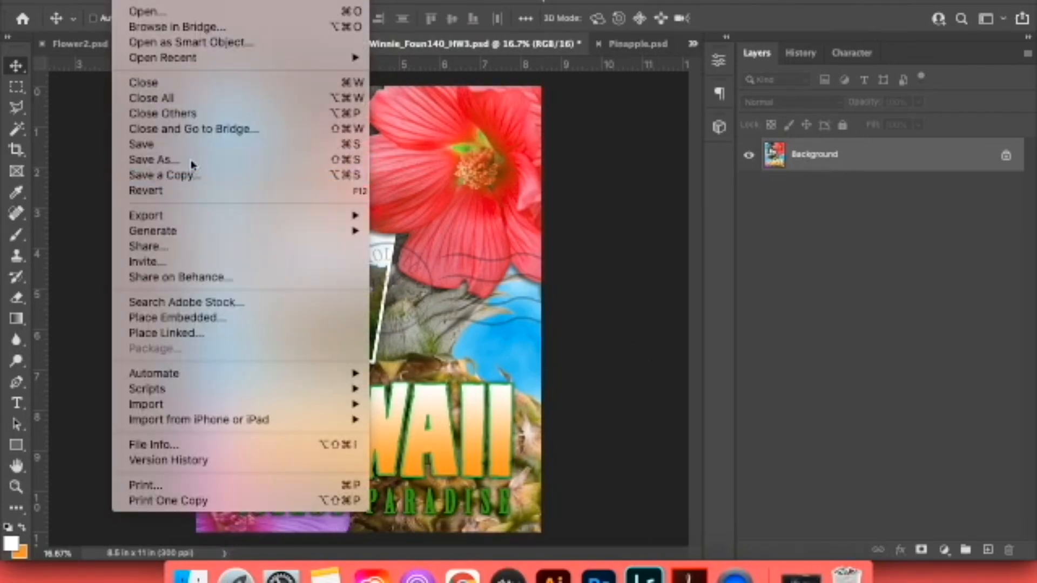
click(201, 142)
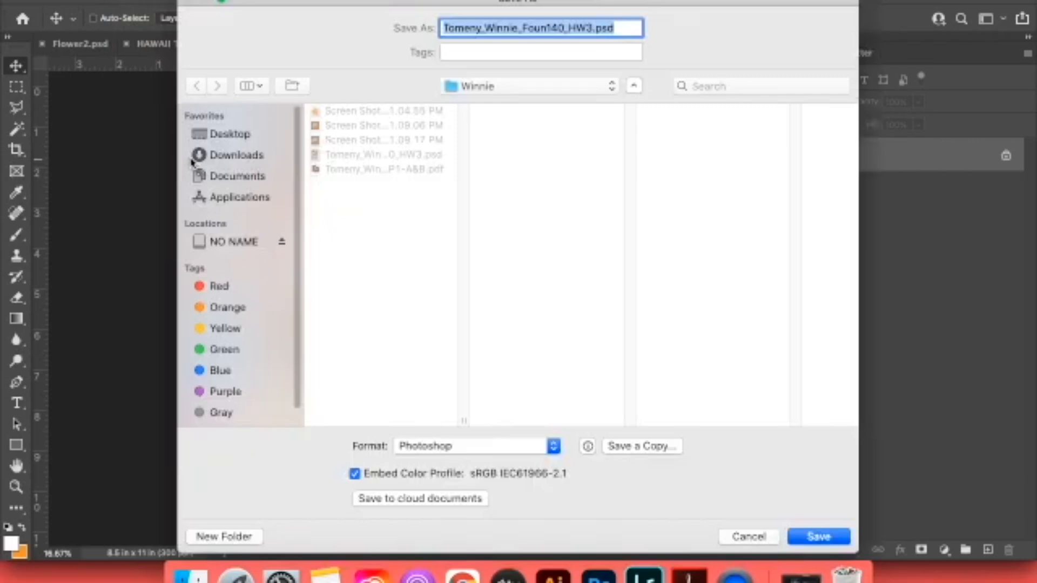
click(460, 446)
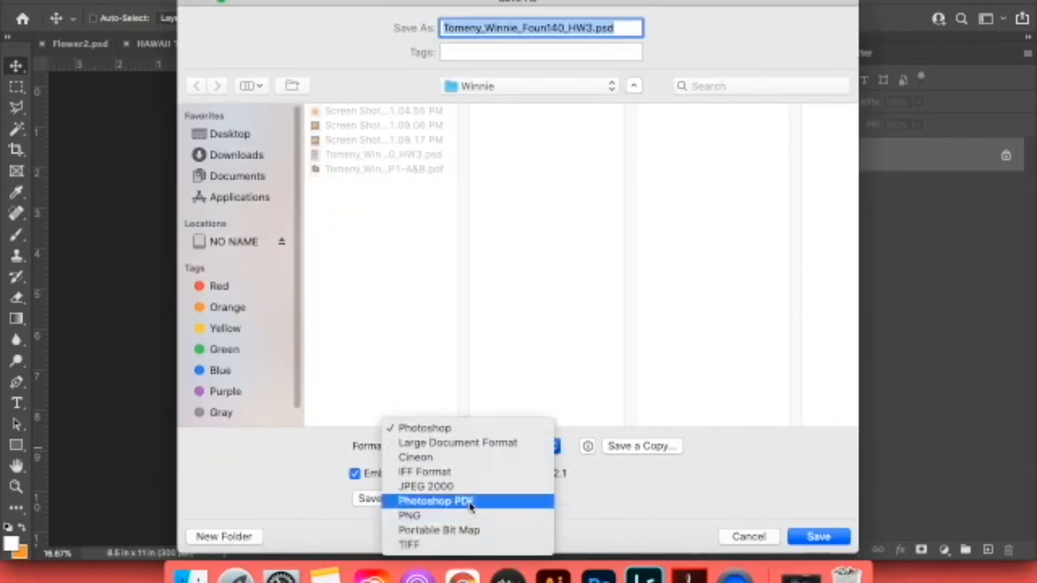
click(470, 506)
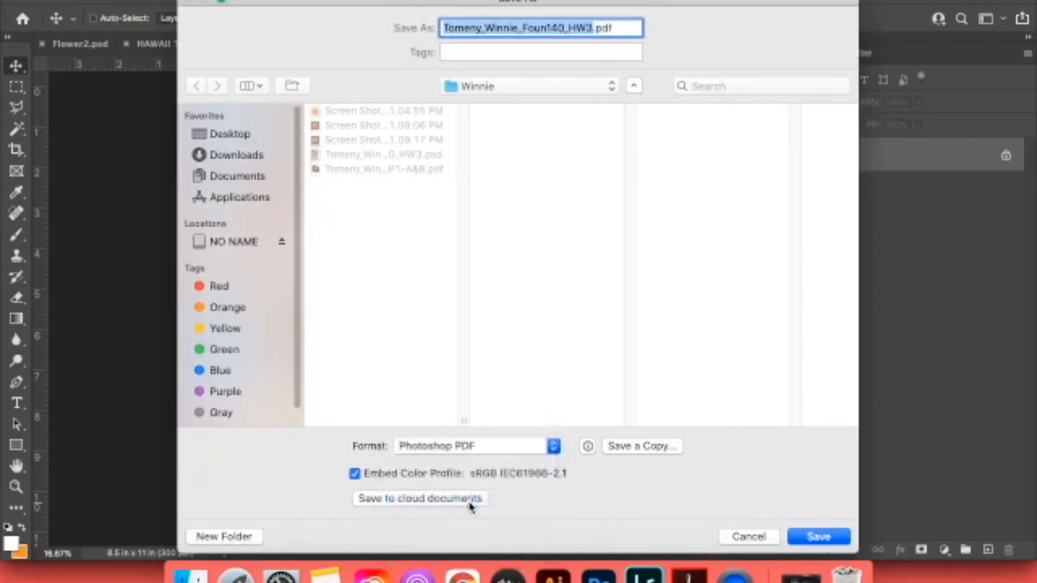
click(817, 537)
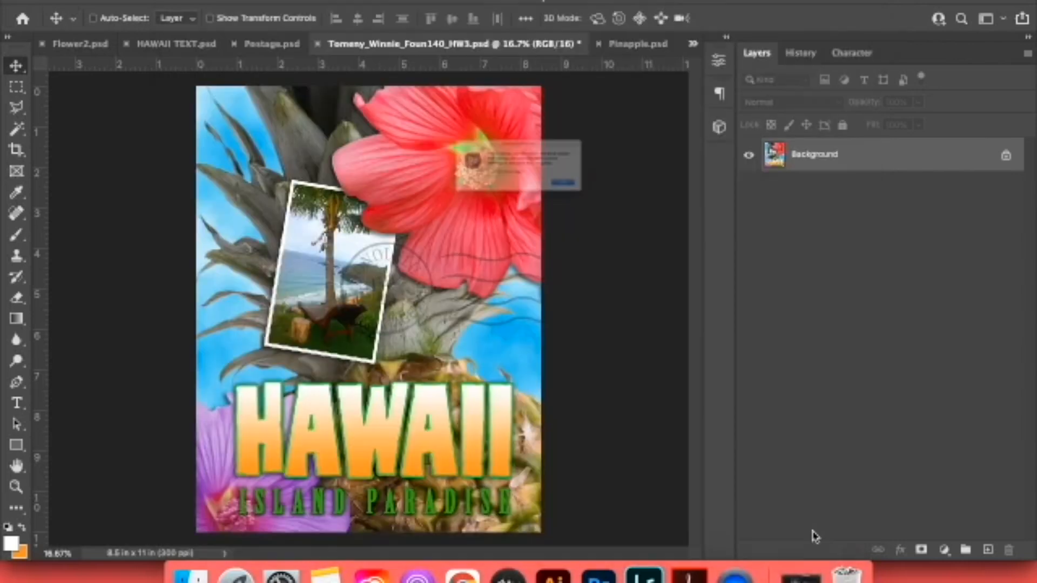
Export the PDF with the High Quality Print preset, accepting both compatibility notices and setting them not to show again.
click(440, 181)
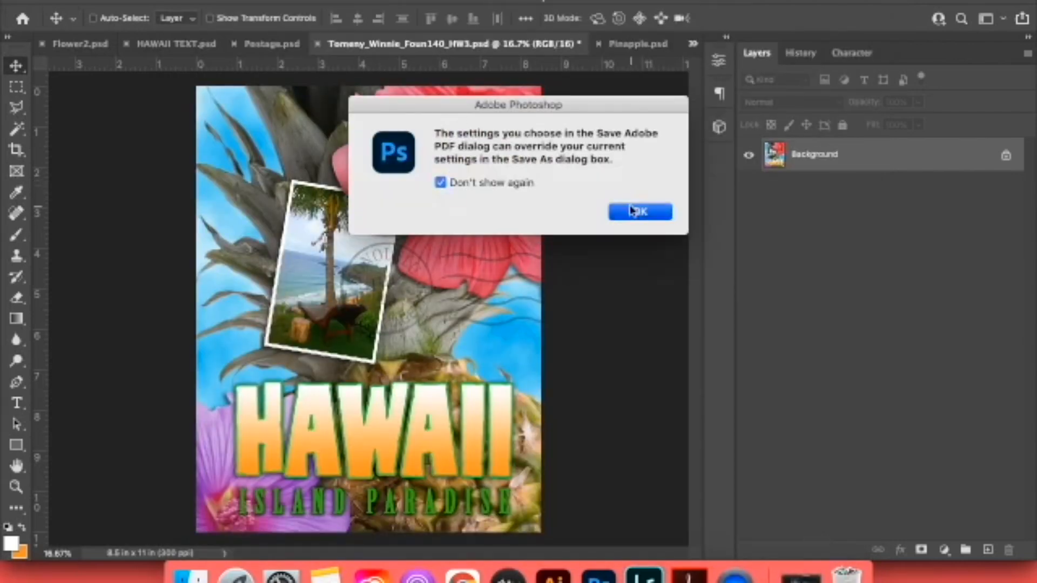
click(634, 211)
click(780, 478)
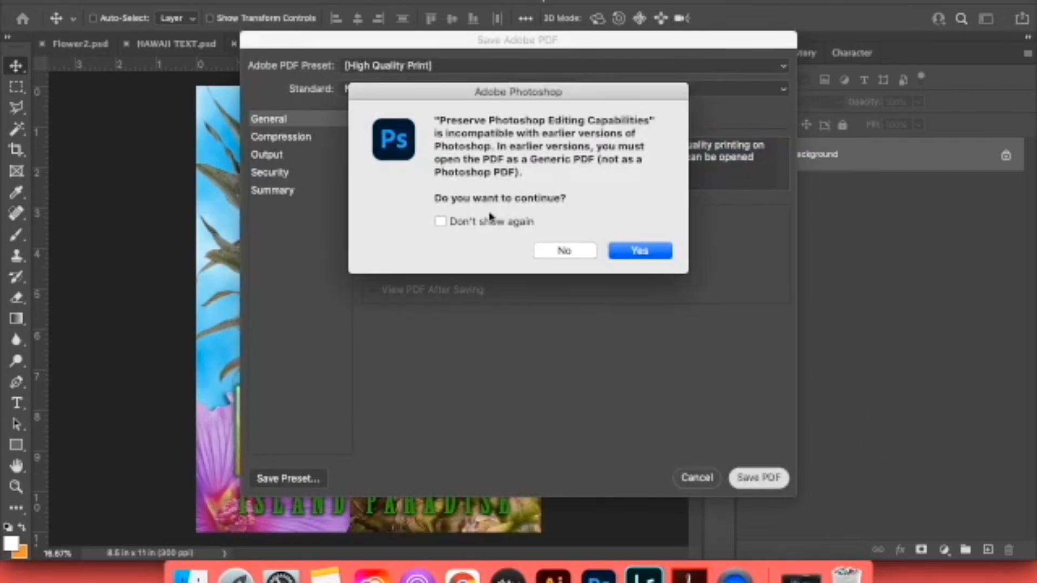
click(440, 221)
click(639, 250)
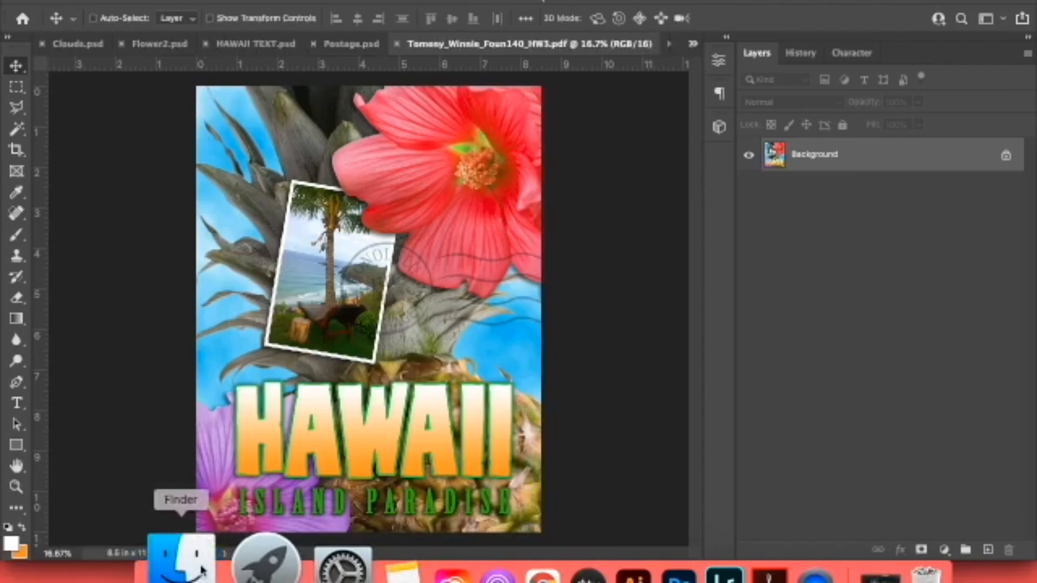
In Finder, expand the student's homework folder on the Desktop and inspect the HW3 PSD and PDF files.
click(202, 571)
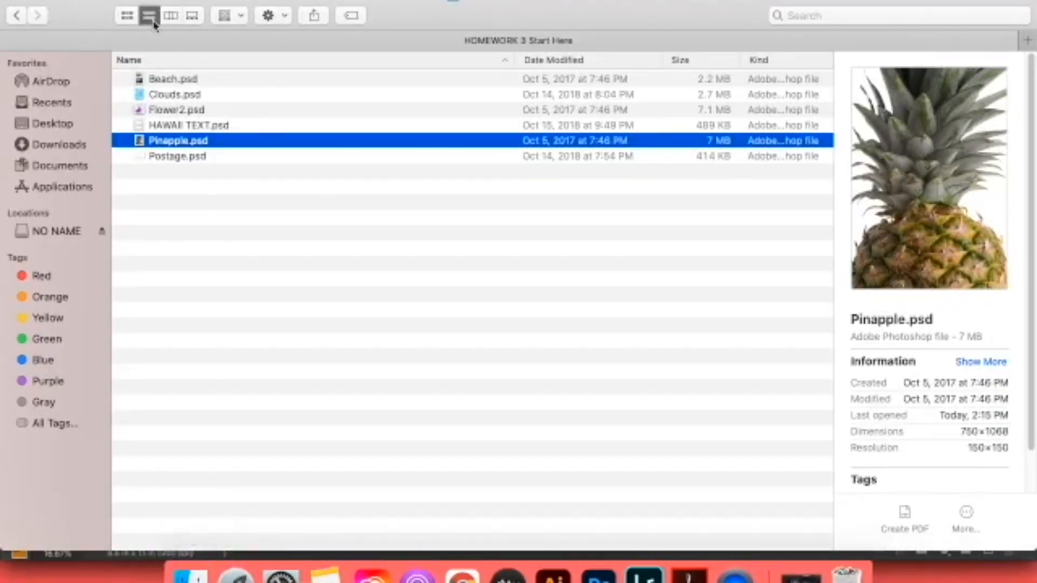
click(21, 18)
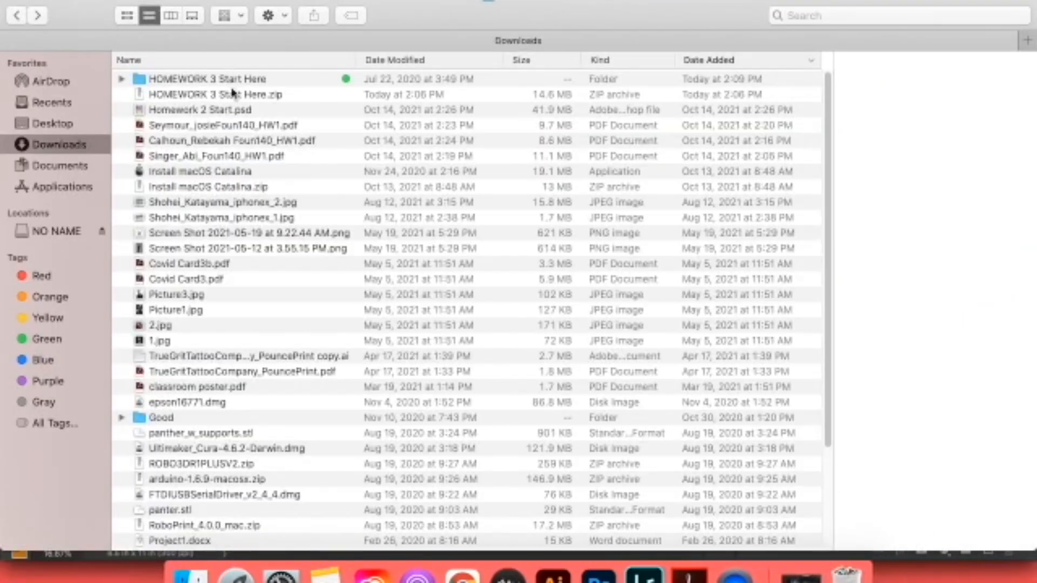
click(53, 123)
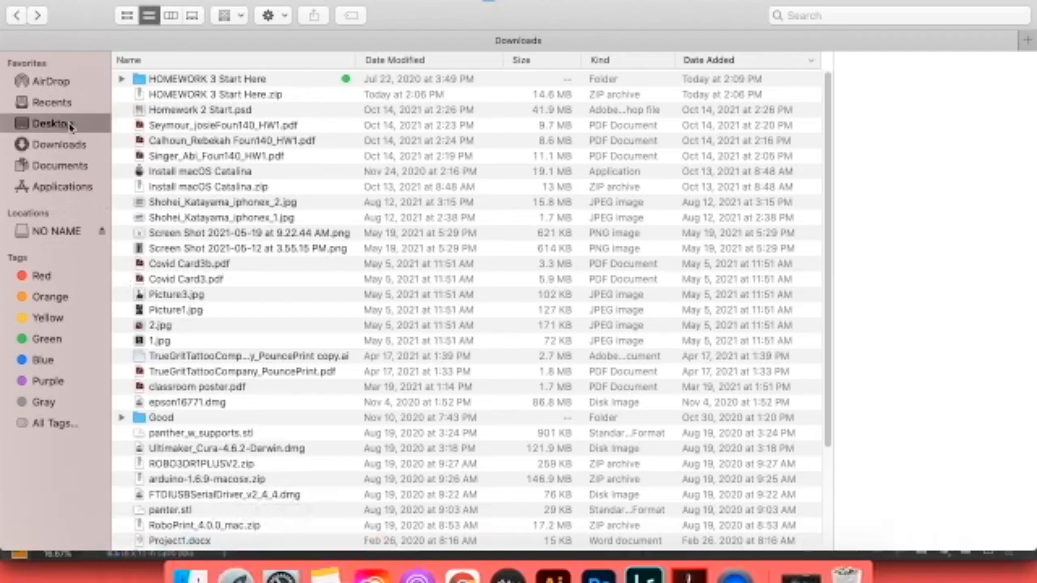
click(122, 402)
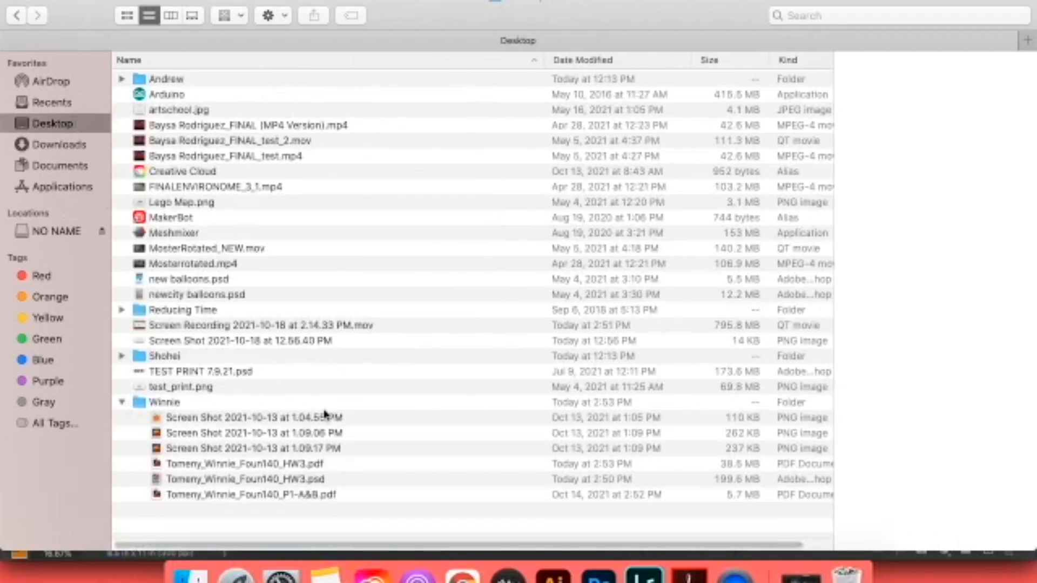
click(334, 481)
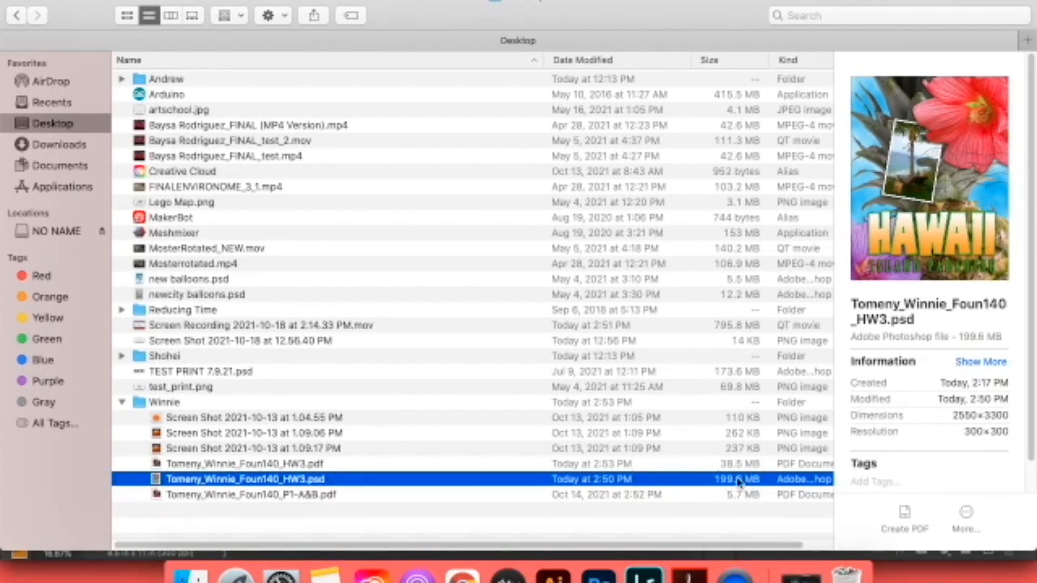
click(321, 465)
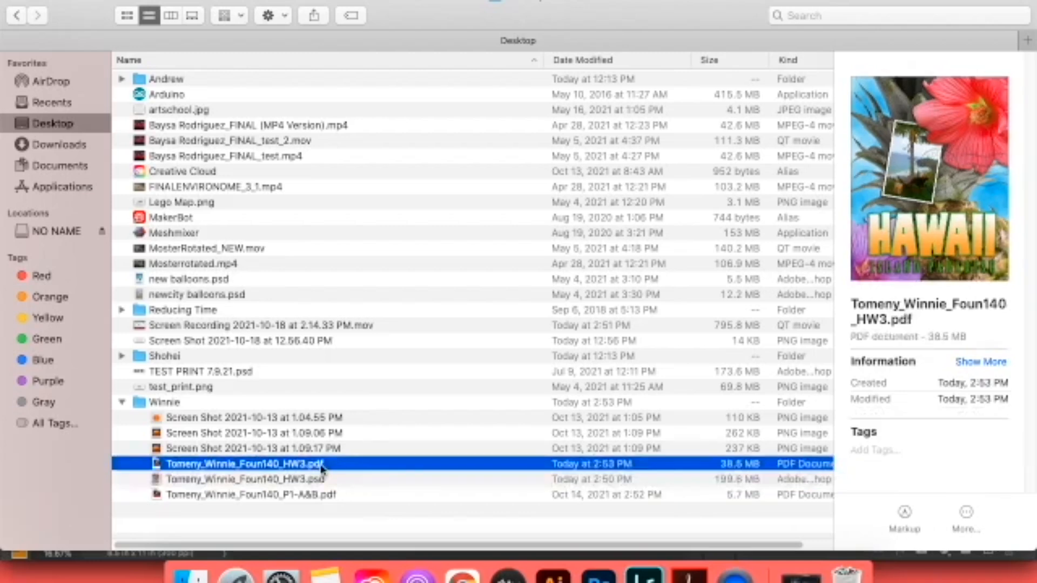